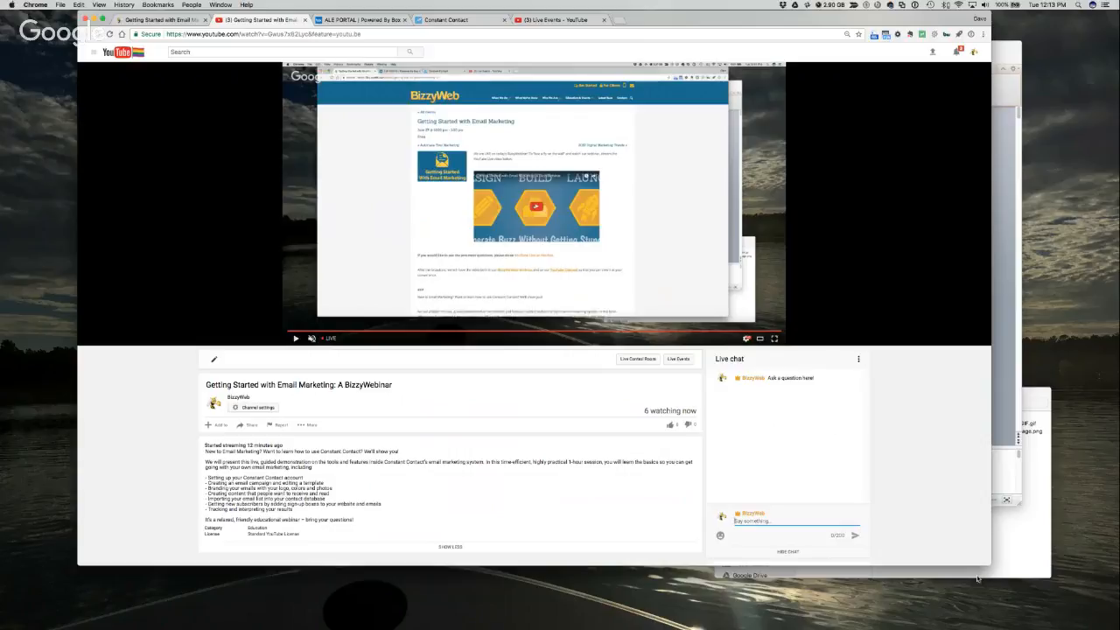
Reposition and enlarge the browser window on the desktop, and bring up the Constant Contact campaigns page
{"action": "left_click_drag", "start_coordinate": [1038, 625], "coordinate": [1054, 624]}
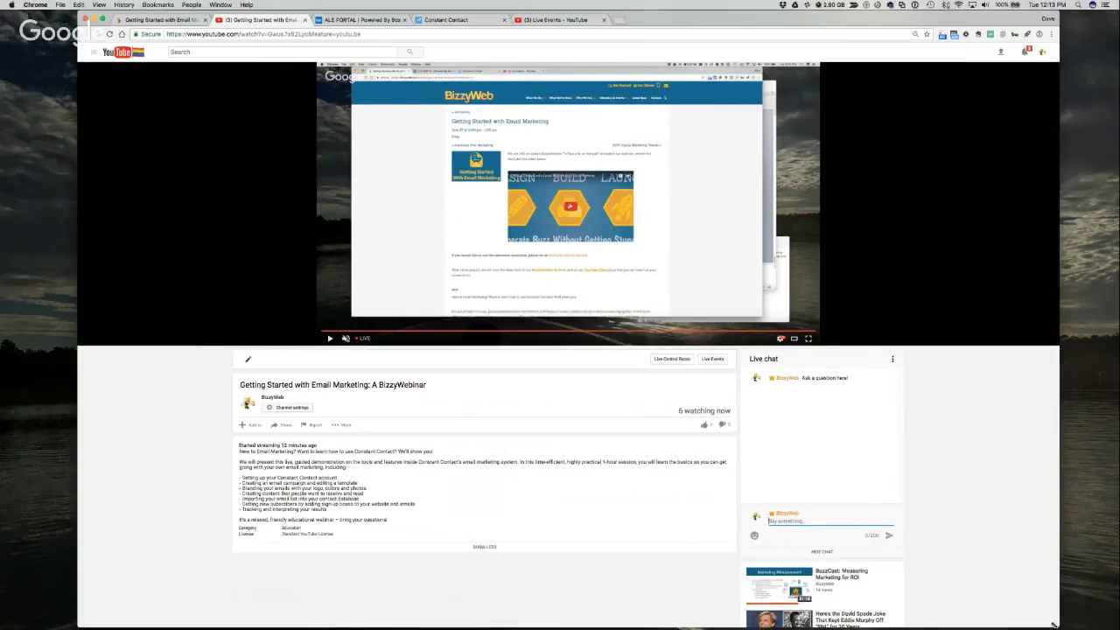
{"action": "left_click_drag", "start_coordinate": [869, 17], "coordinate": [819, 17]}
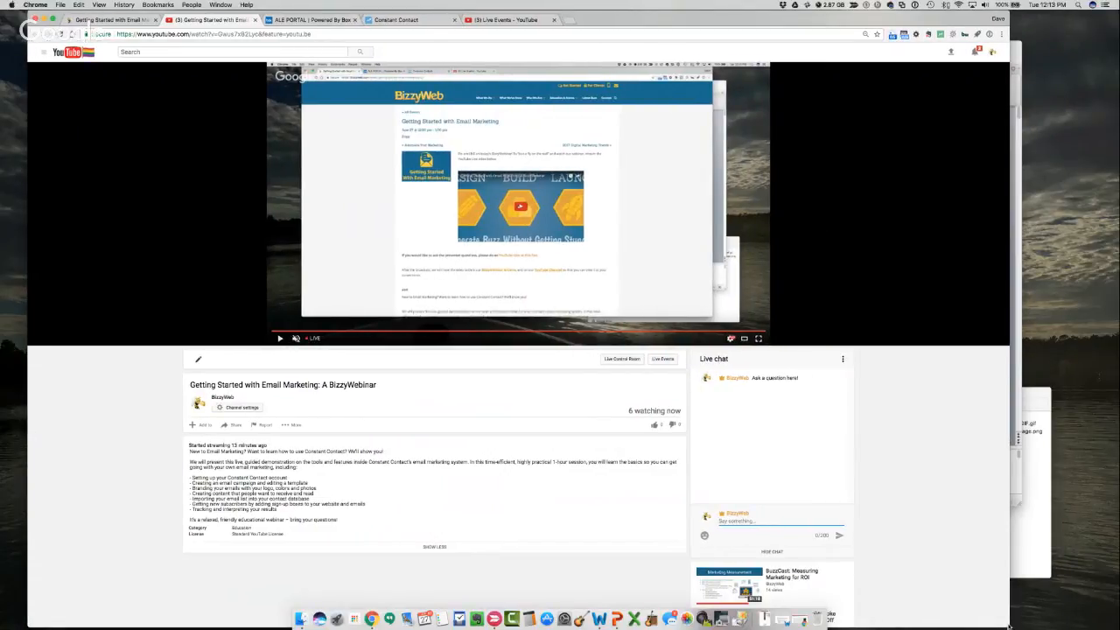
{"action": "left_click_drag", "start_coordinate": [1009, 626], "coordinate": [1069, 626]}
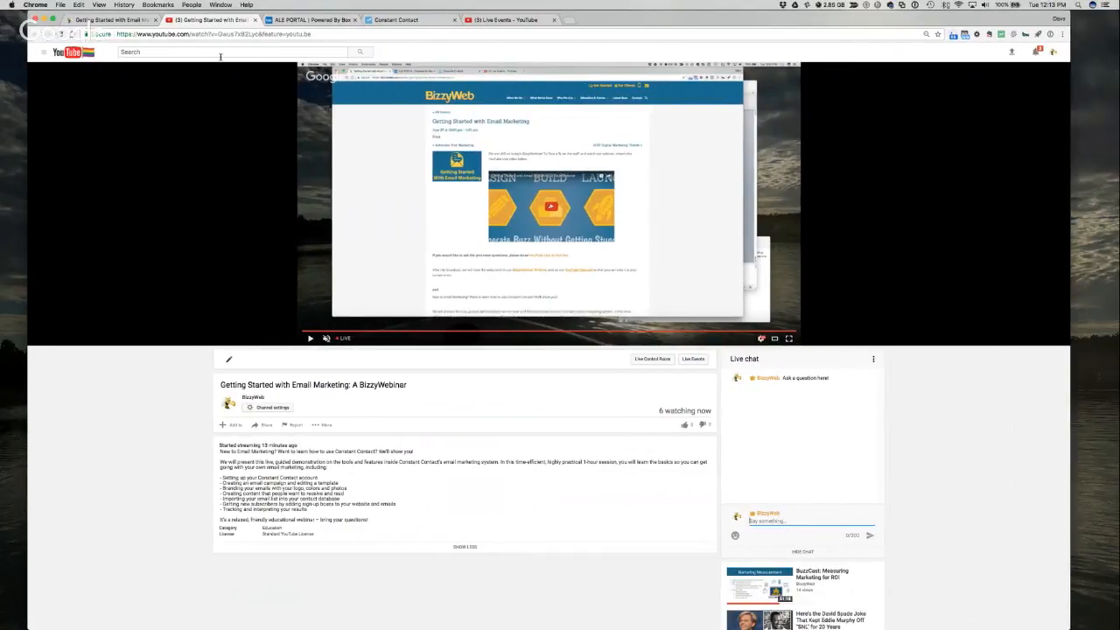
{"action": "left_click", "coordinate": [388, 19]}
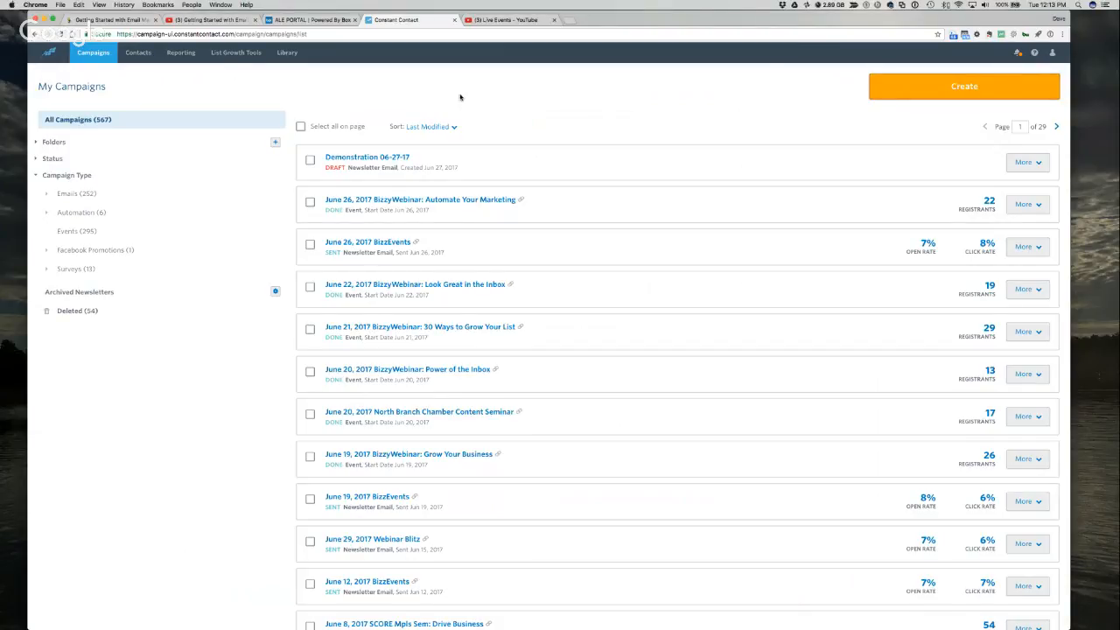
Open the Constant Contact home page at constantcontact.com in a new tab to view its sign-up option
{"action": "key", "text": "super+t"}
{"action": "type", "text": "c"}
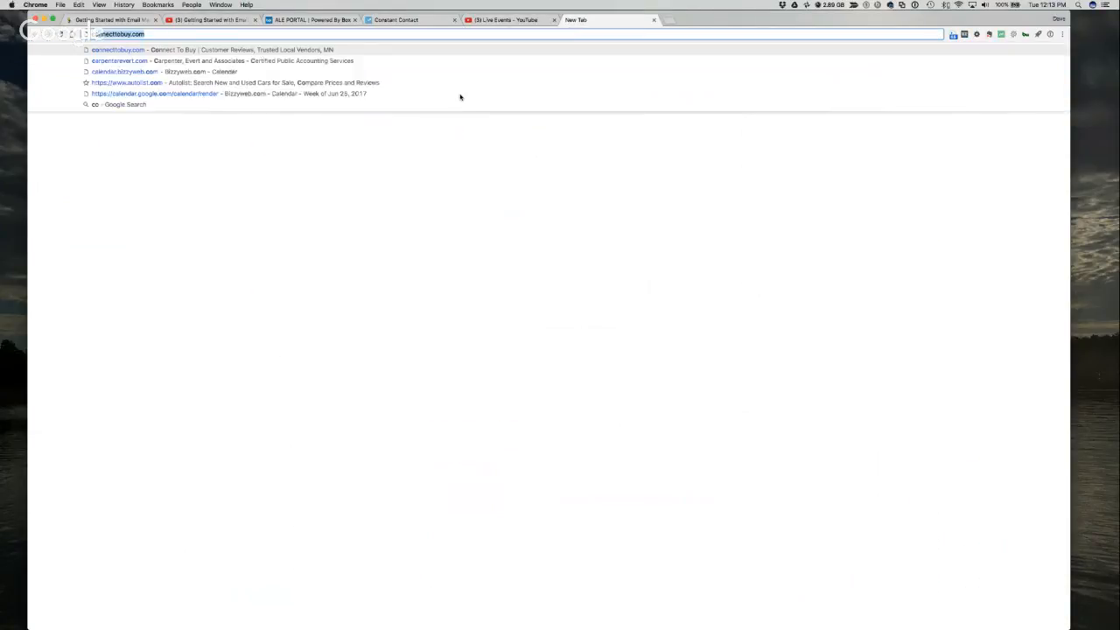
{"action": "type", "text": "on"}
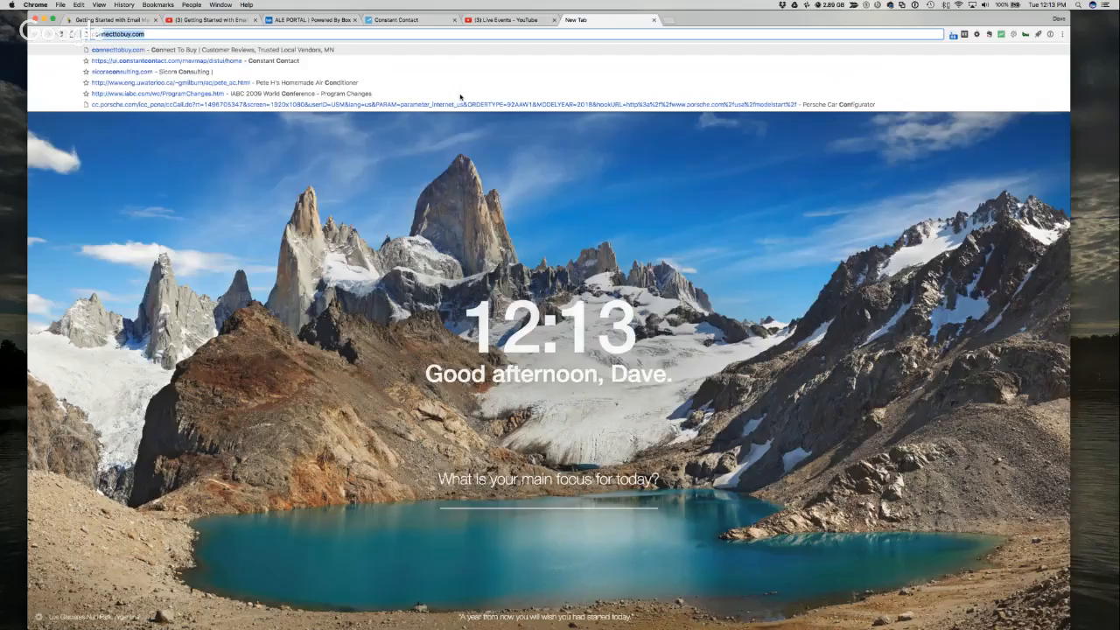
{"action": "type", "text": "sta"}
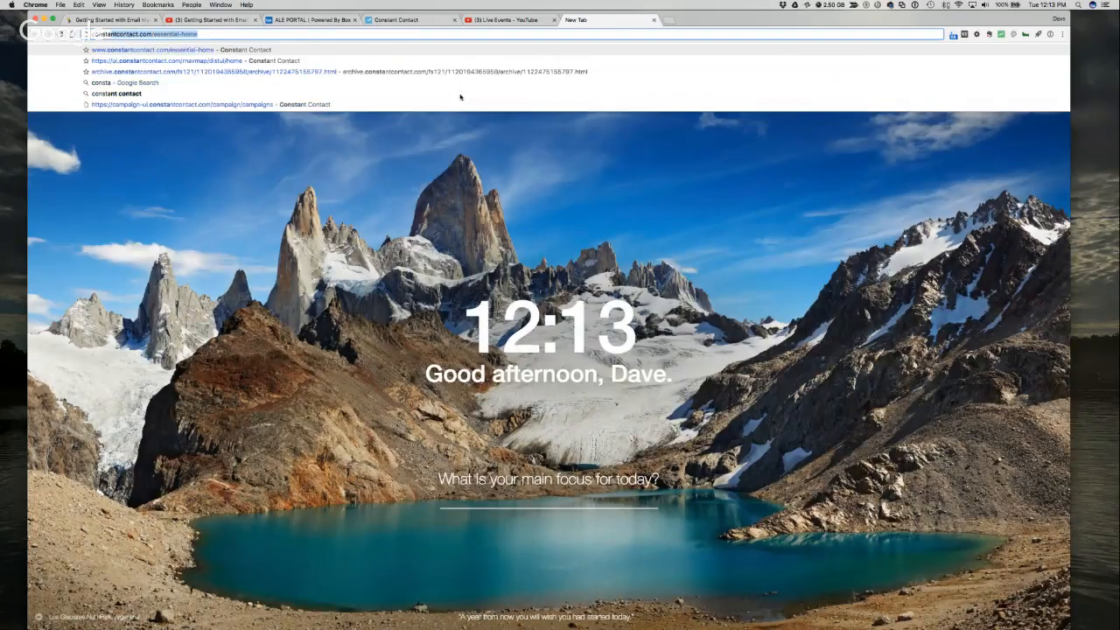
{"action": "type", "text": "ntcontact.com"}
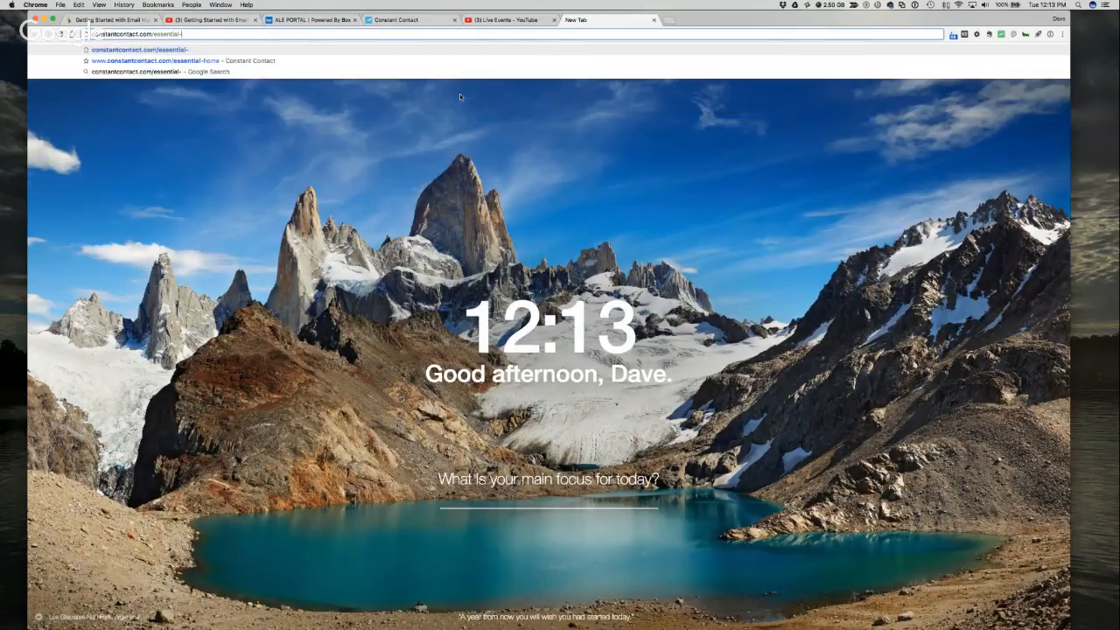
{"action": "key", "text": "Return"}
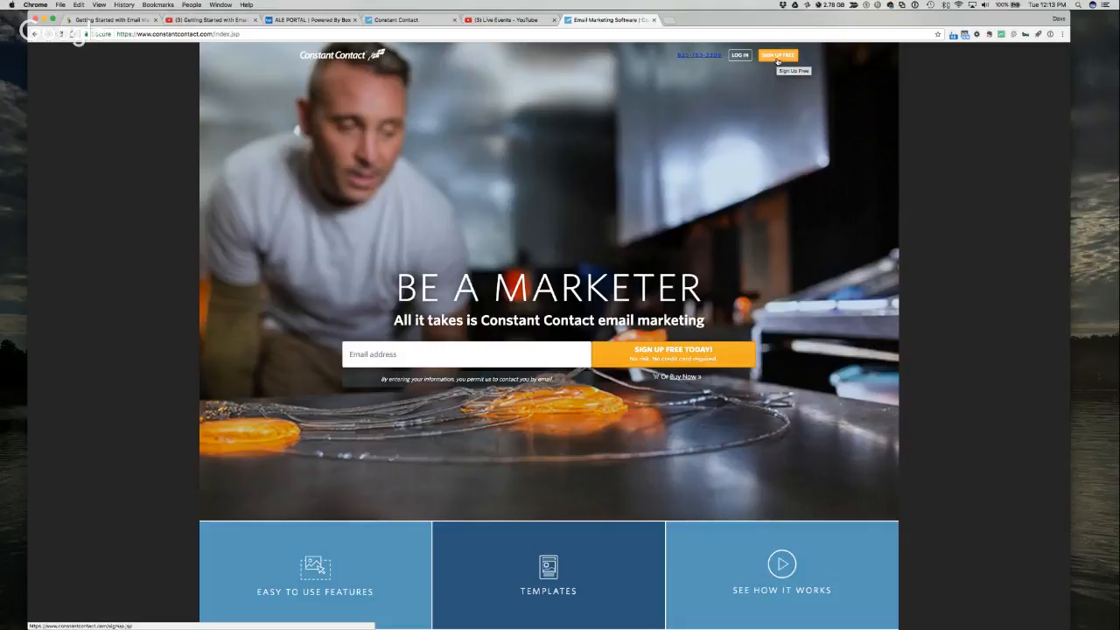
Return to the My Campaigns page and start creating a new campaign of the Email type
{"action": "left_click", "coordinate": [438, 19]}
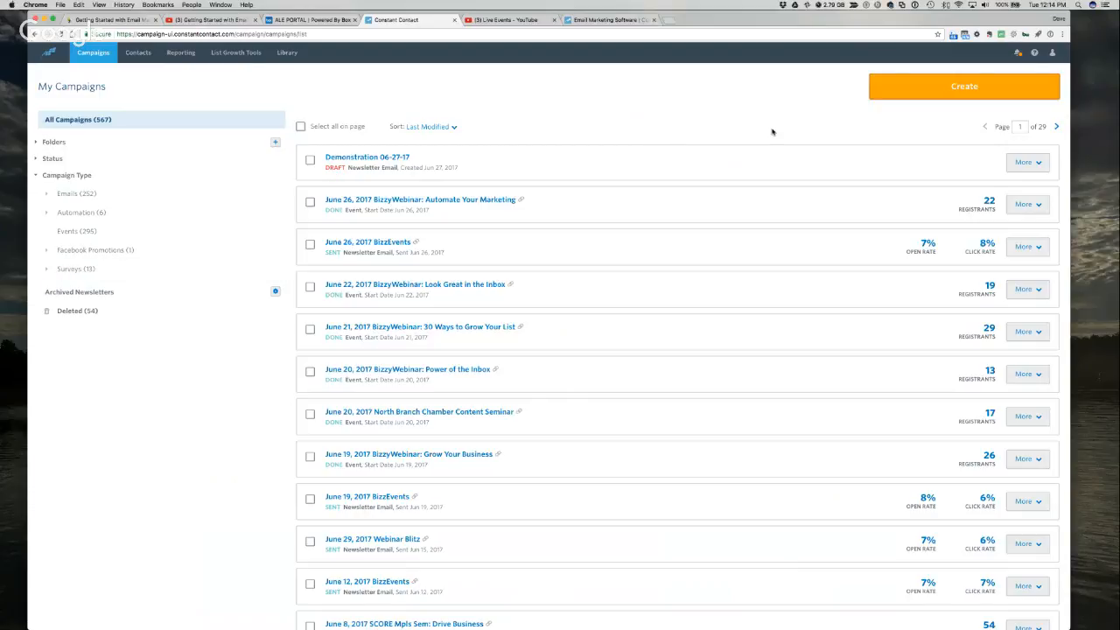
{"action": "left_click", "coordinate": [902, 92]}
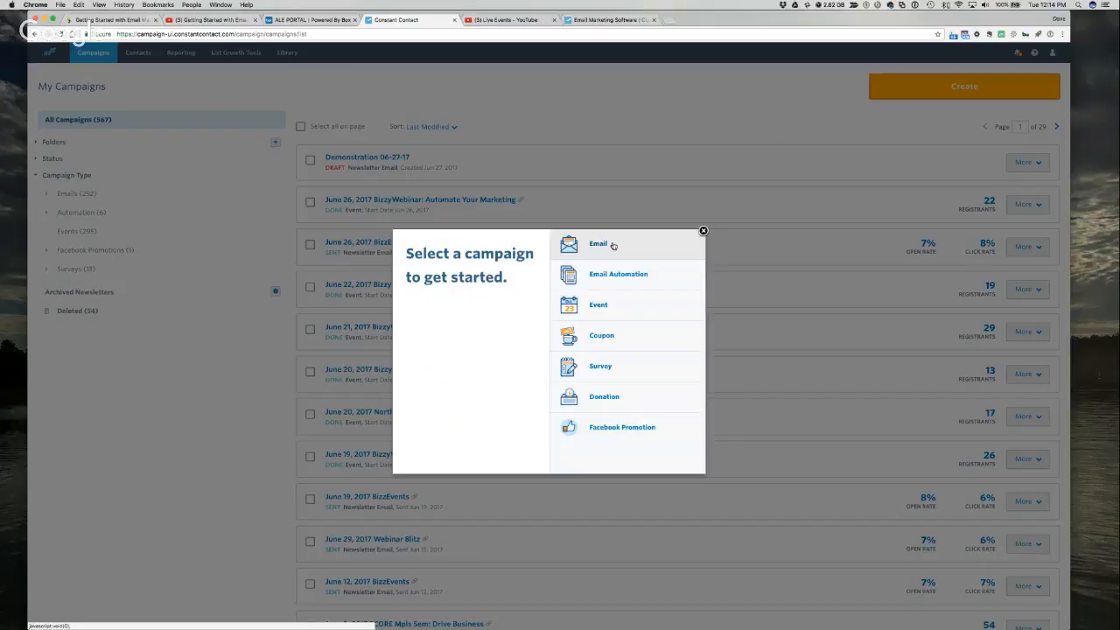
{"action": "left_click", "coordinate": [612, 245]}
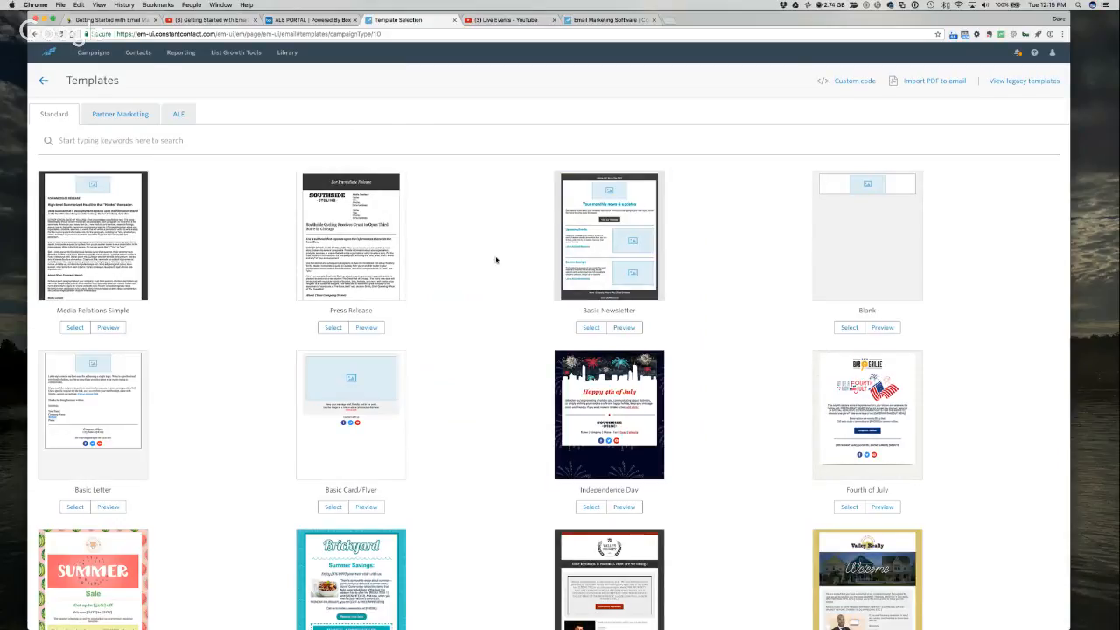
Select the Basic Newsletter design from the standard email templates for the new campaign
{"action": "scroll", "coordinate": [496, 259], "scroll_direction": "down", "scroll_amount": 2}
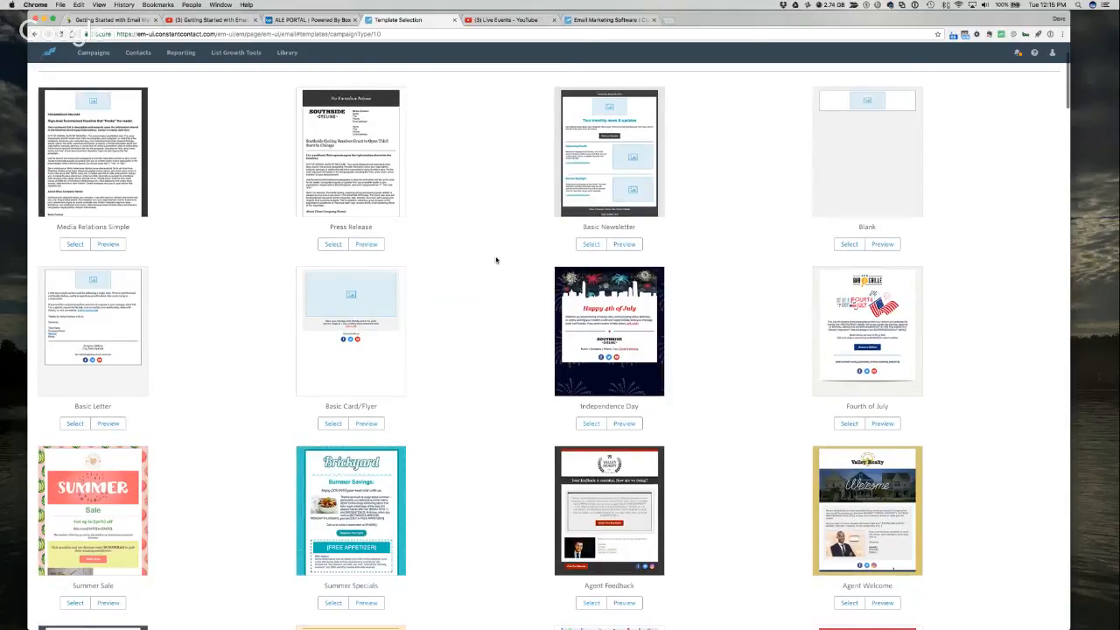
{"action": "scroll", "coordinate": [495, 260], "scroll_direction": "down", "scroll_amount": 5}
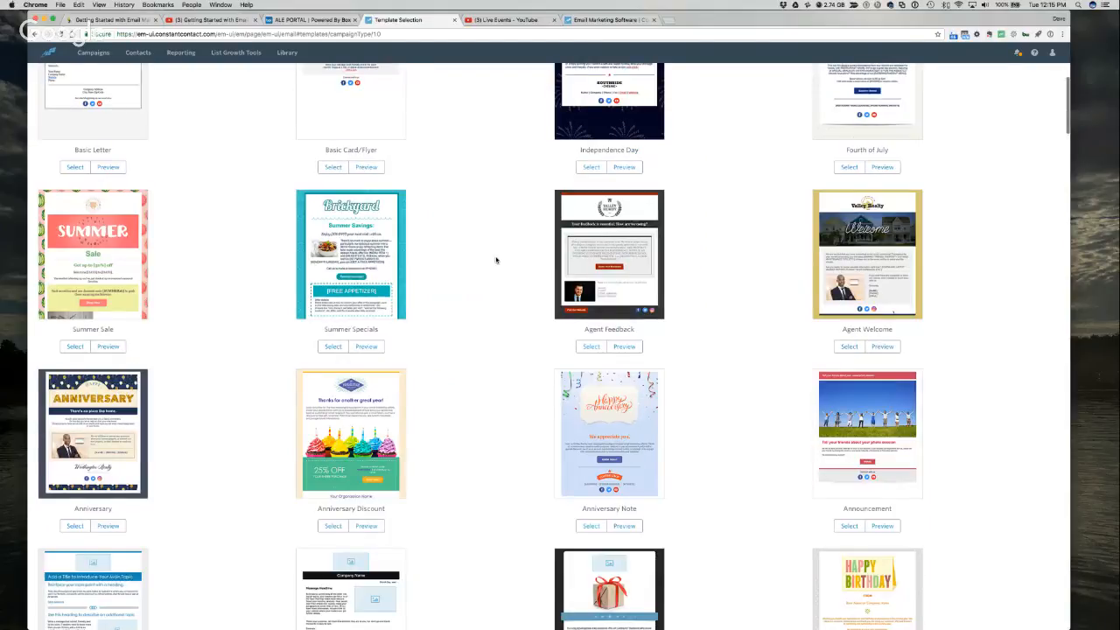
{"action": "scroll", "coordinate": [495, 260], "scroll_direction": "down", "scroll_amount": 6}
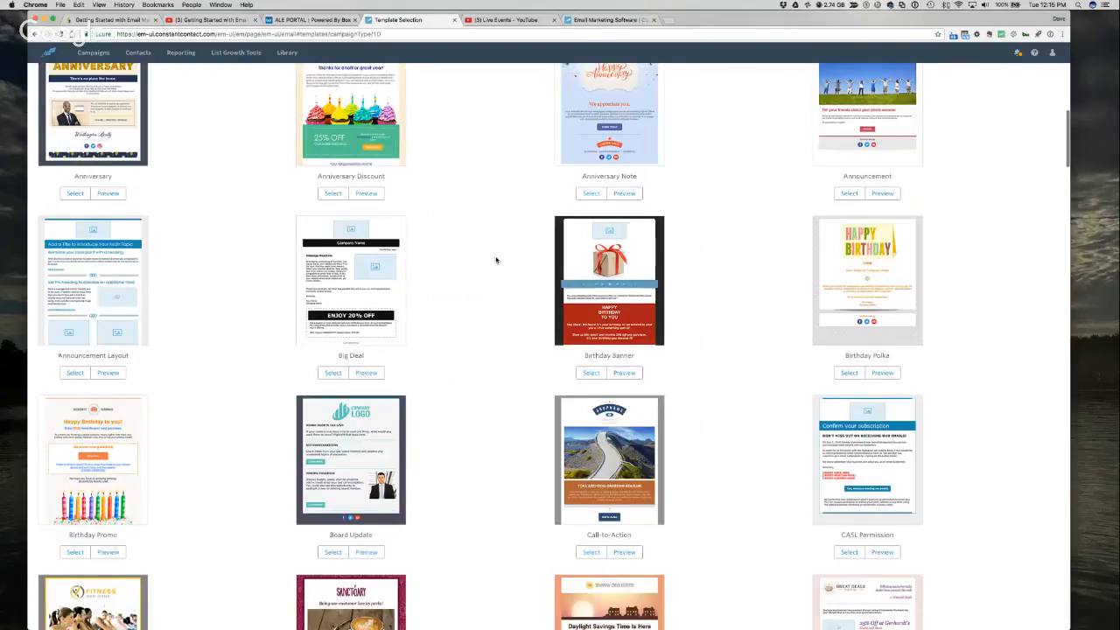
{"action": "scroll", "coordinate": [495, 260], "scroll_direction": "down", "scroll_amount": 3}
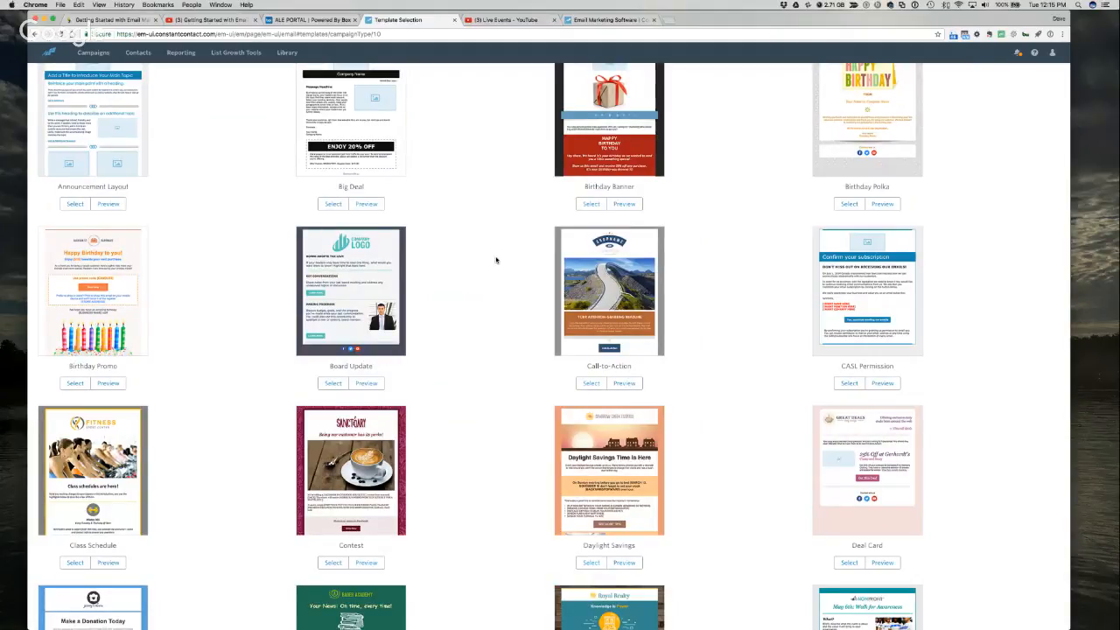
{"action": "scroll", "coordinate": [495, 260], "scroll_direction": "down", "scroll_amount": 1}
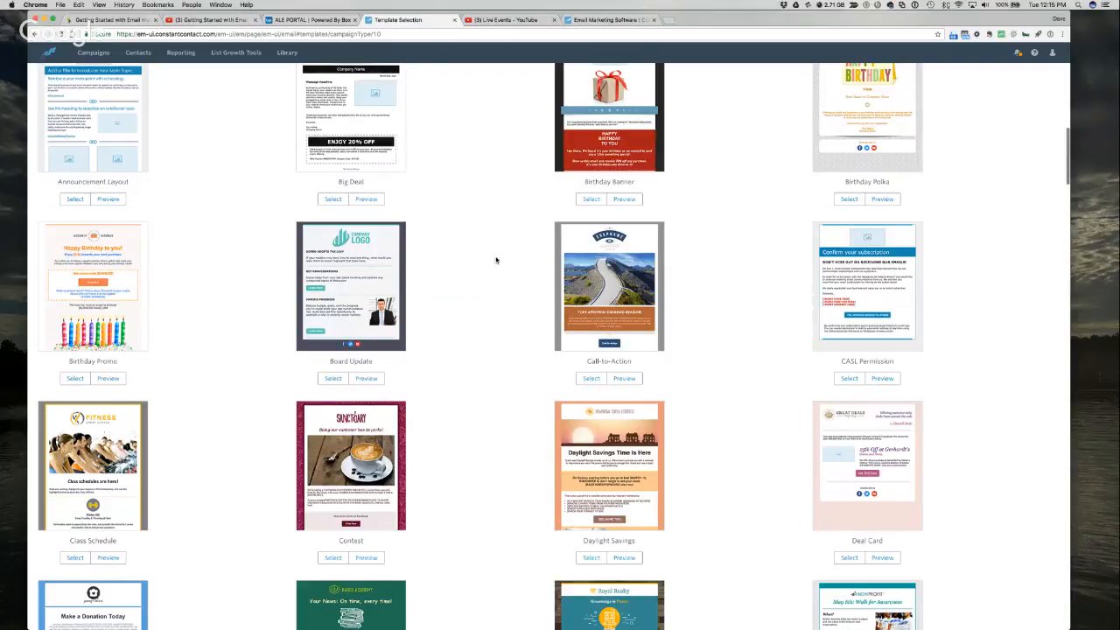
{"action": "scroll", "coordinate": [496, 260], "scroll_direction": "down", "scroll_amount": 3}
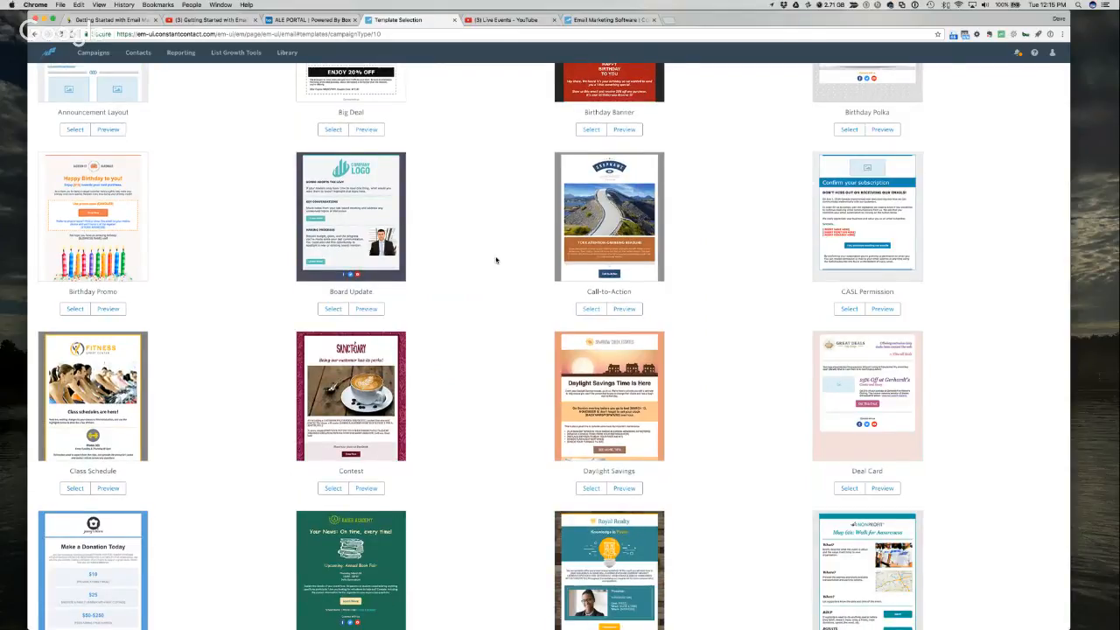
{"action": "scroll", "coordinate": [495, 260], "scroll_direction": "up", "scroll_amount": 4}
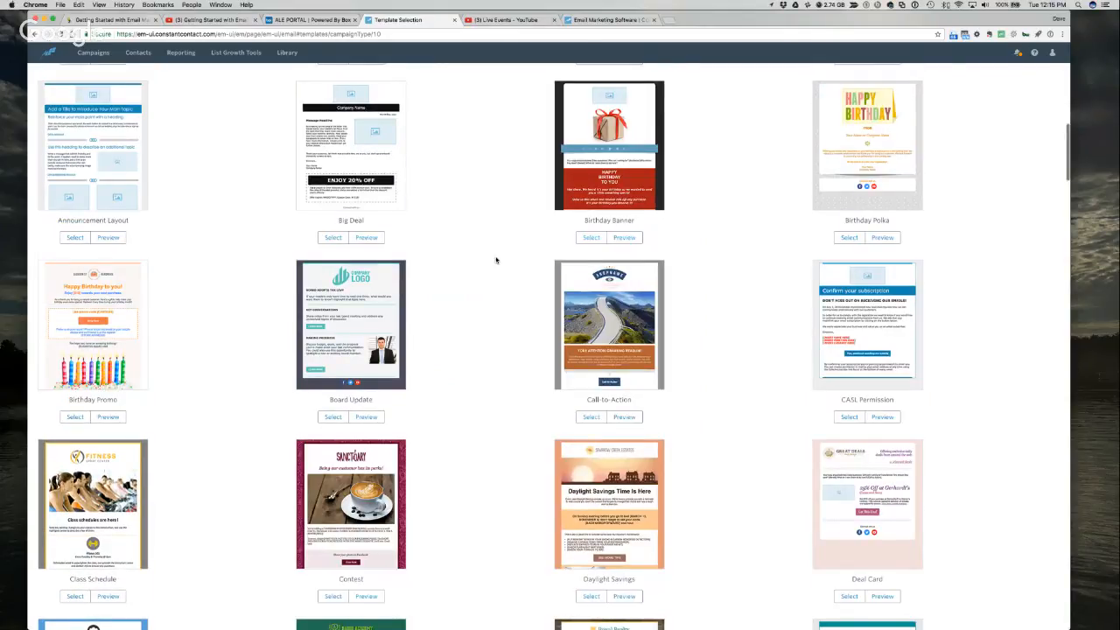
{"action": "scroll", "coordinate": [612, 250], "scroll_direction": "up", "scroll_amount": 15}
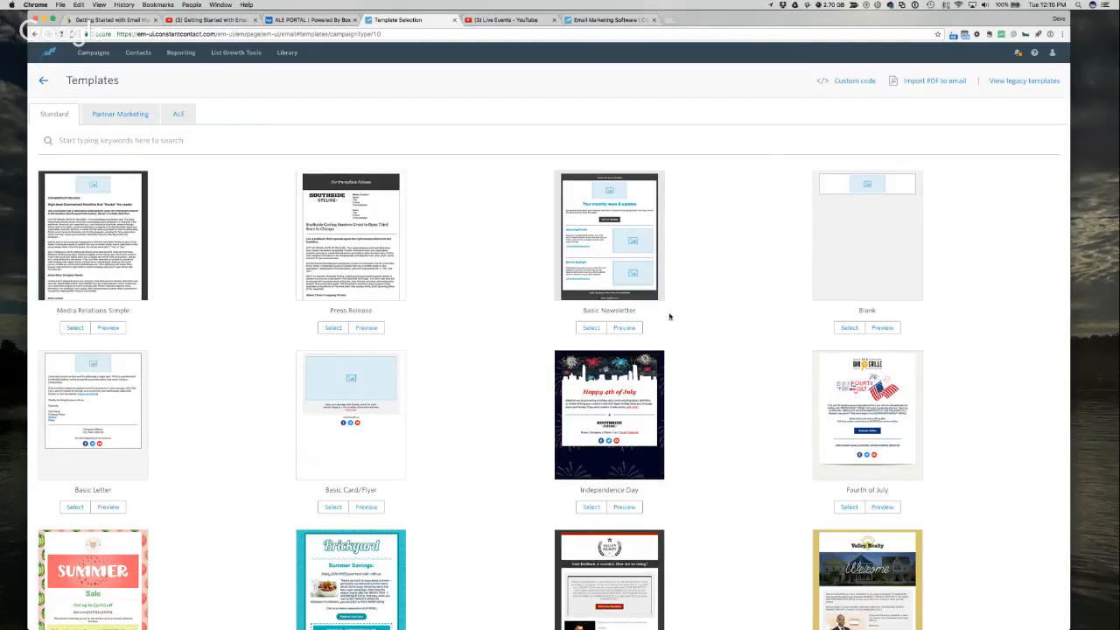
{"action": "left_click", "coordinate": [592, 328]}
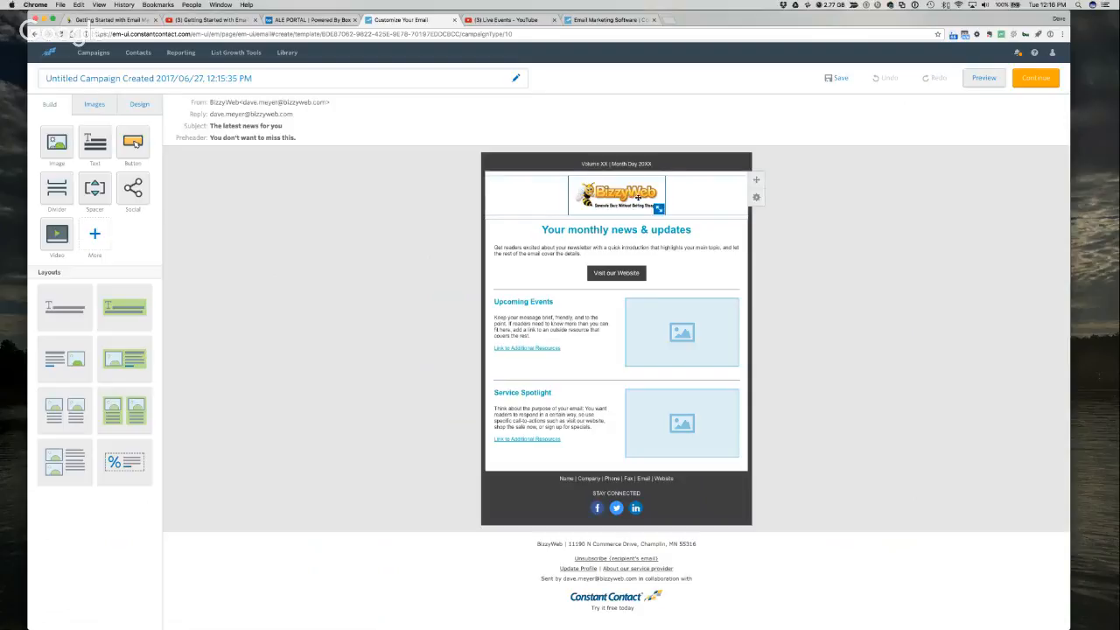
Replace the BizzyWeb logo in the newsletter header with JacksLogo.png from the image library
{"action": "left_click", "coordinate": [638, 198]}
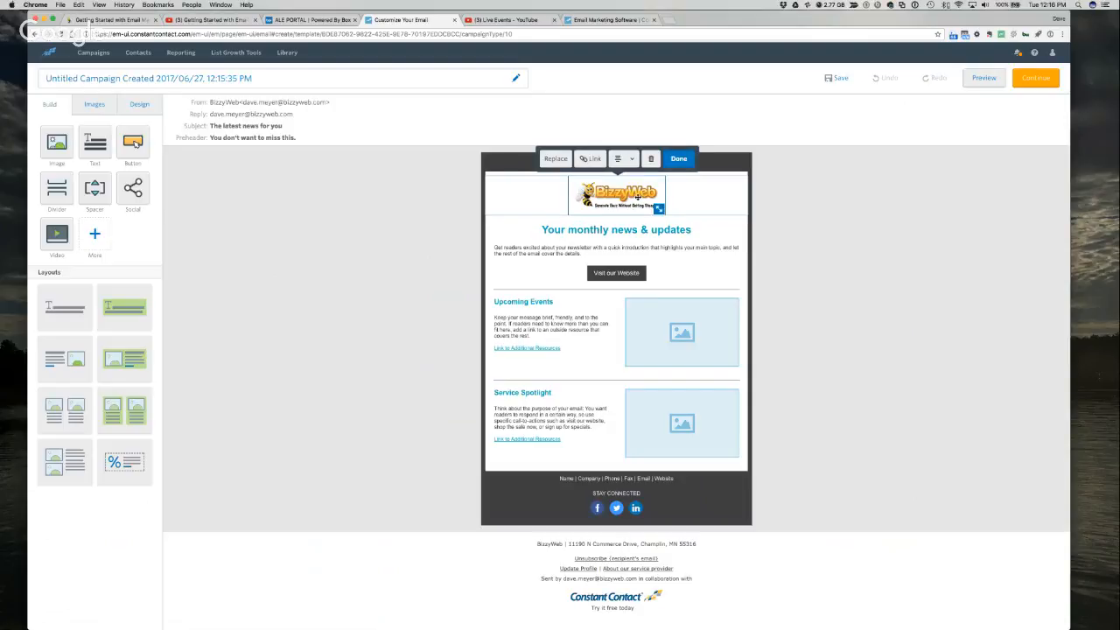
{"action": "left_click", "coordinate": [557, 159]}
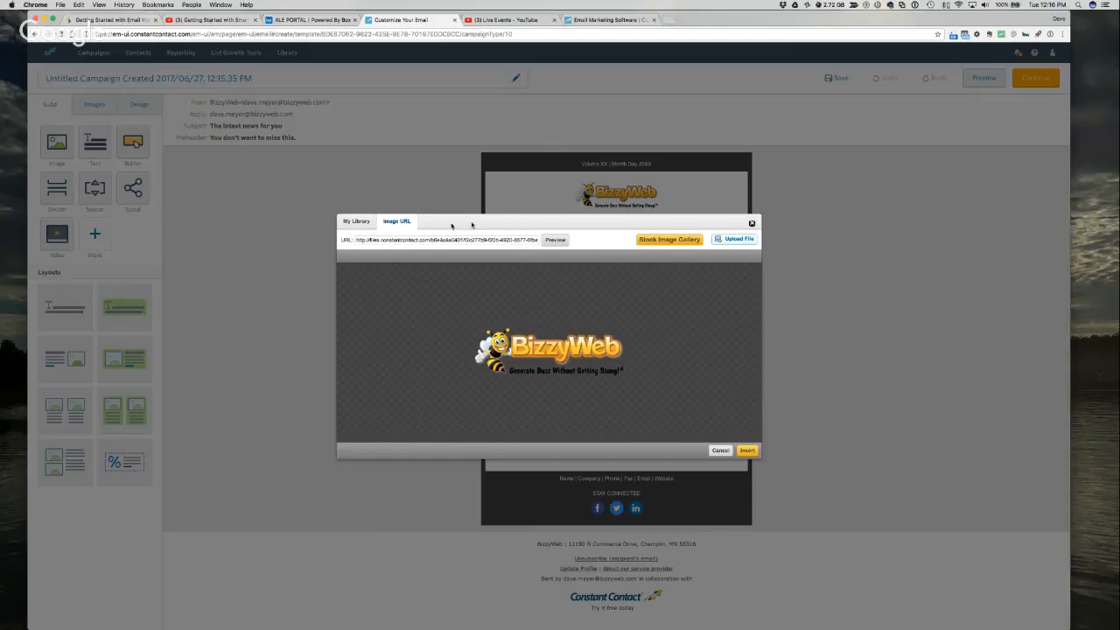
{"action": "left_click", "coordinate": [364, 221]}
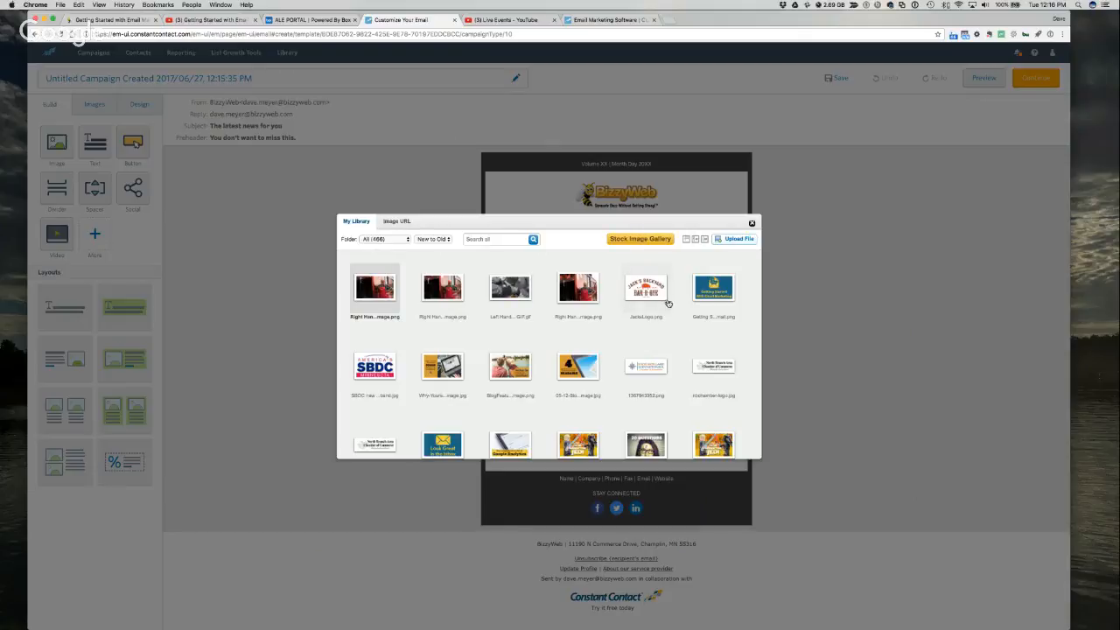
{"action": "mouse_move", "coordinate": [640, 290]}
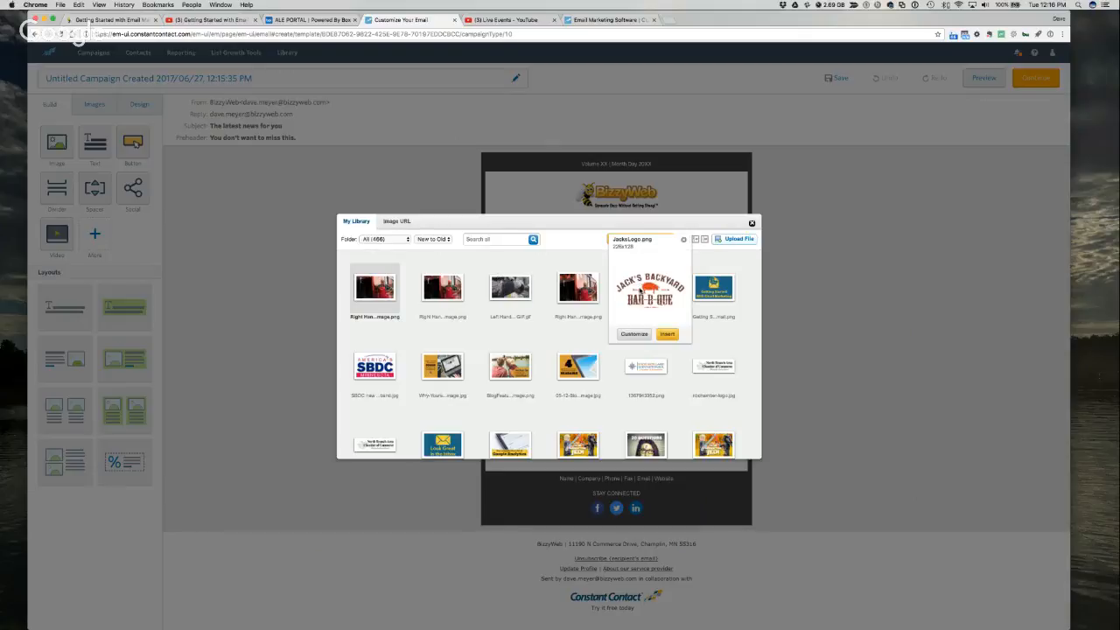
{"action": "left_click", "coordinate": [667, 334]}
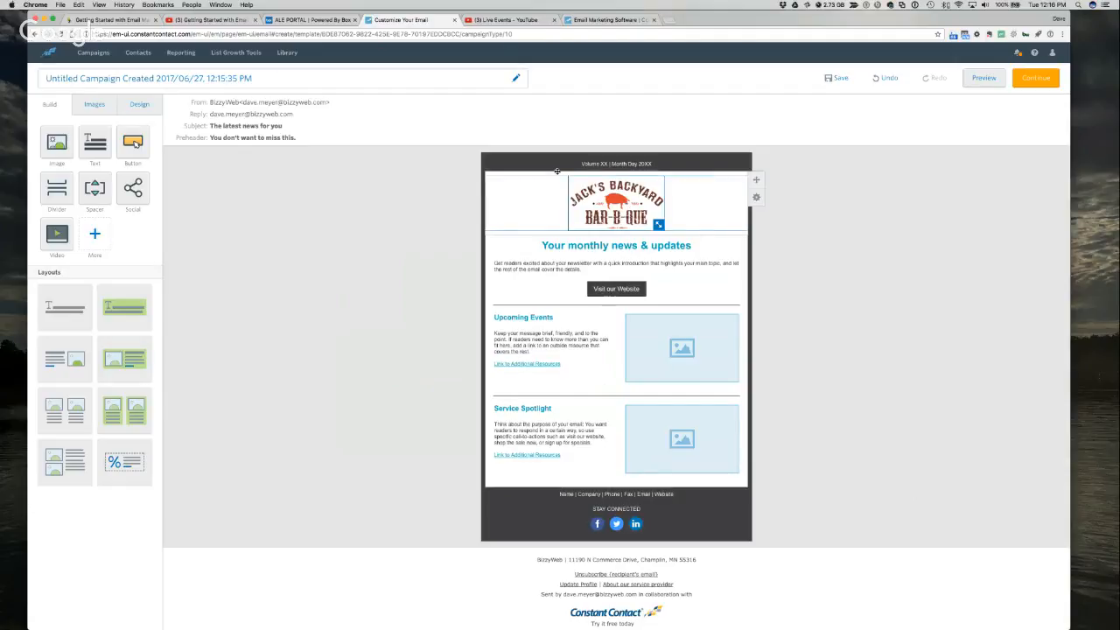
Set the email design's buttons and dividers colour to dark orange-red, matching the barbecue logo
{"action": "left_click", "coordinate": [140, 105]}
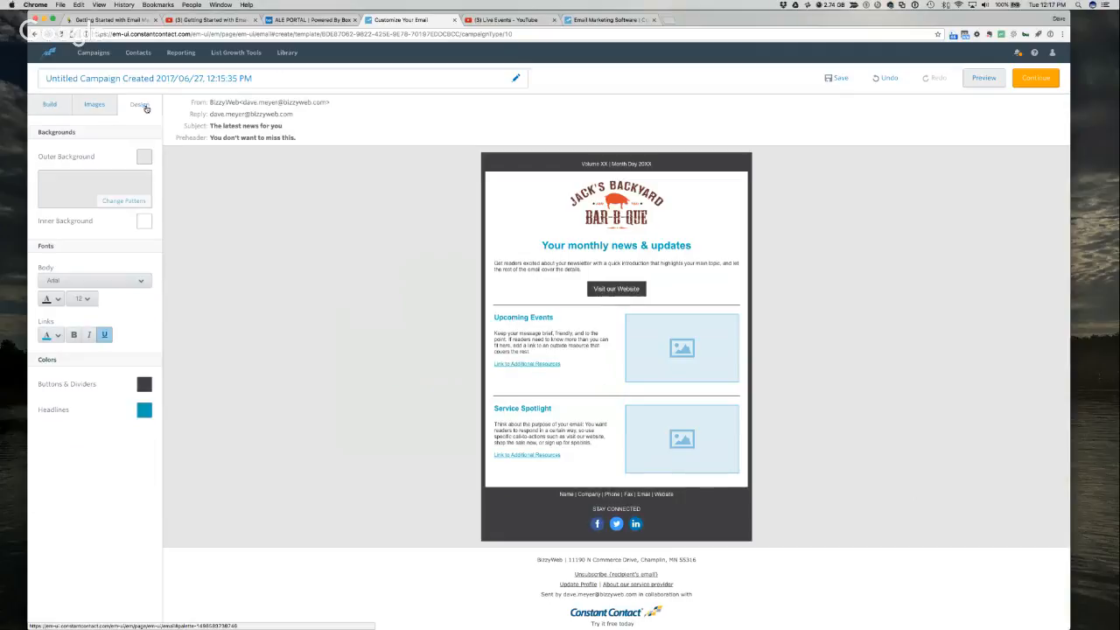
{"action": "left_click", "coordinate": [145, 157]}
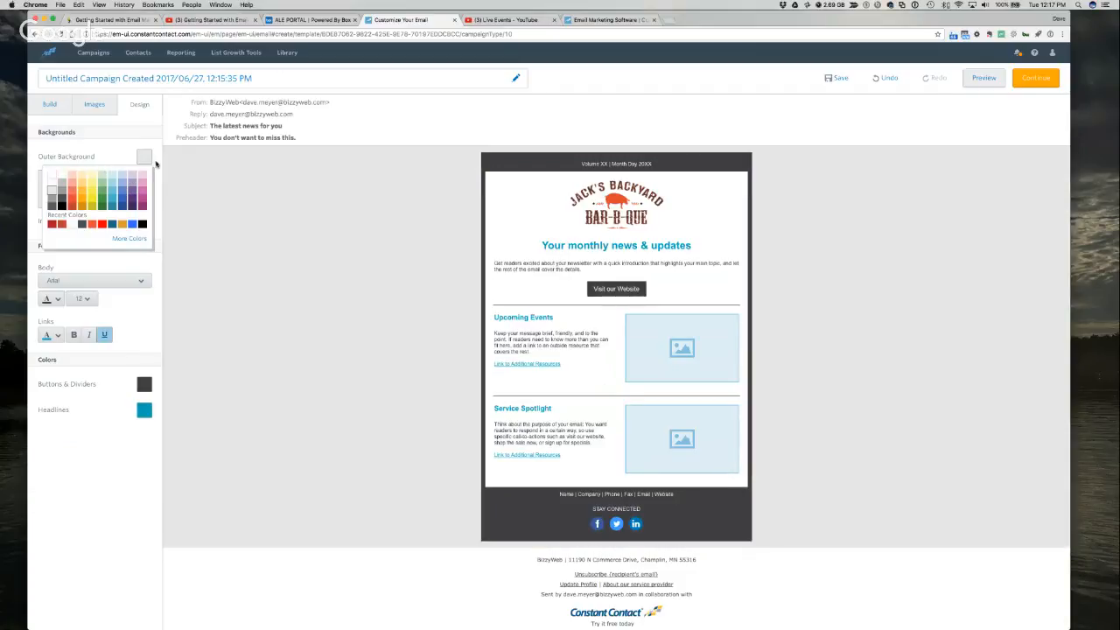
{"action": "left_click", "coordinate": [158, 166]}
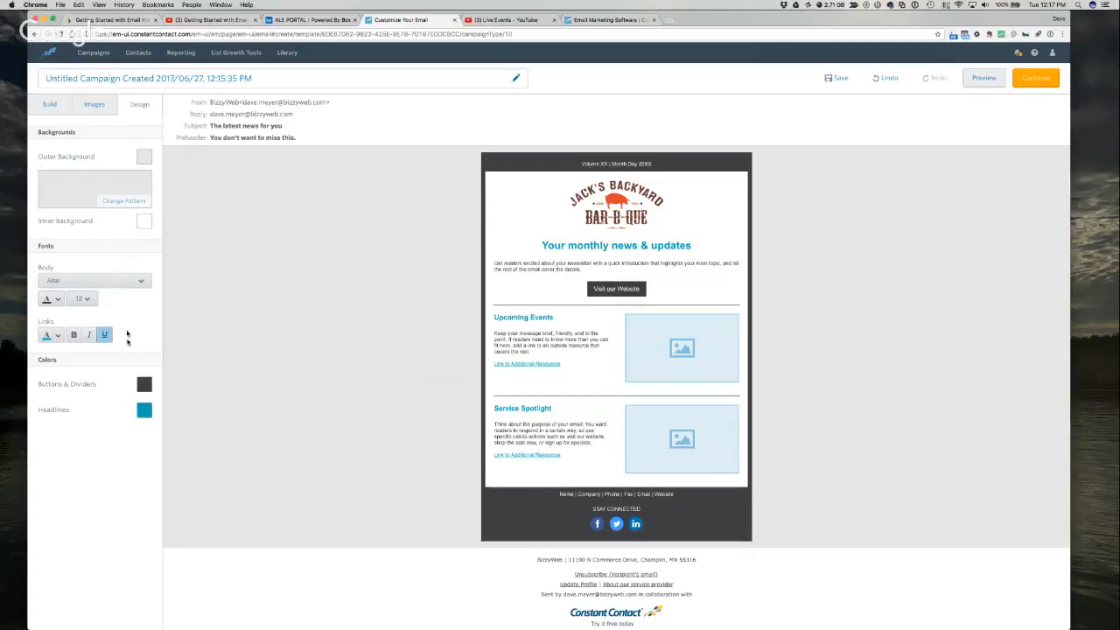
{"action": "left_click", "coordinate": [144, 385]}
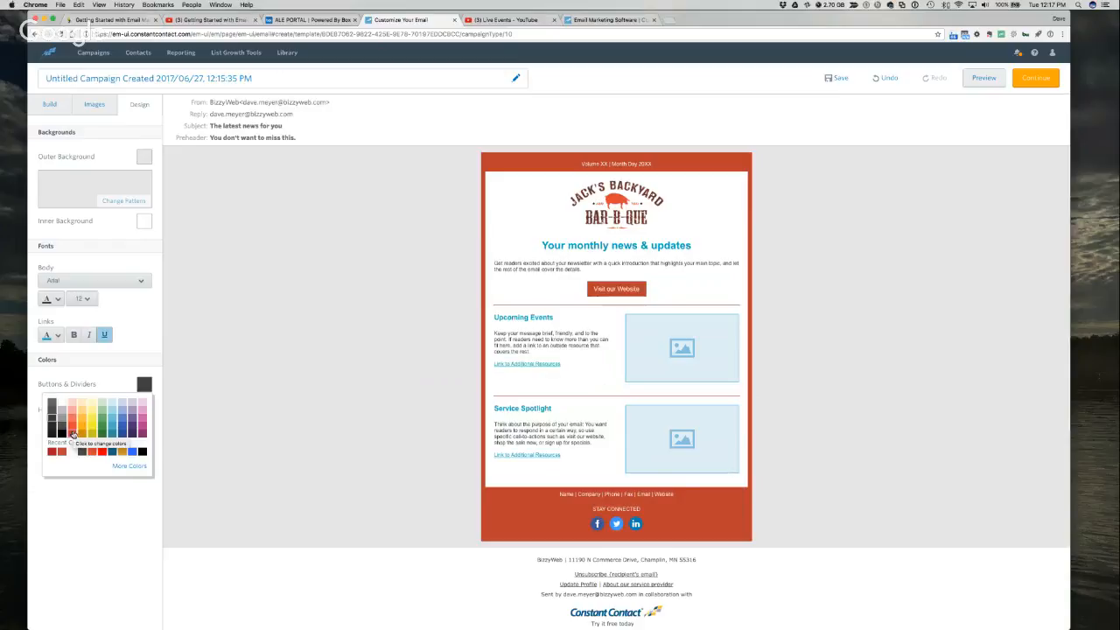
{"action": "left_click", "coordinate": [73, 431]}
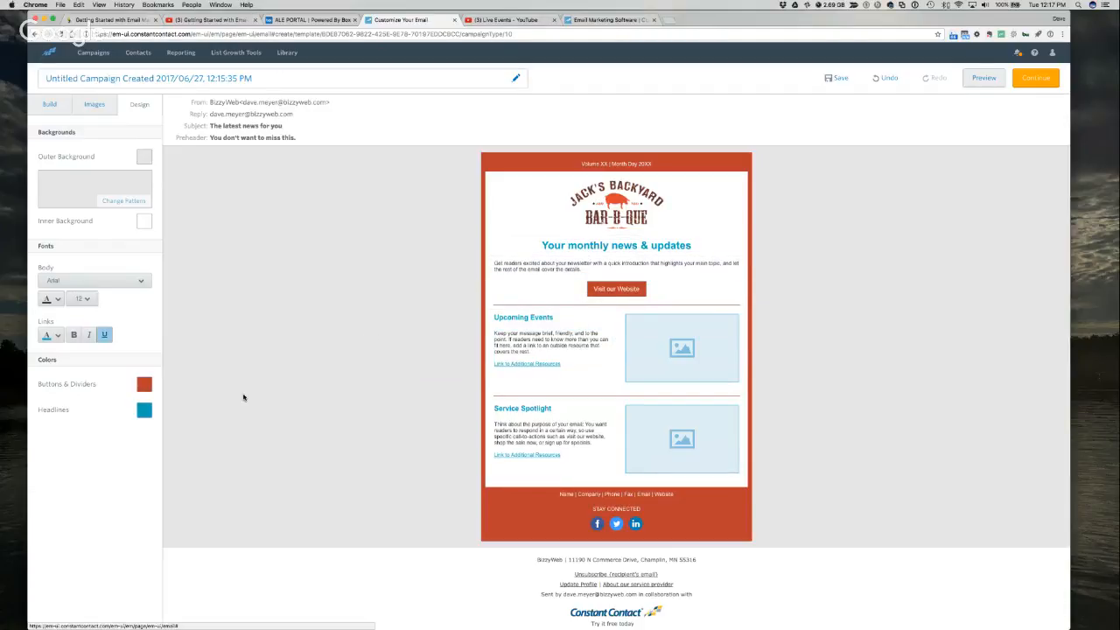
Set the email's headlines colour to the dark red from the recent colours
{"action": "left_click", "coordinate": [143, 409]}
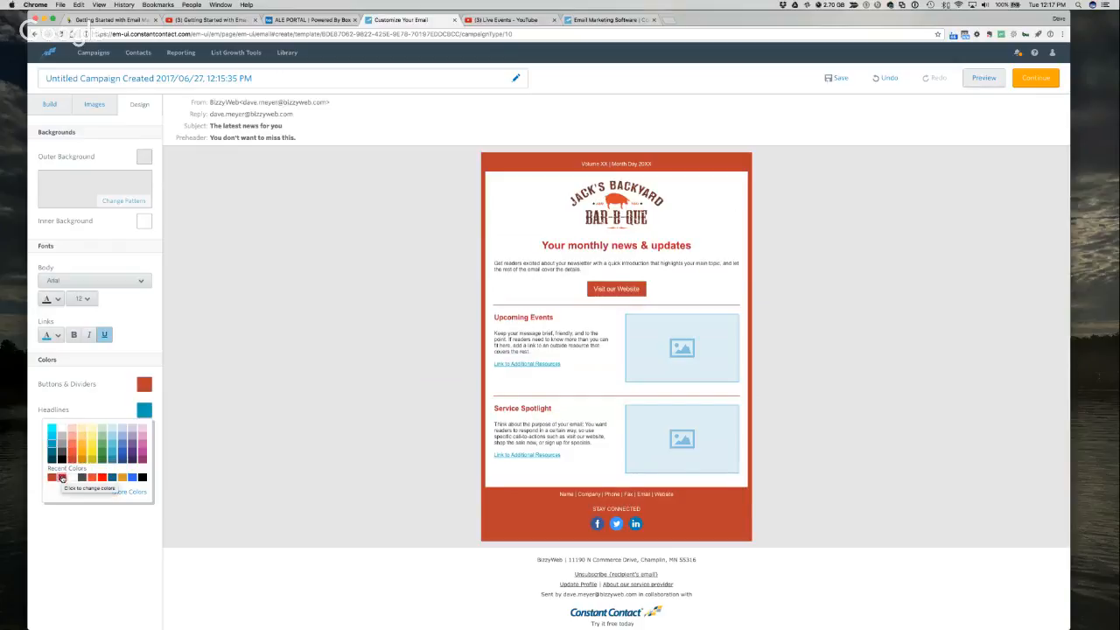
{"action": "left_click", "coordinate": [61, 478]}
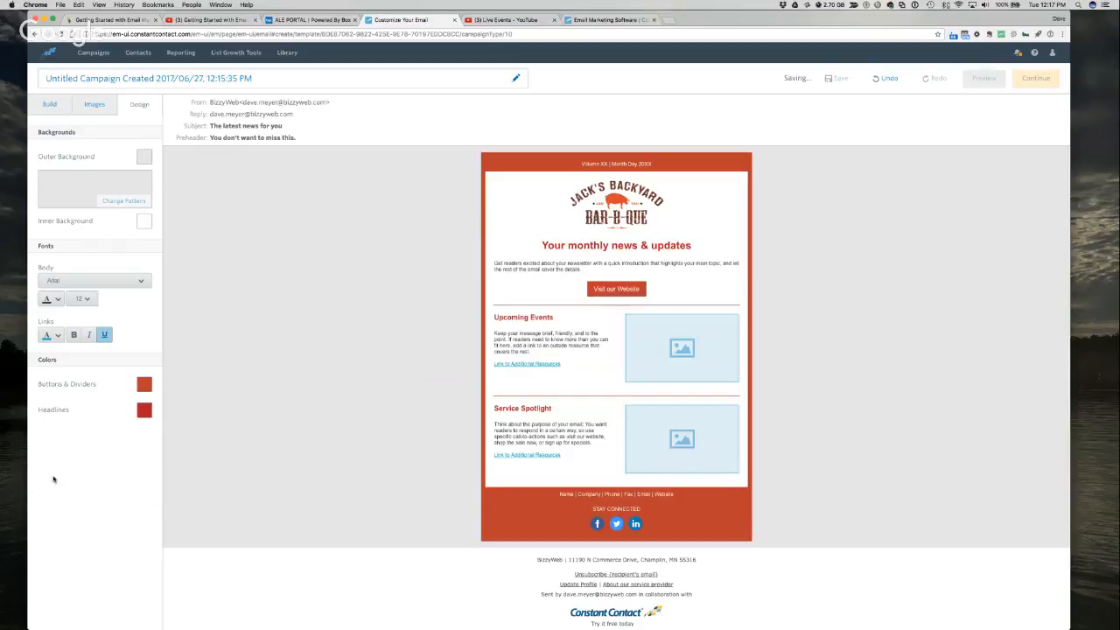
{"action": "left_click", "coordinate": [143, 410]}
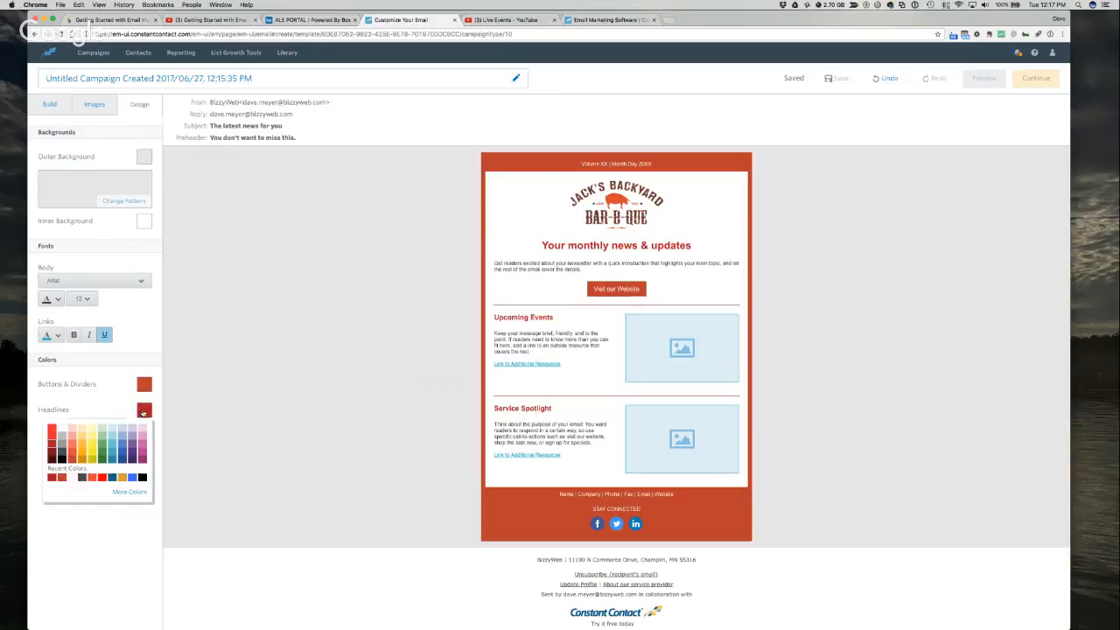
{"action": "left_click", "coordinate": [52, 477]}
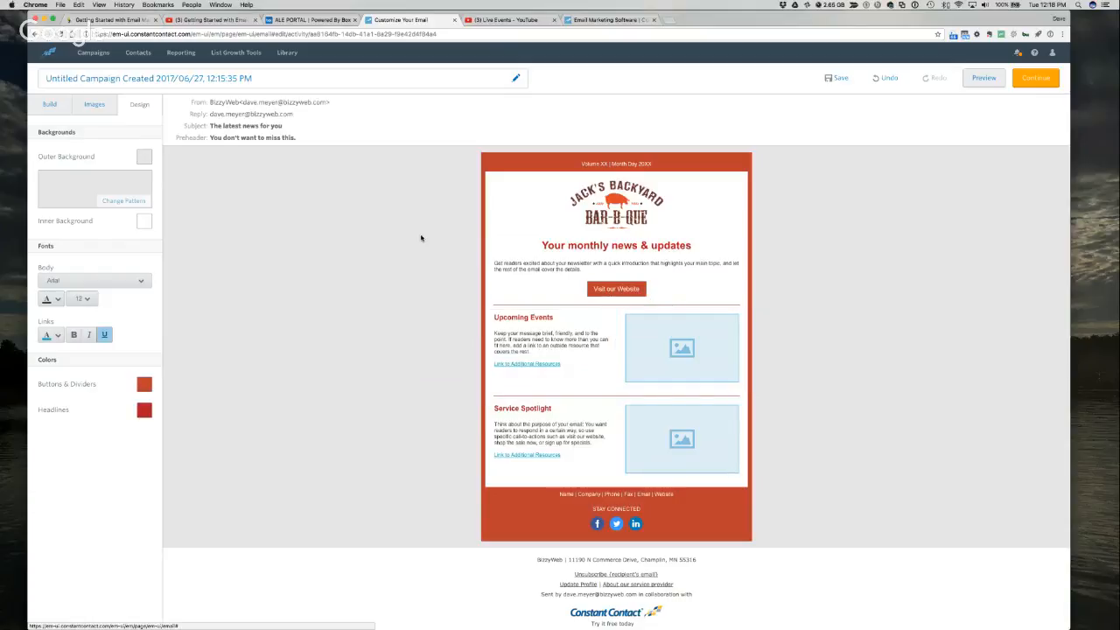
Insert a two-column image-and-text layout above the Upcoming Events section, replacing the shaded version with the plain one
{"action": "left_click", "coordinate": [52, 104]}
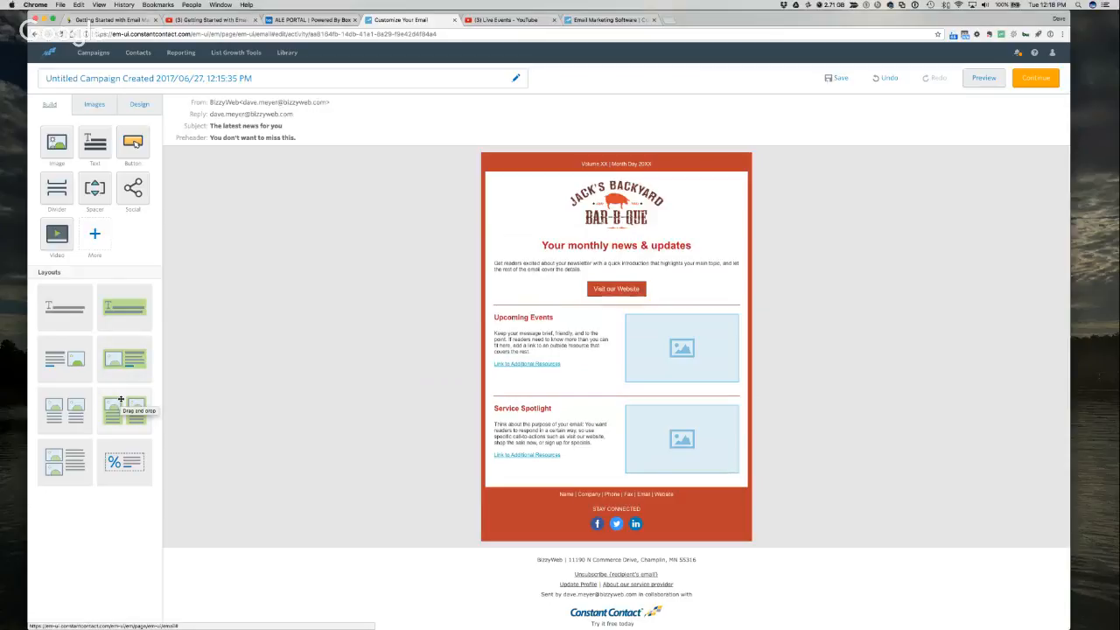
{"action": "left_click_drag", "start_coordinate": [120, 400], "coordinate": [558, 311]}
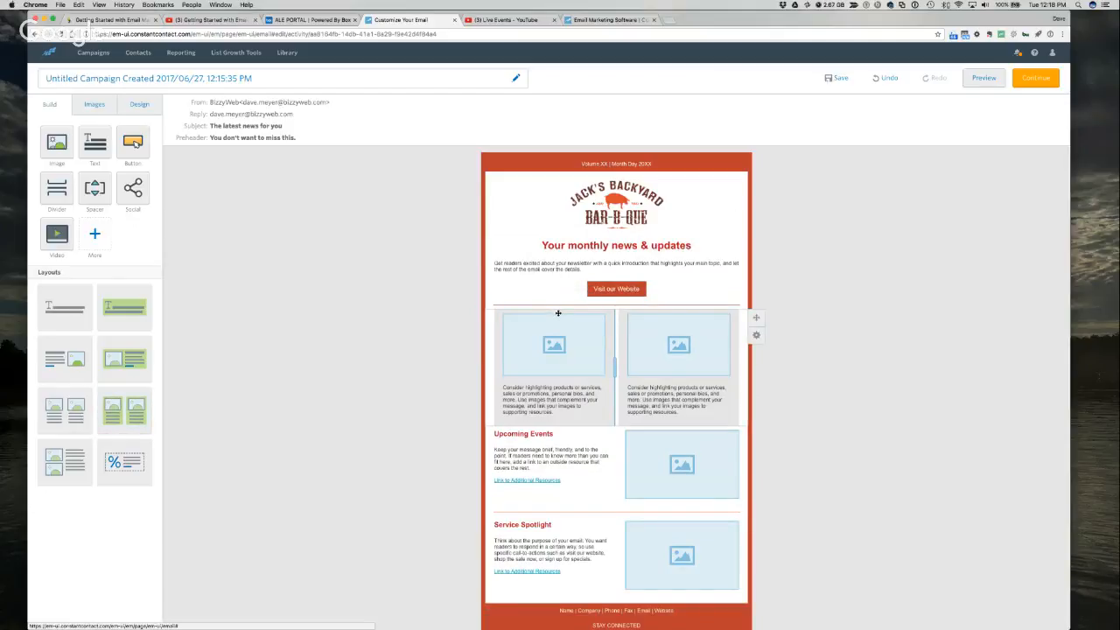
{"action": "left_click", "coordinate": [756, 337]}
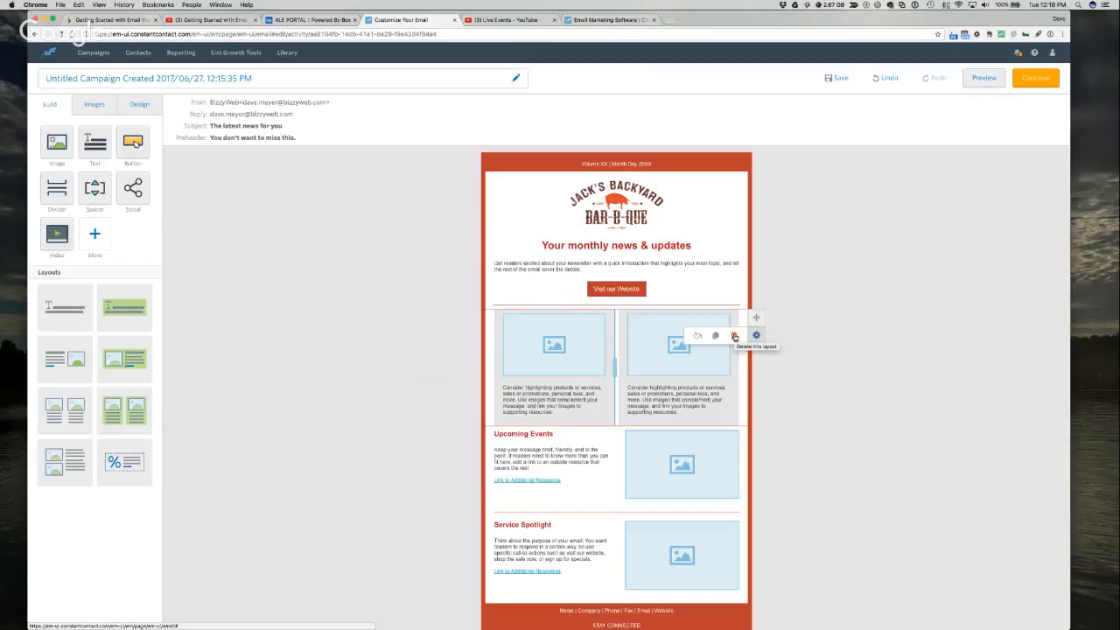
{"action": "left_click", "coordinate": [734, 336]}
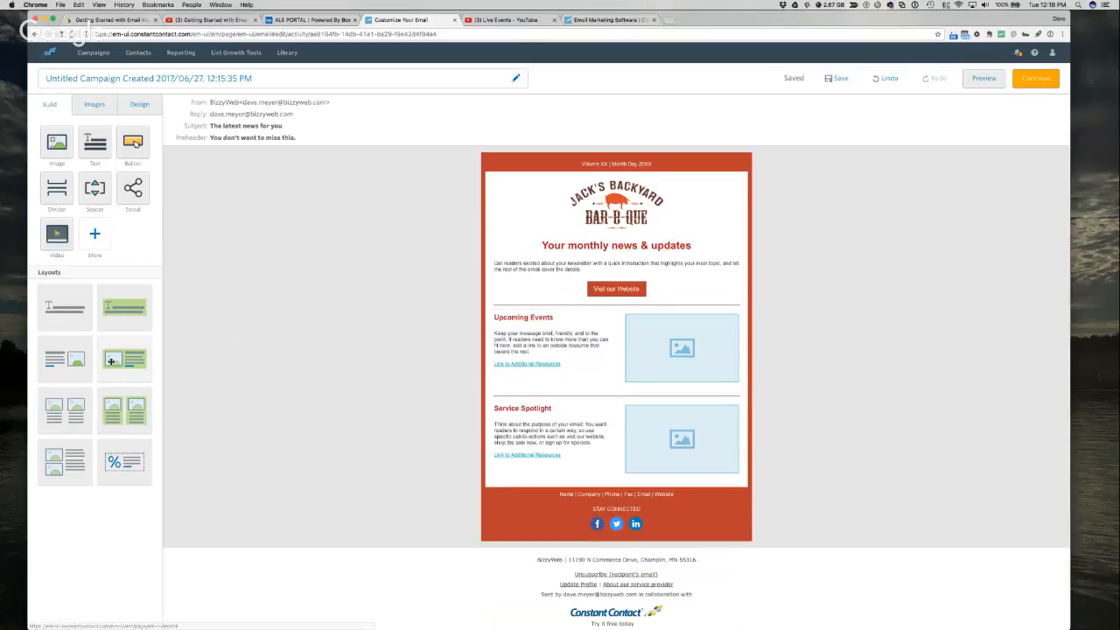
{"action": "left_click_drag", "start_coordinate": [65, 407], "coordinate": [550, 315]}
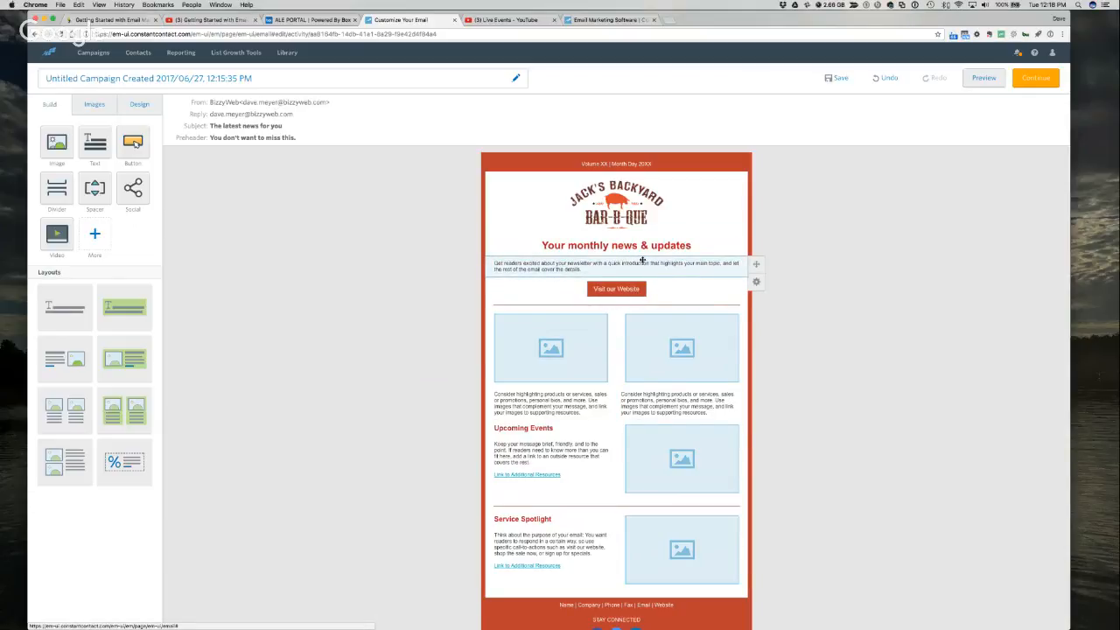
Delete the introductory paragraph and the Visit our Website button section beneath the newsletter headline
{"action": "left_click", "coordinate": [721, 262]}
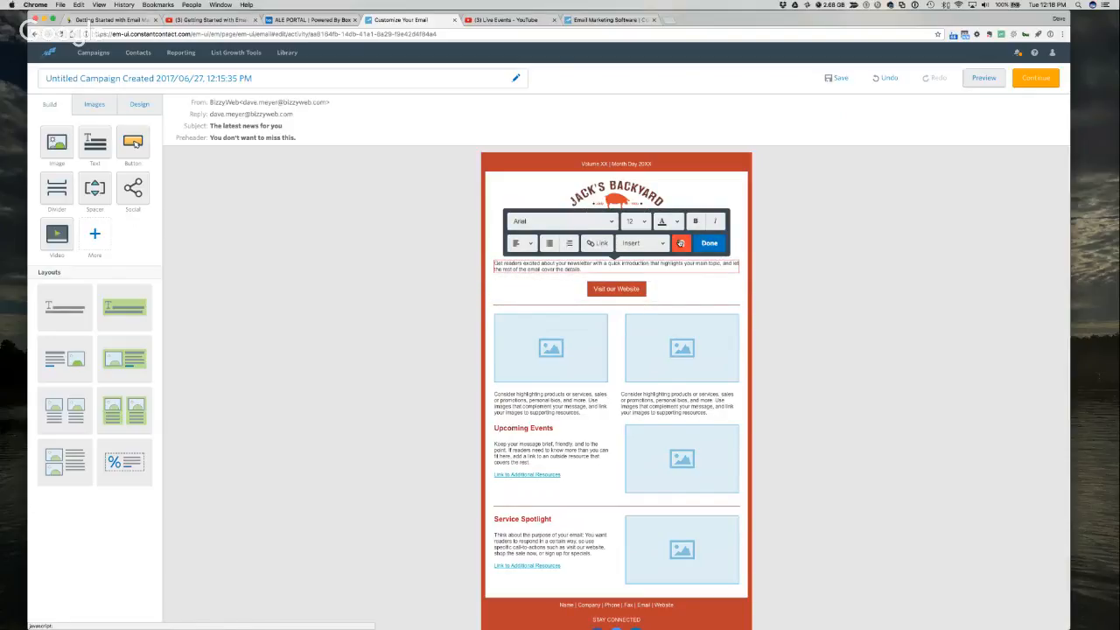
{"action": "left_click", "coordinate": [681, 244]}
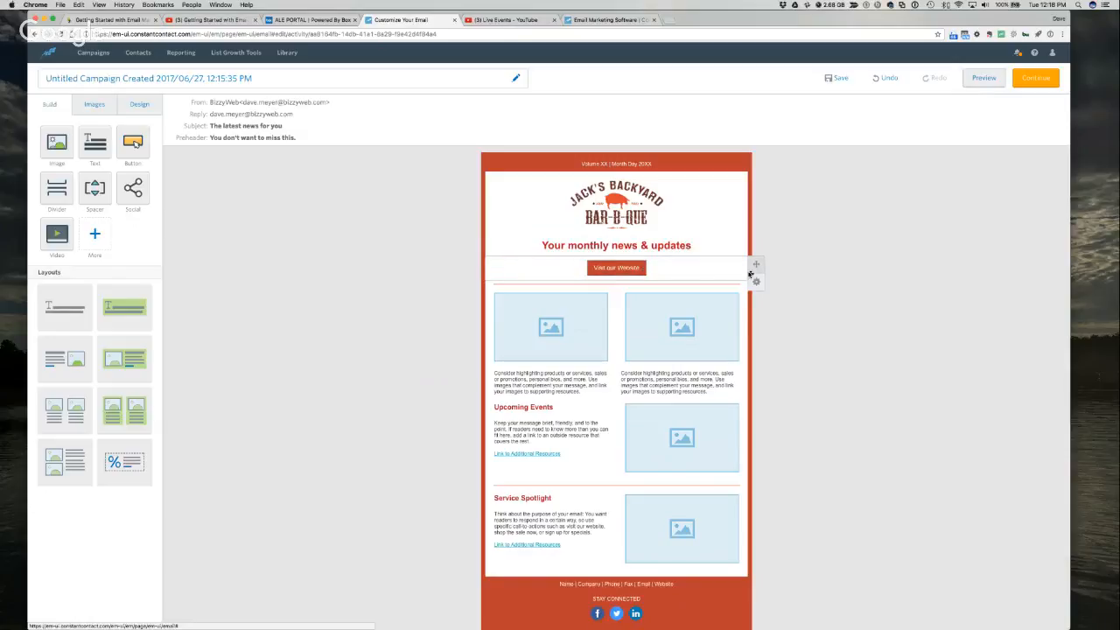
{"action": "mouse_move", "coordinate": [756, 283]}
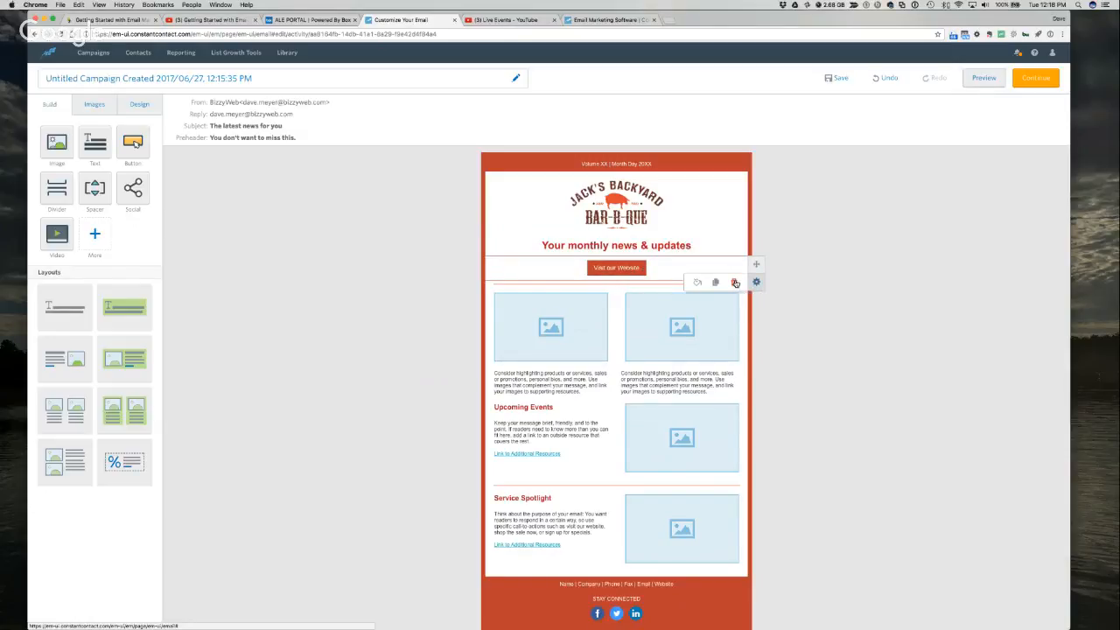
{"action": "left_click", "coordinate": [735, 283]}
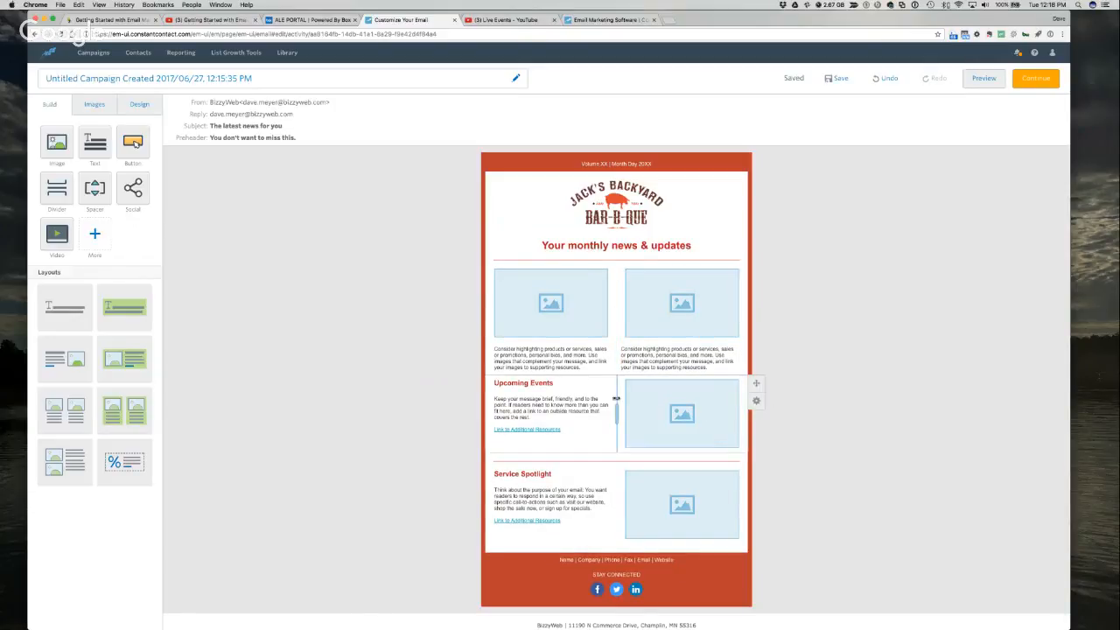
Delete the Upcoming Events and Service Spotlight sections from the newsletter
{"action": "left_click", "coordinate": [758, 402]}
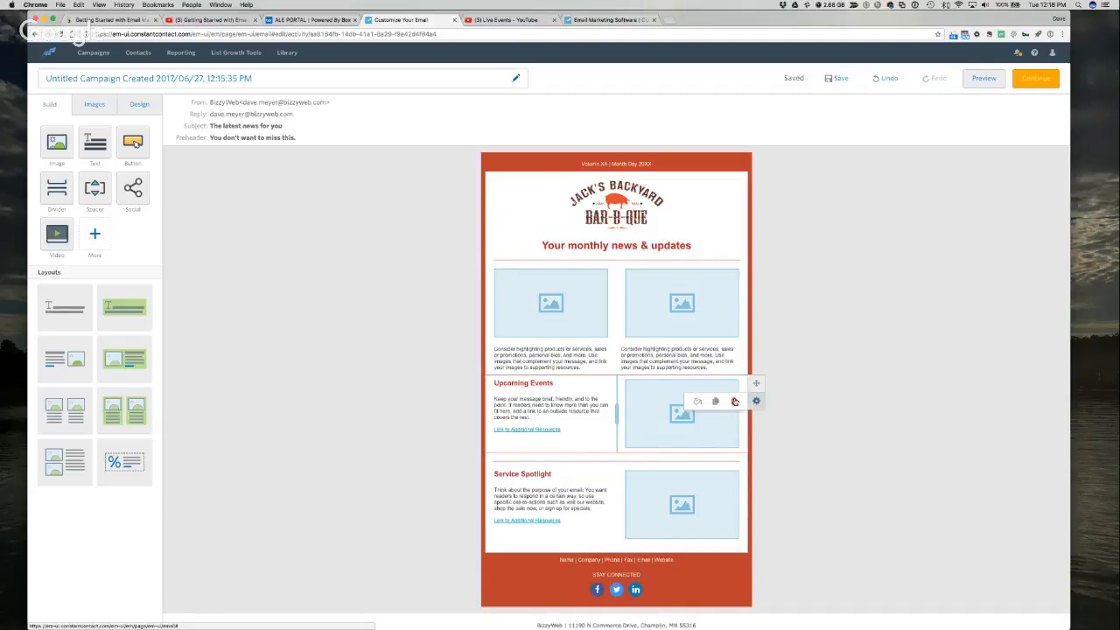
{"action": "left_click", "coordinate": [735, 402]}
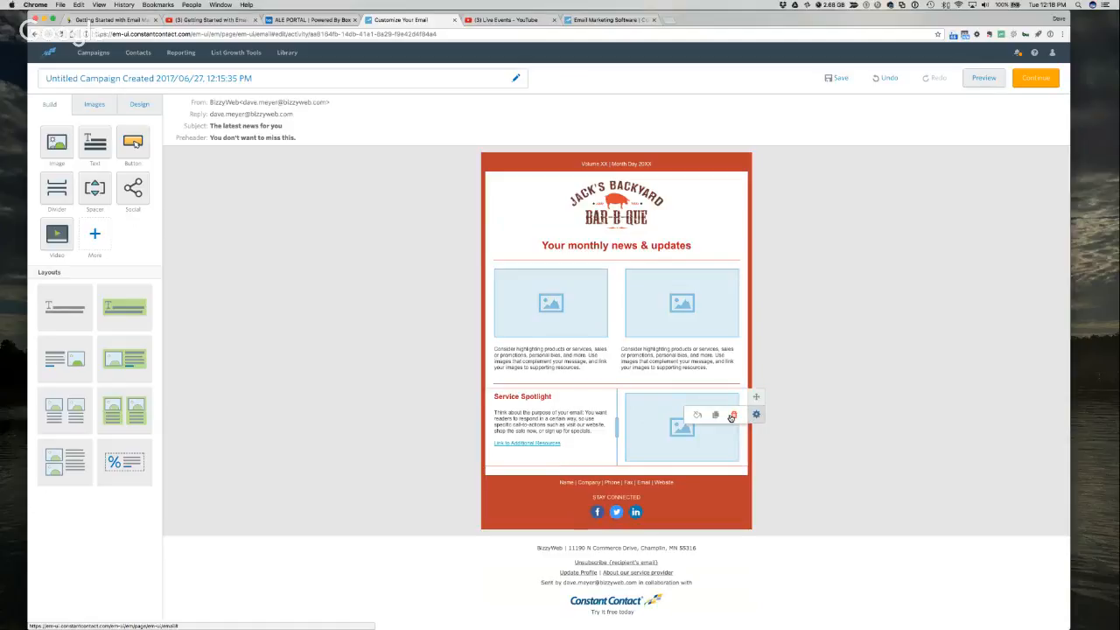
{"action": "left_click", "coordinate": [732, 417]}
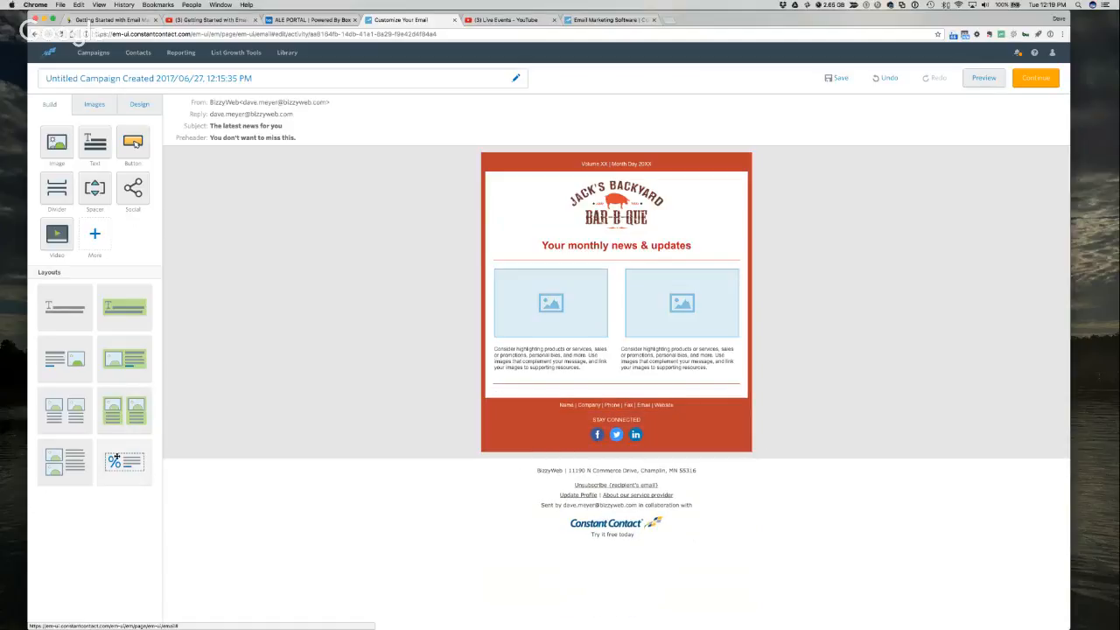
Add the coupon layout below the lower divider and a button under the text of each of the two columns
{"action": "left_click_drag", "start_coordinate": [114, 452], "coordinate": [528, 393]}
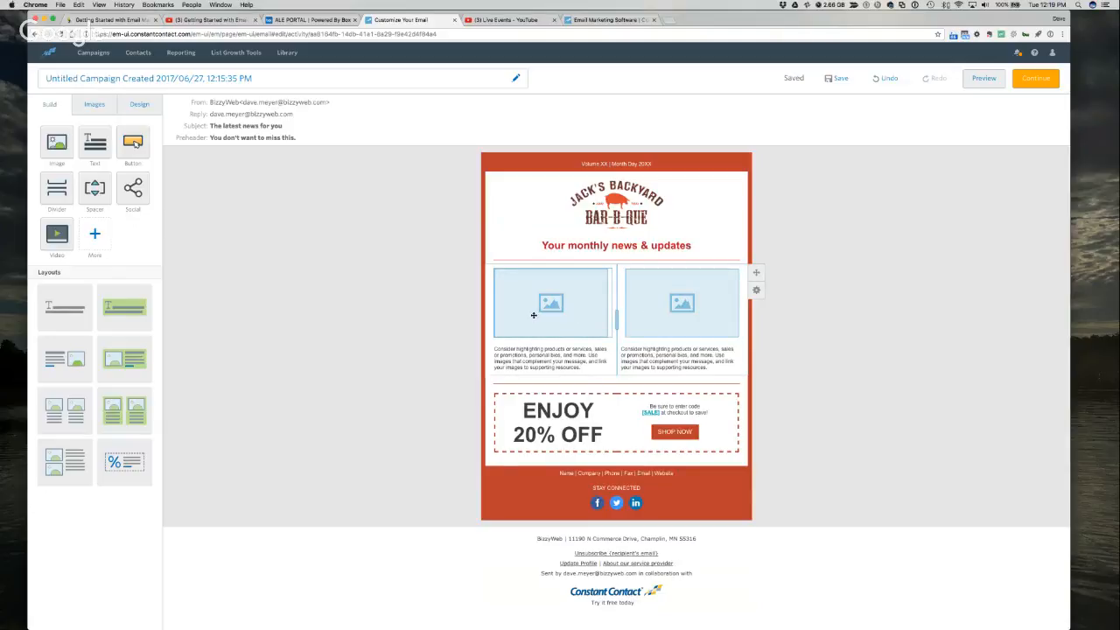
{"action": "left_click_drag", "start_coordinate": [135, 142], "coordinate": [542, 372]}
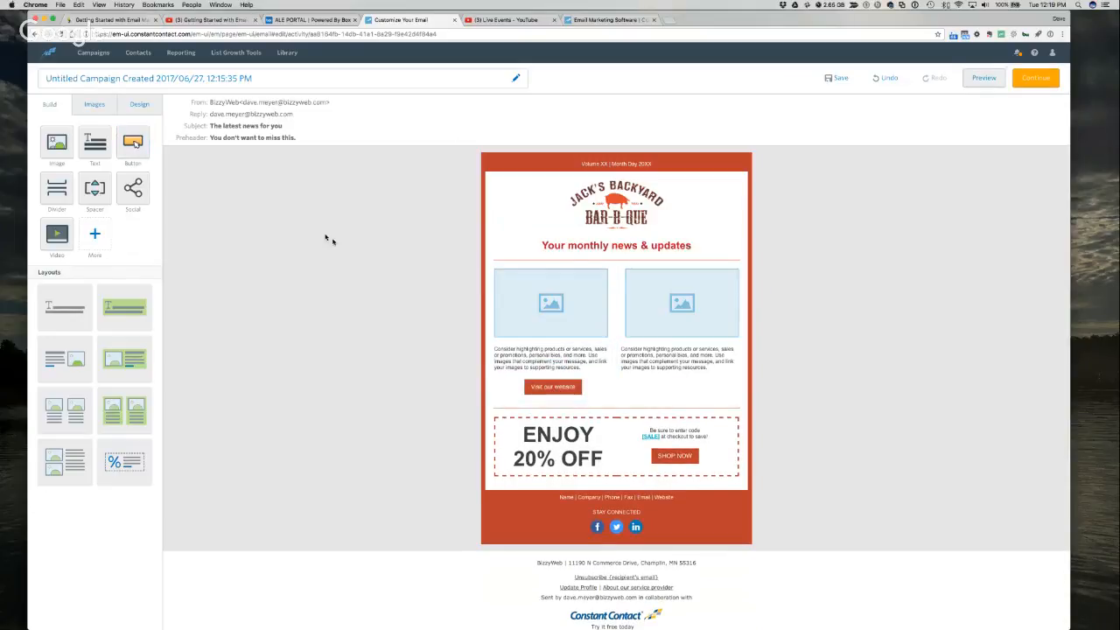
{"action": "left_click_drag", "start_coordinate": [134, 143], "coordinate": [673, 391]}
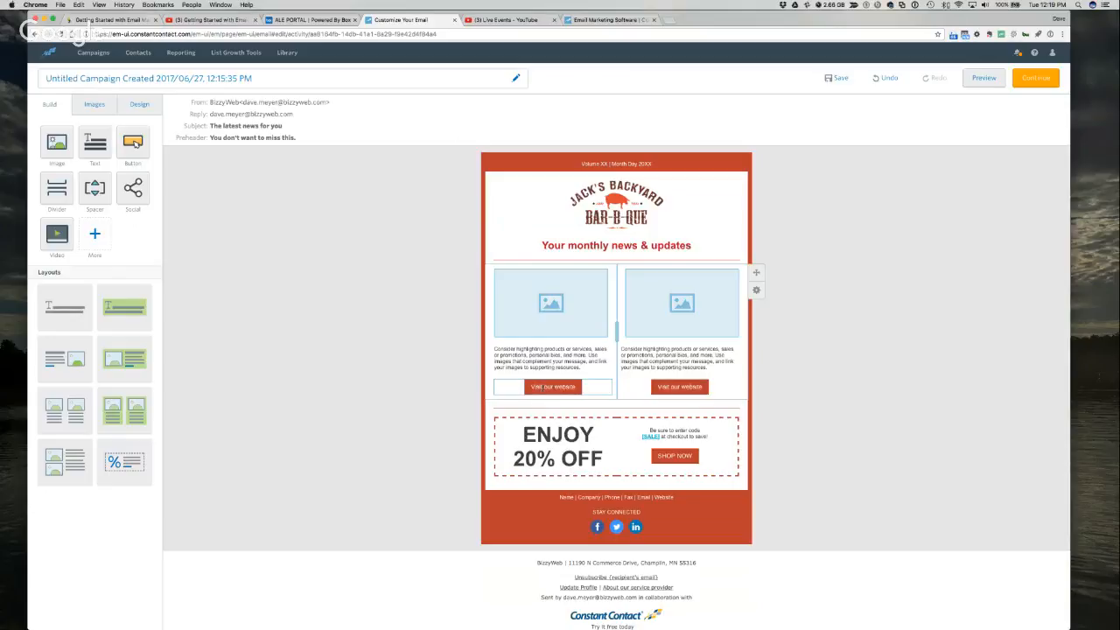
Change the first column's button text to "Download the Recipe"
{"action": "left_click", "coordinate": [542, 387]}
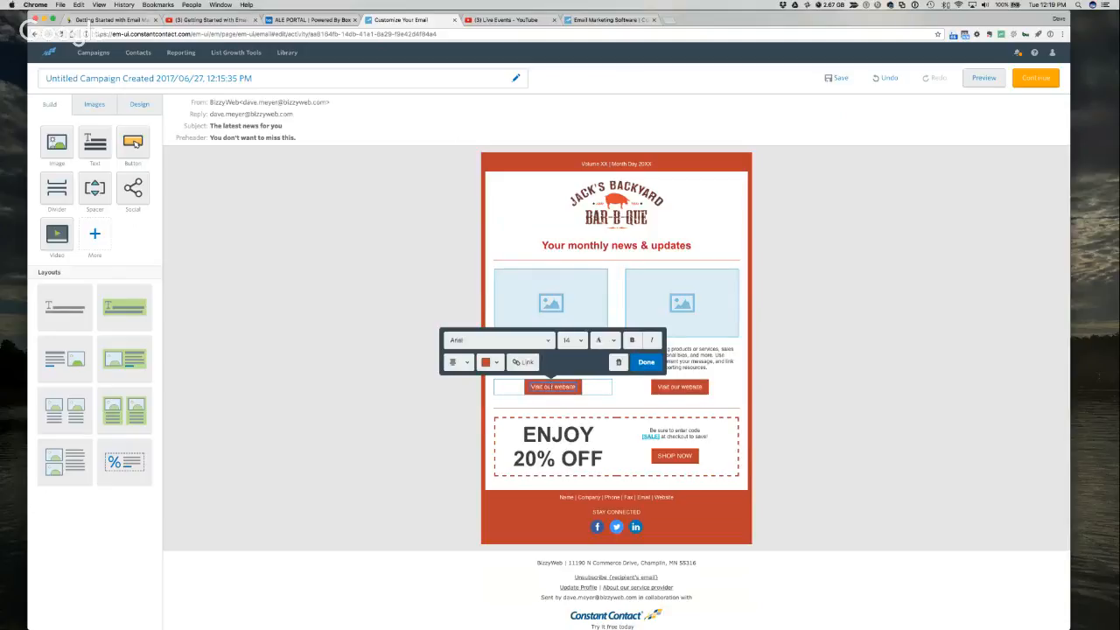
{"action": "triple_click", "coordinate": [549, 387]}
{"action": "type", "text": "Download ten"}
{"action": "key", "text": "BackSpace"}
{"action": "key", "text": "BackSpace"}
{"action": "key", "text": "BackSpace"}
{"action": "type", "text": "he Recipe"}
{"action": "key", "text": "Return"}
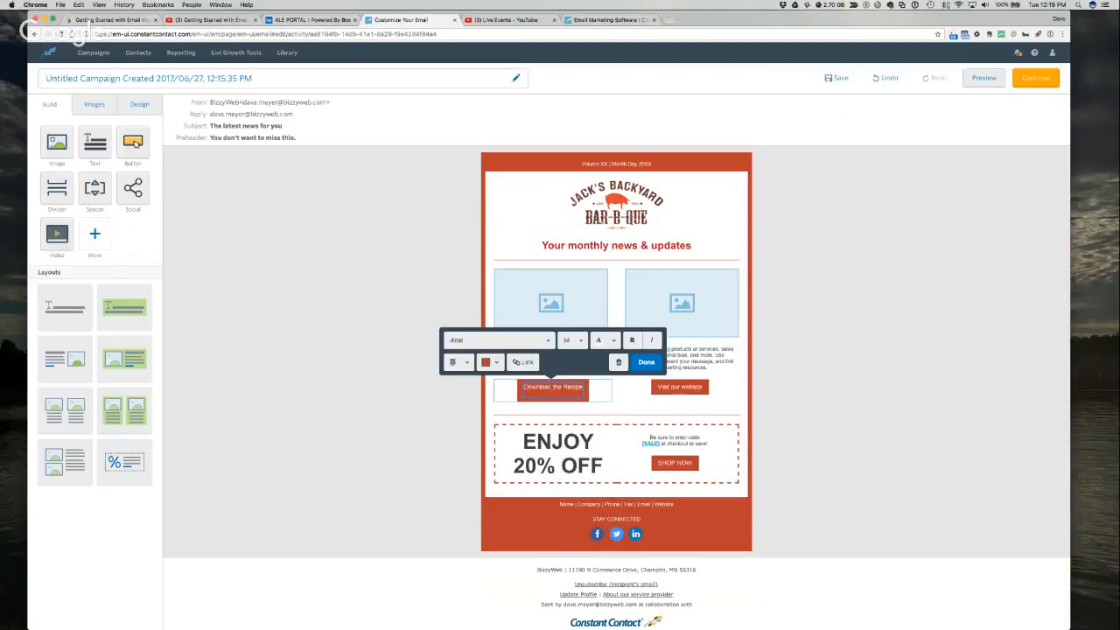
{"action": "key", "text": "BackSpace"}
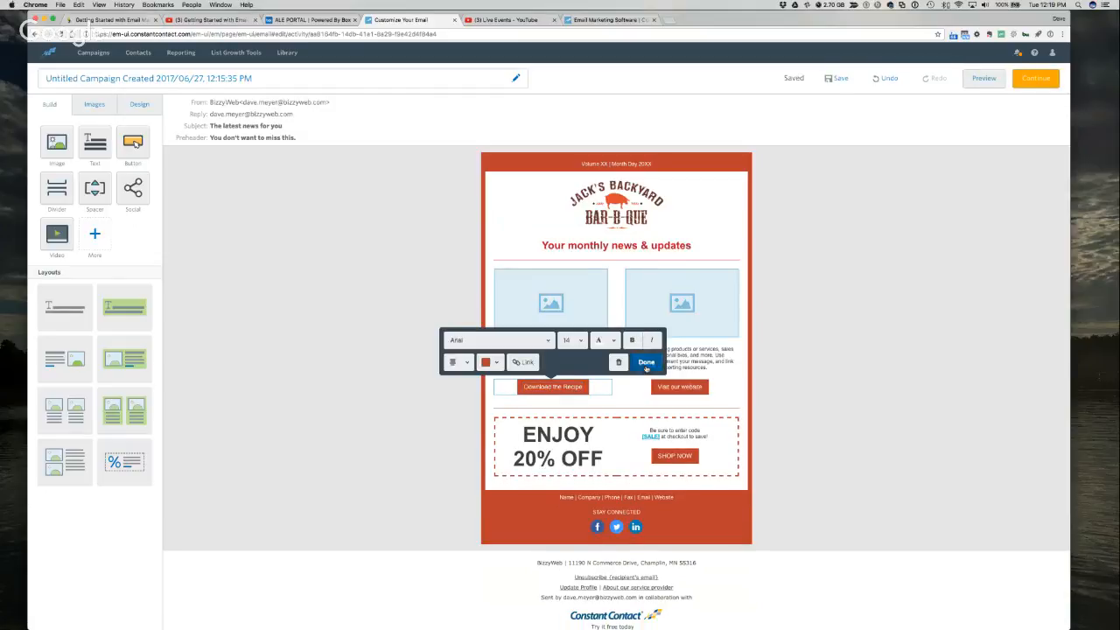
{"action": "left_click", "coordinate": [646, 362]}
{"action": "left_click", "coordinate": [564, 385]}
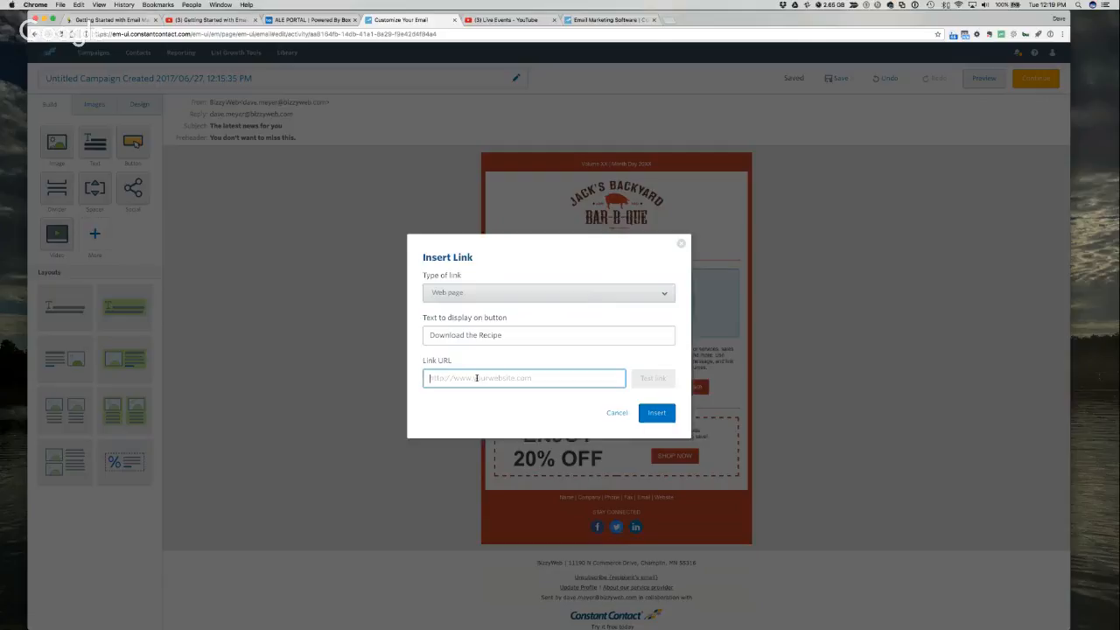
{"action": "type", "text": "http://"}
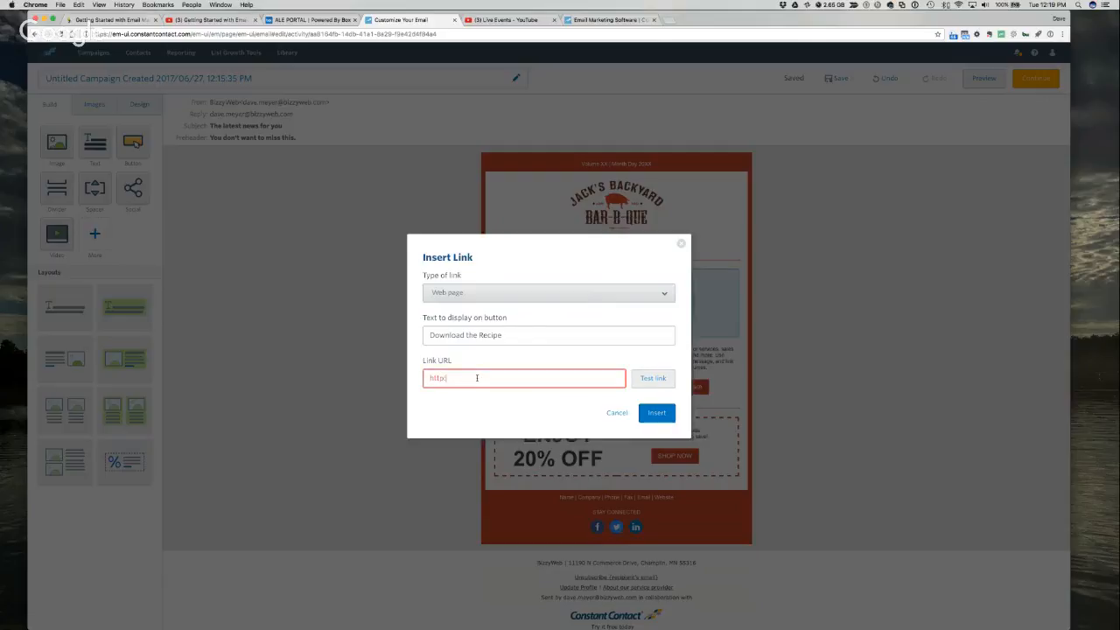
{"action": "type", "text": "bizzyweb.com/recipe"}
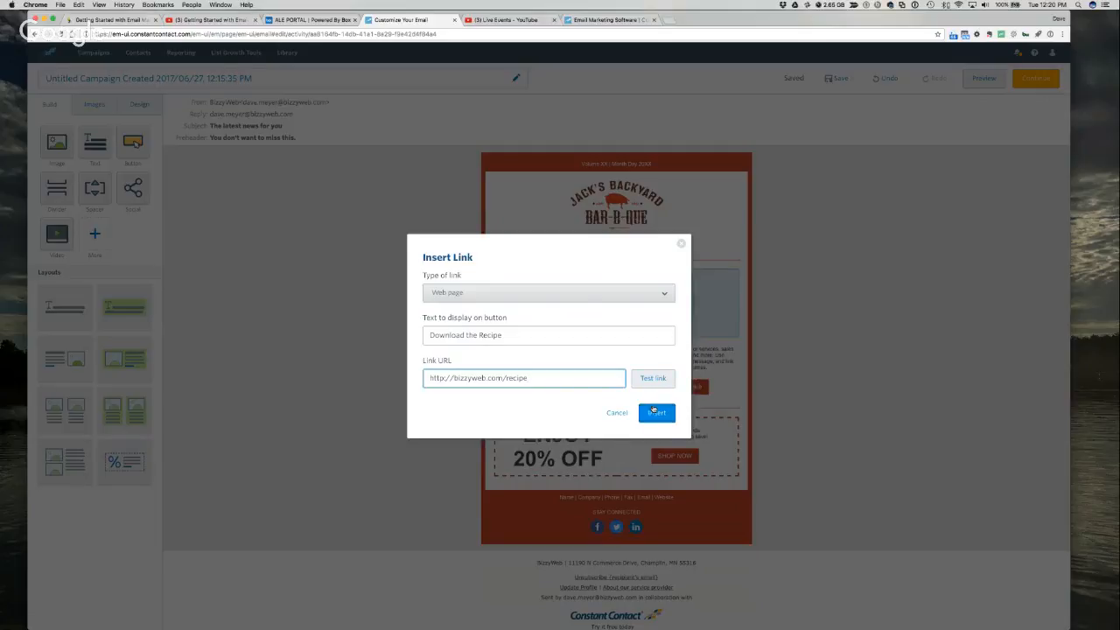
{"action": "left_click", "coordinate": [654, 410]}
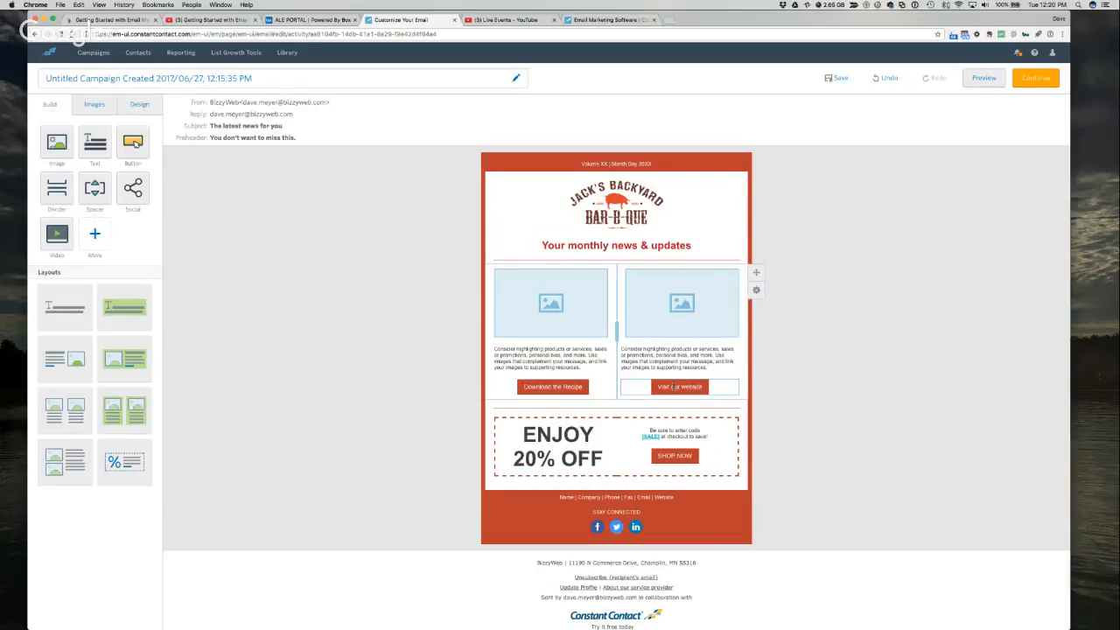
Change the second column's button text to "Register Today"
{"action": "left_click", "coordinate": [672, 385]}
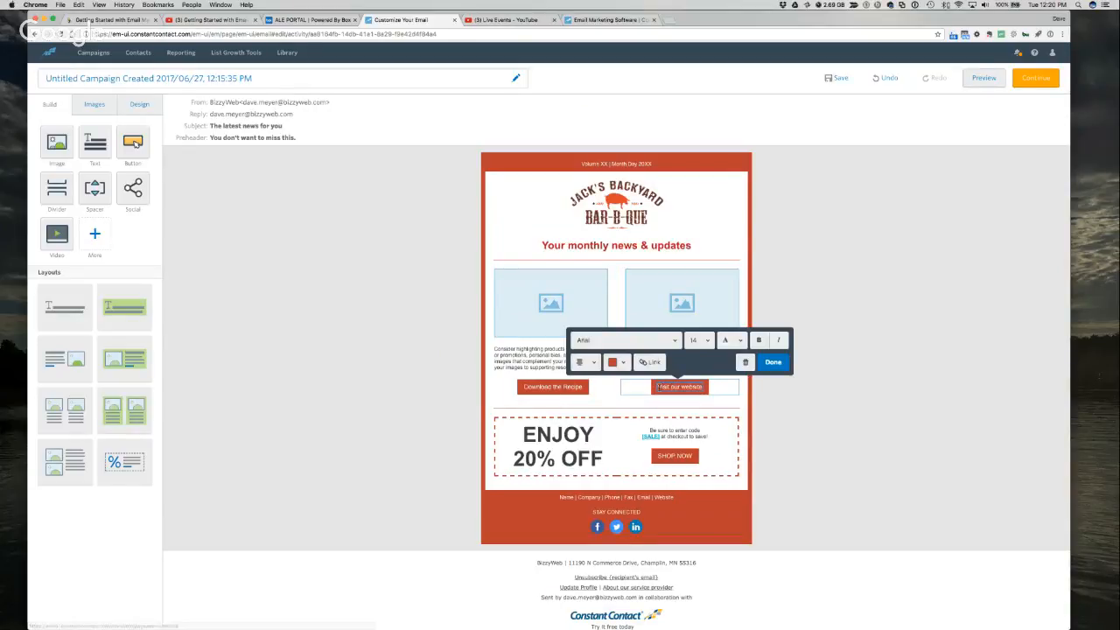
{"action": "left_click_drag", "start_coordinate": [658, 386], "coordinate": [705, 386]}
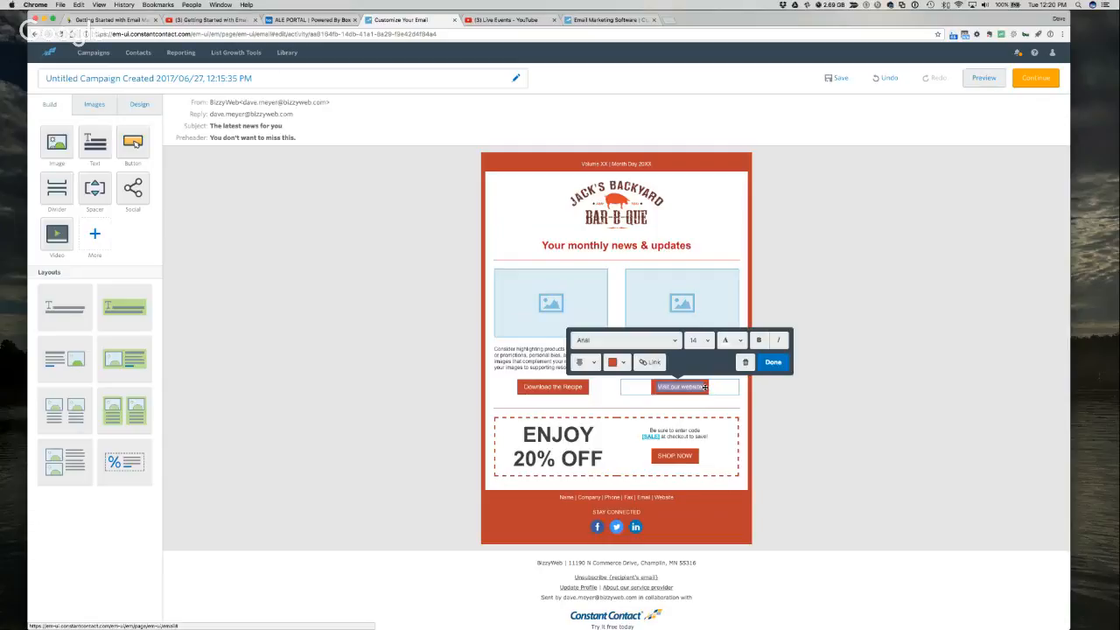
{"action": "type", "text": "Regi"}
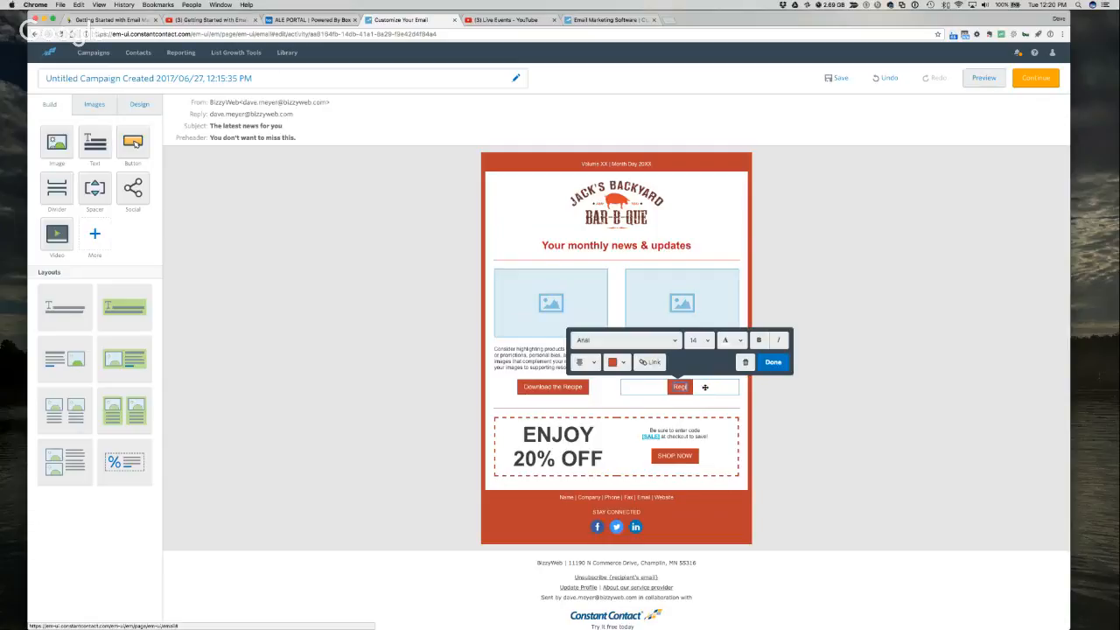
{"action": "type", "text": "ster Today"}
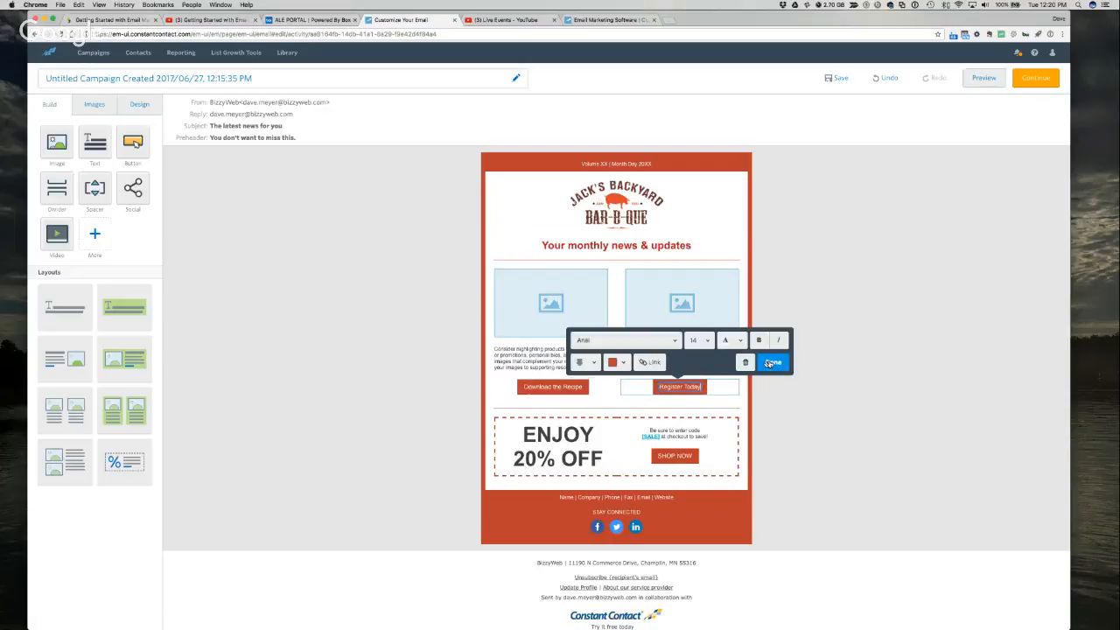
{"action": "left_click", "coordinate": [657, 362]}
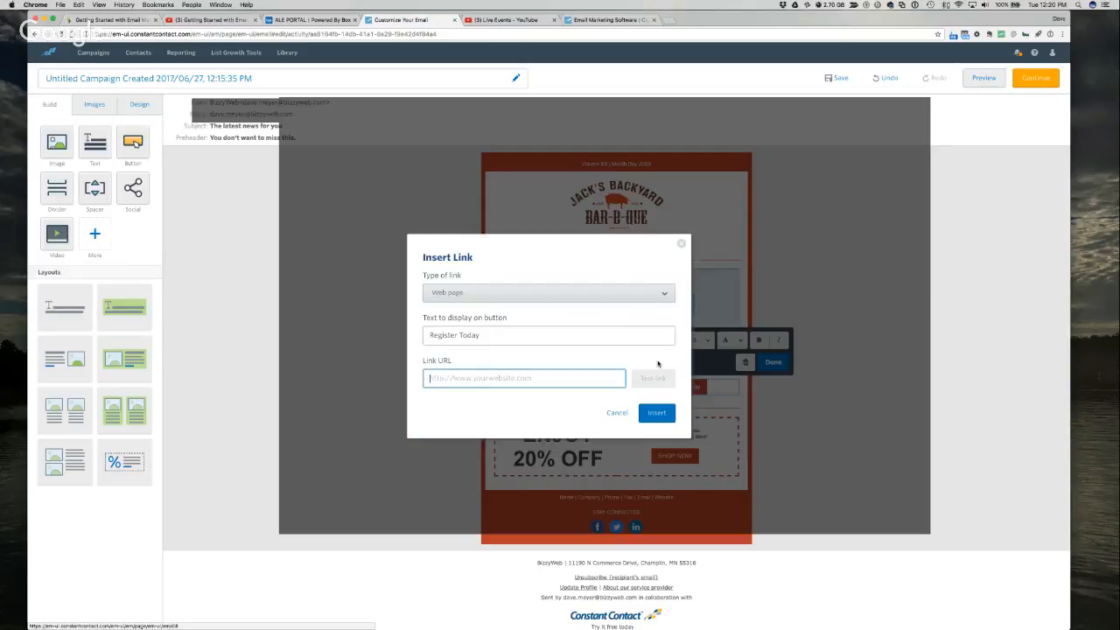
{"action": "left_click", "coordinate": [533, 377]}
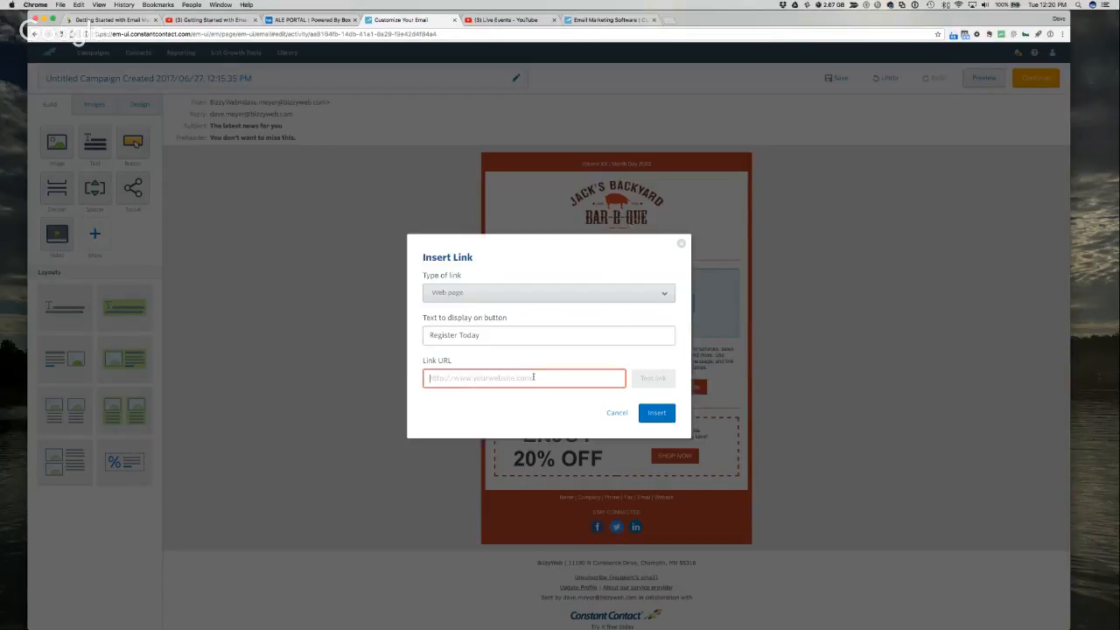
{"action": "type", "text": "http://bizzyweb.com/"}
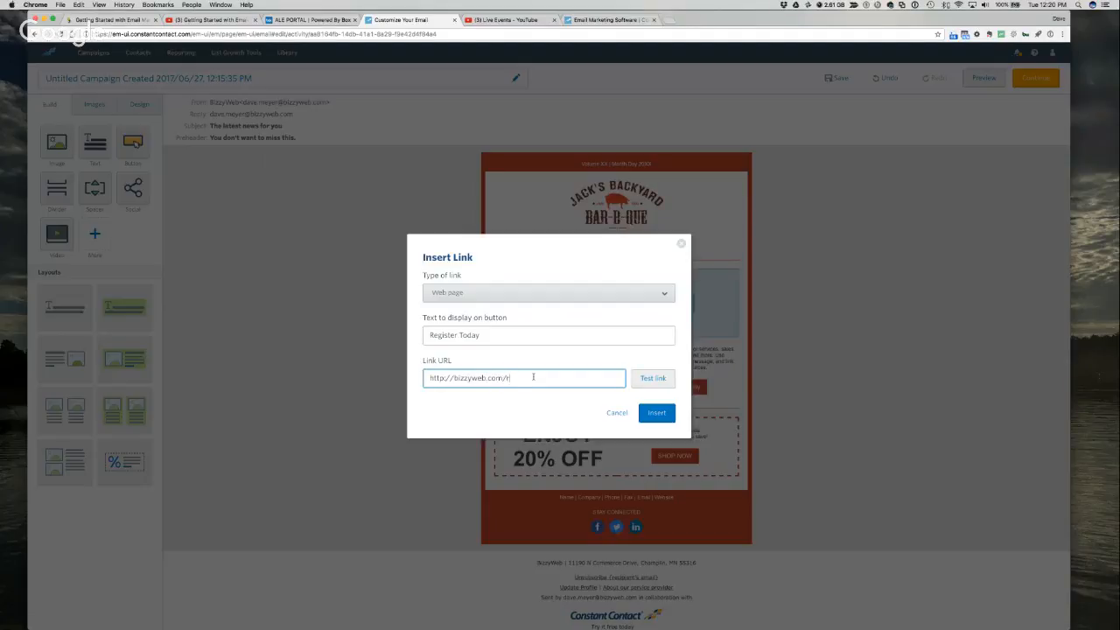
{"action": "type", "text": "register"}
{"action": "left_click", "coordinate": [650, 415]}
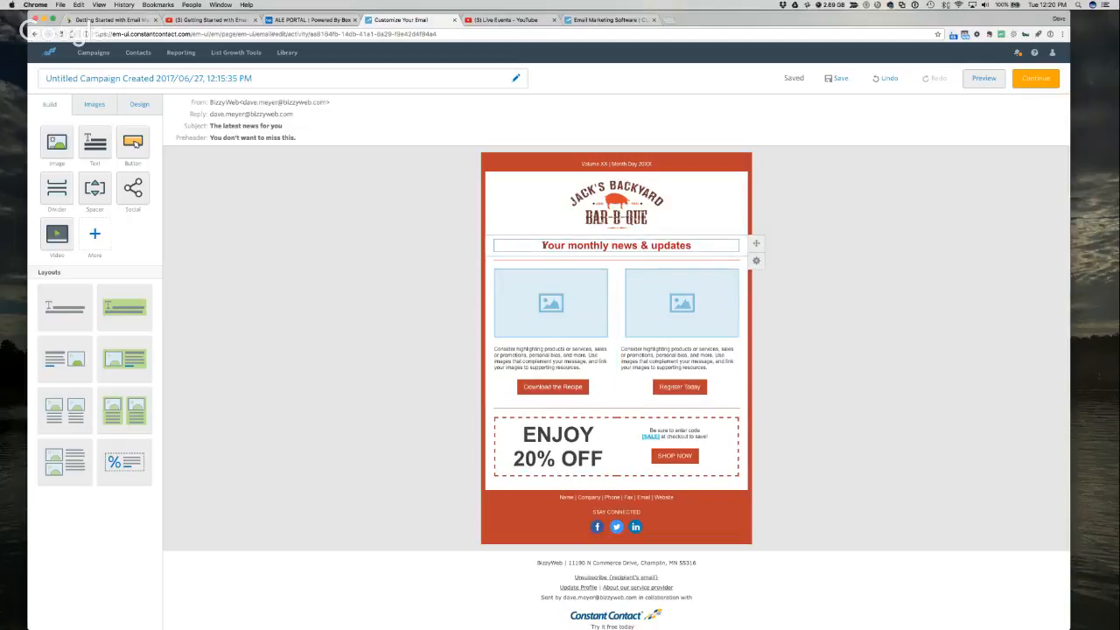
Replace the newsletter headline below the logo with "Can You Conquer the Cook Off Contest?"
{"action": "left_click_drag", "start_coordinate": [543, 245], "coordinate": [692, 248]}
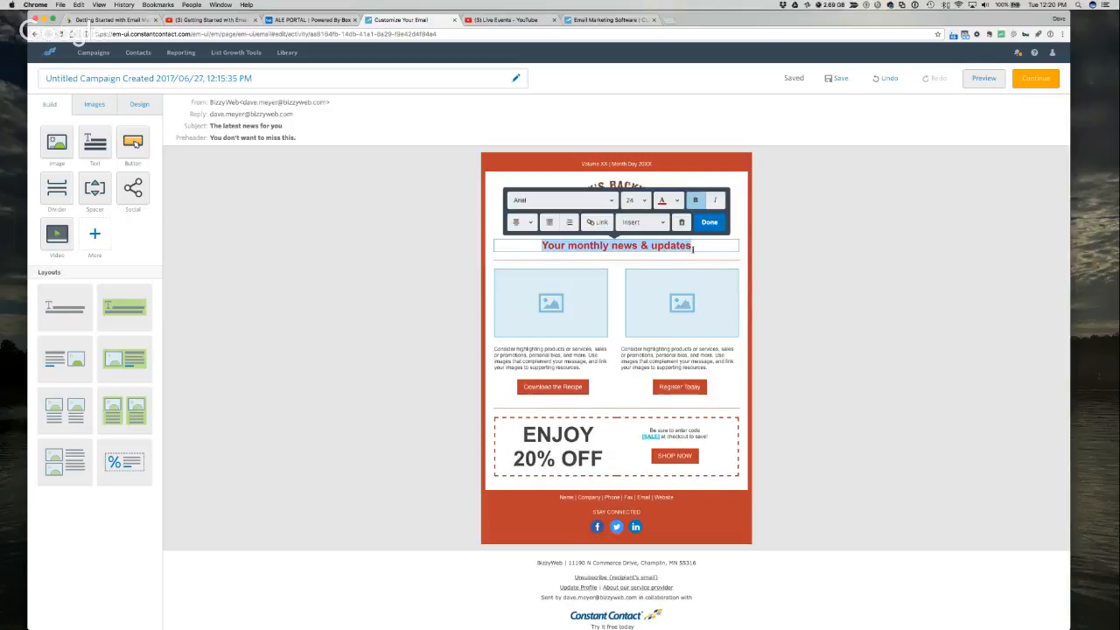
{"action": "type", "text": "Can You Conquer"}
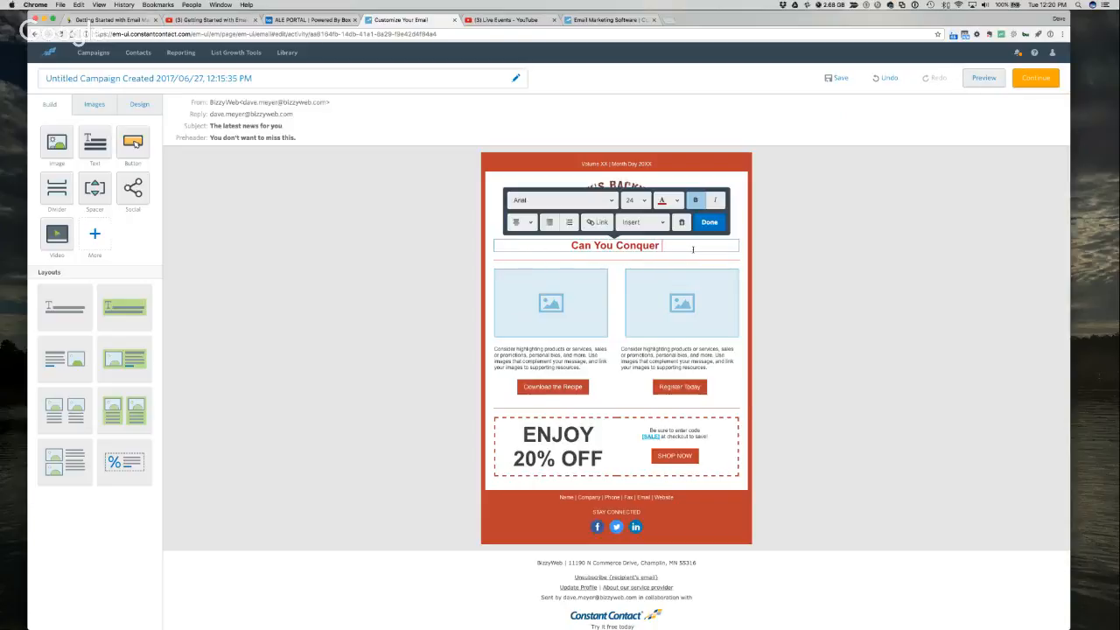
{"action": "type", "text": " the Cook O"}
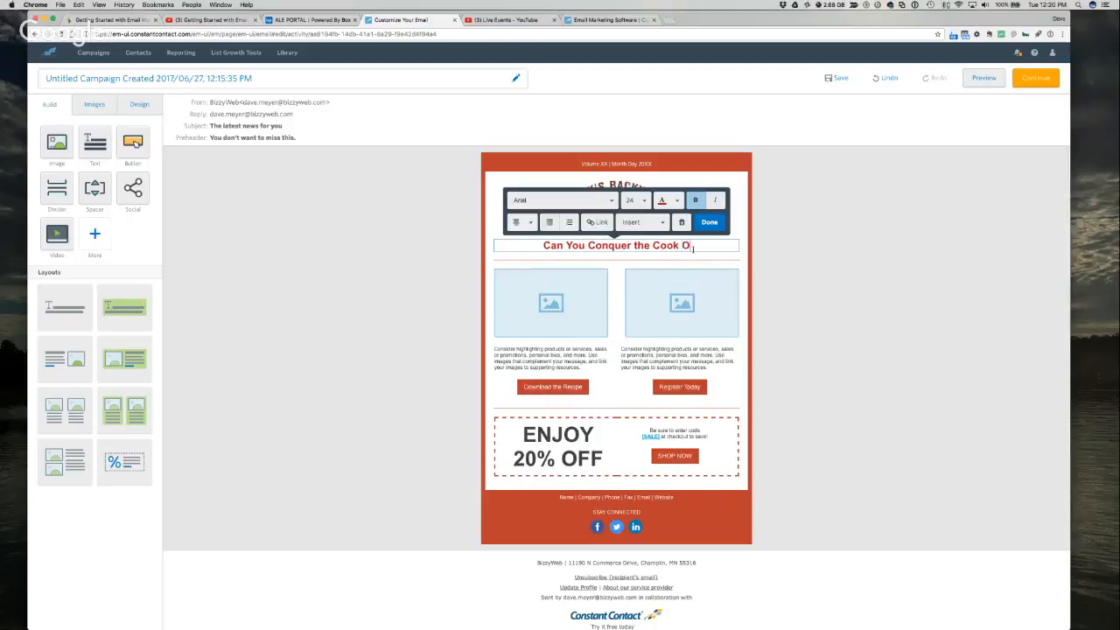
{"action": "type", "text": "ff Contest?"}
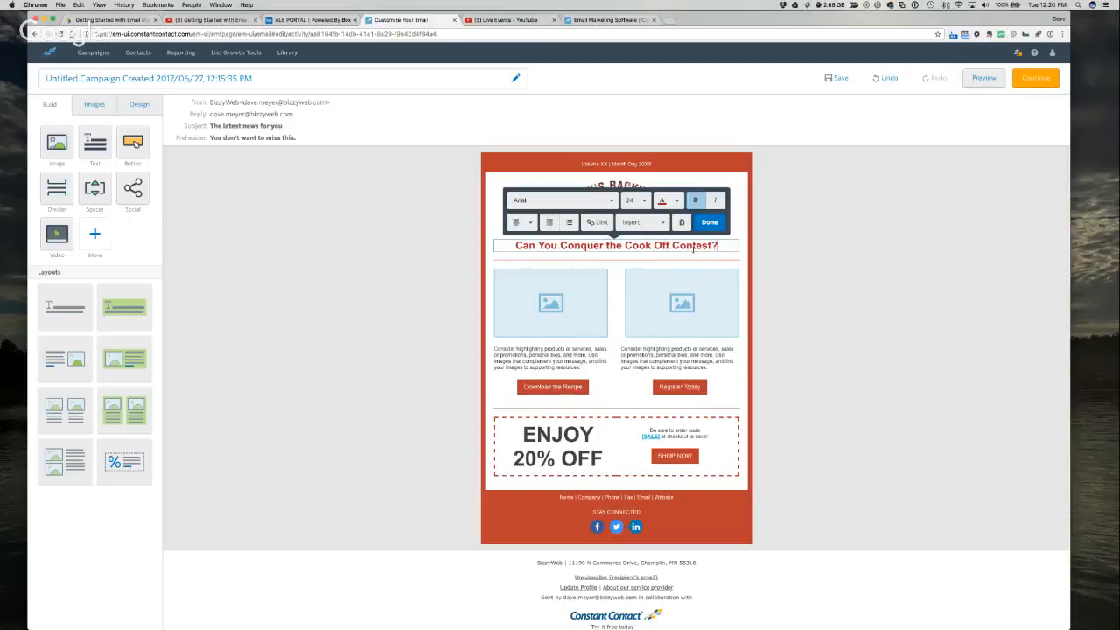
Fill the first column's image placeholder with the Left Hand GIF of meat on the grill from the library
{"action": "left_click", "coordinate": [564, 308]}
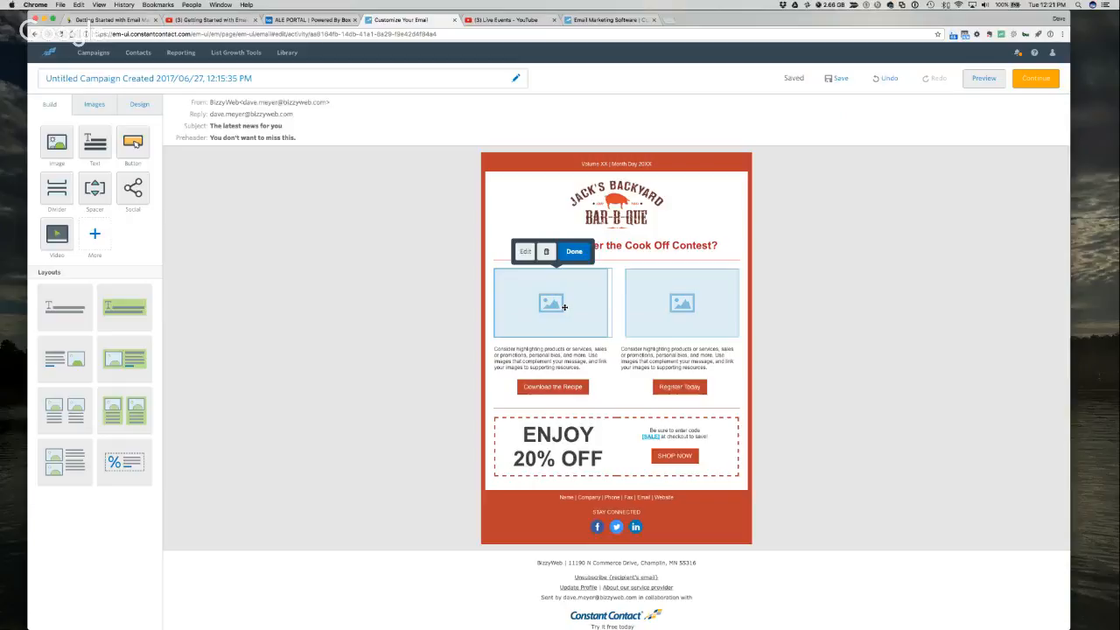
{"action": "left_click", "coordinate": [525, 252]}
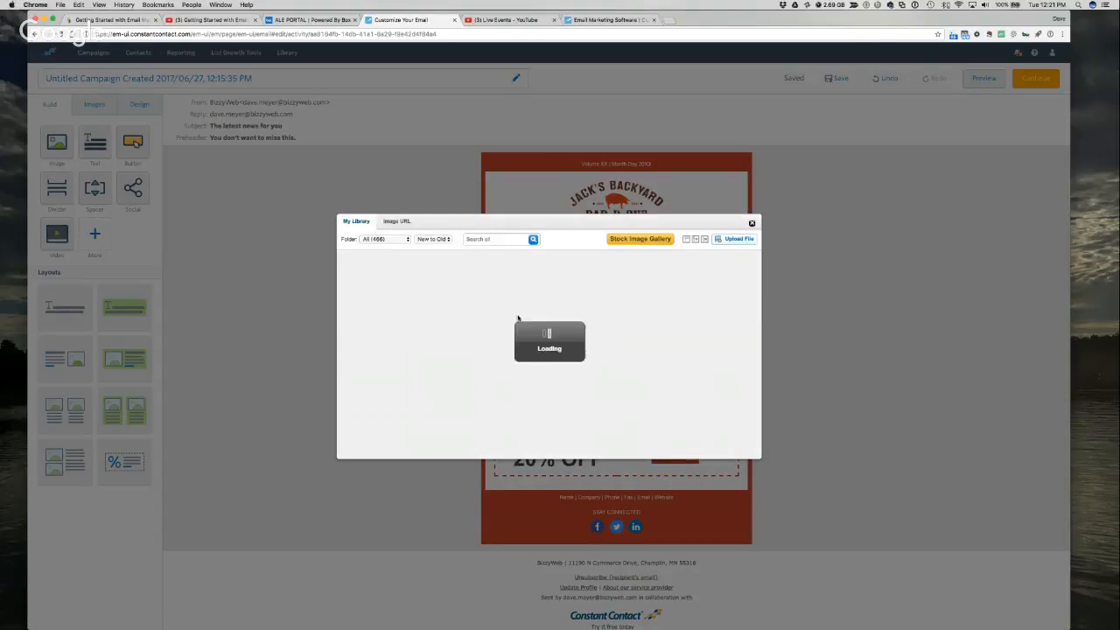
{"action": "mouse_move", "coordinate": [515, 317]}
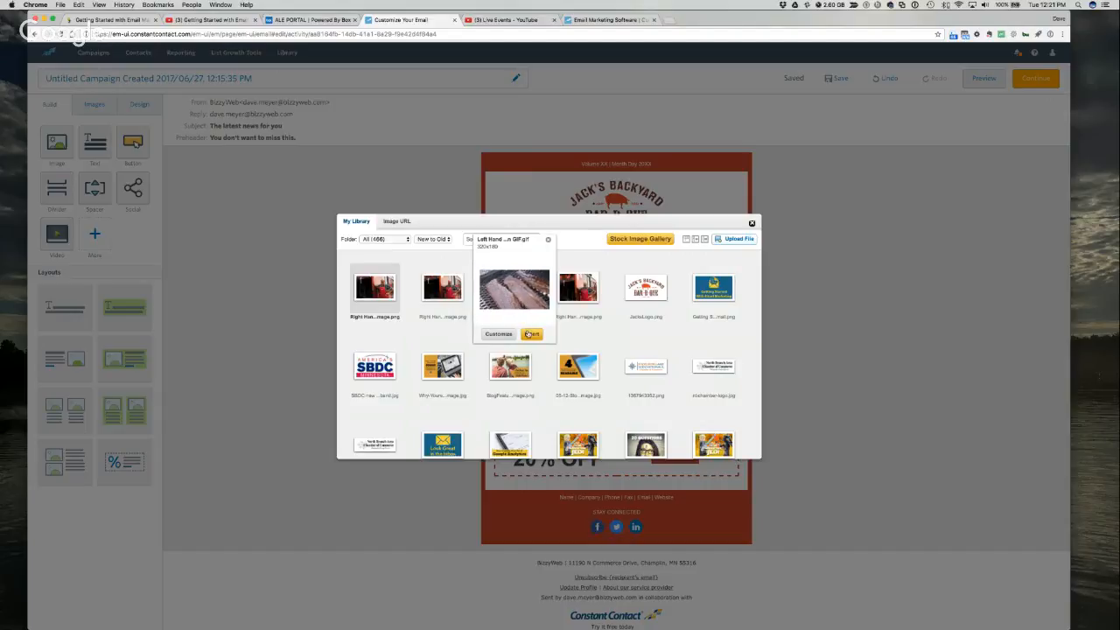
{"action": "left_click", "coordinate": [529, 333]}
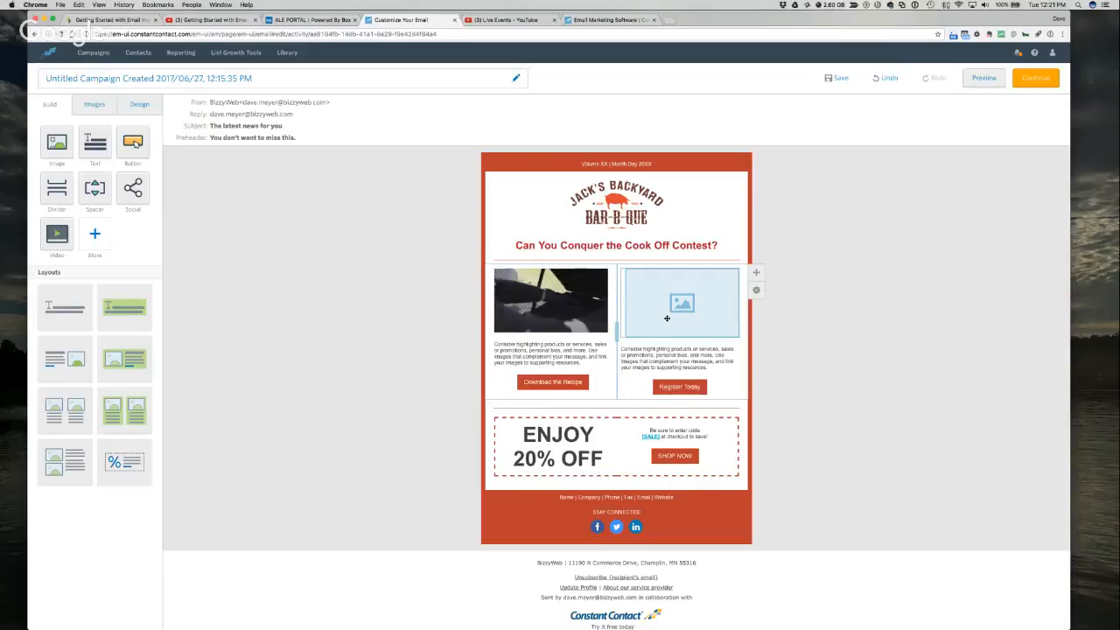
Choose Right Hand Column Still Image.png from the library for the second column's image placeholder and open it in the photo editor
{"action": "left_click", "coordinate": [667, 317]}
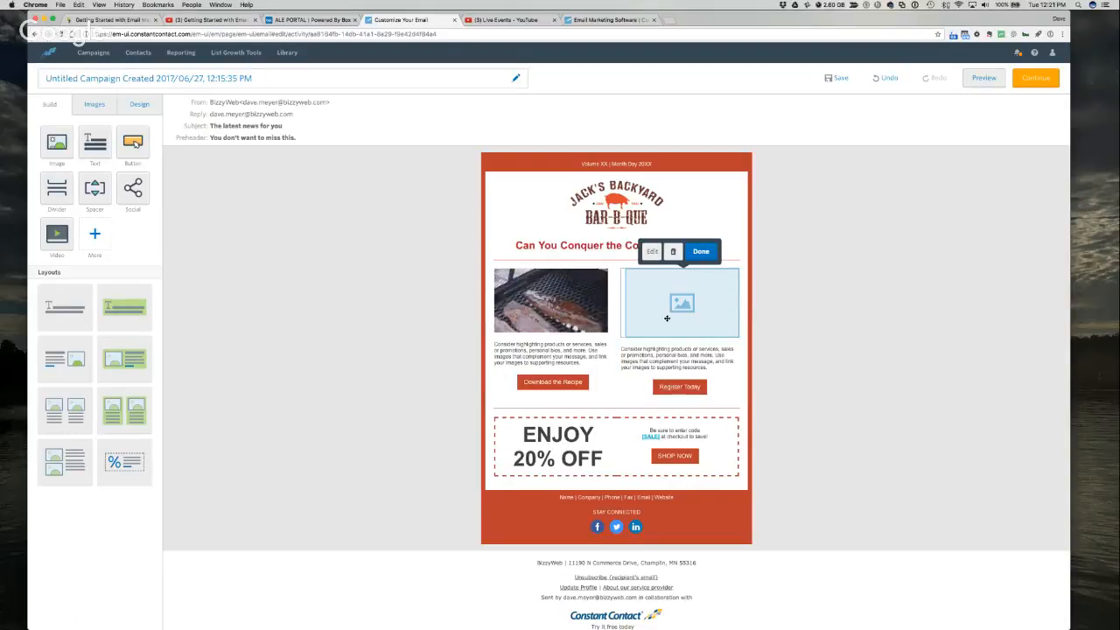
{"action": "left_click", "coordinate": [656, 261]}
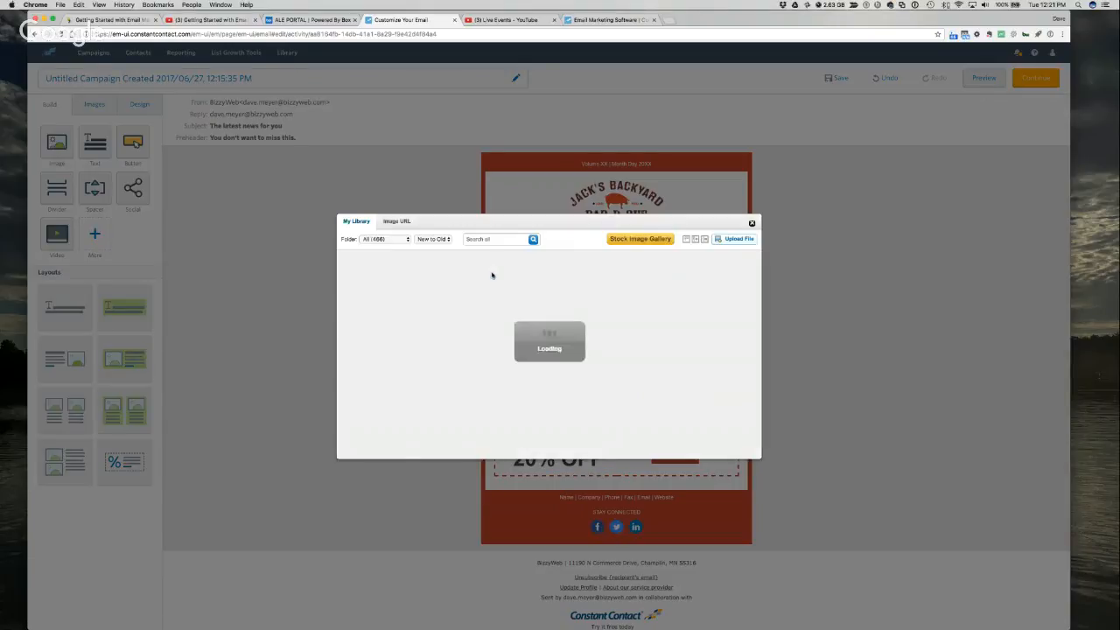
{"action": "mouse_move", "coordinate": [382, 286]}
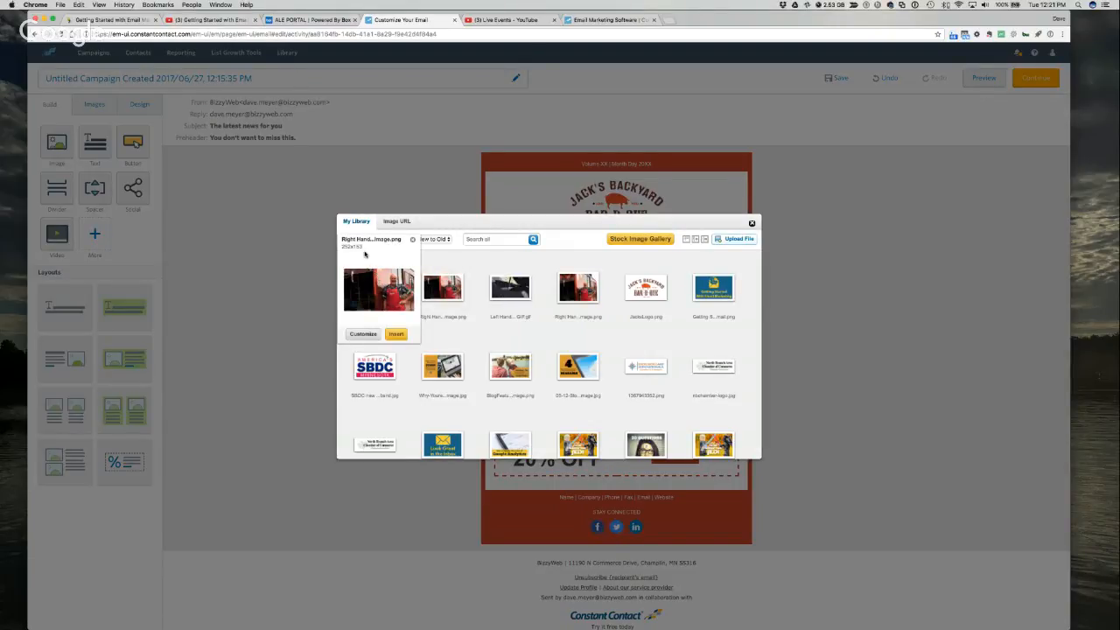
{"action": "mouse_move", "coordinate": [443, 296]}
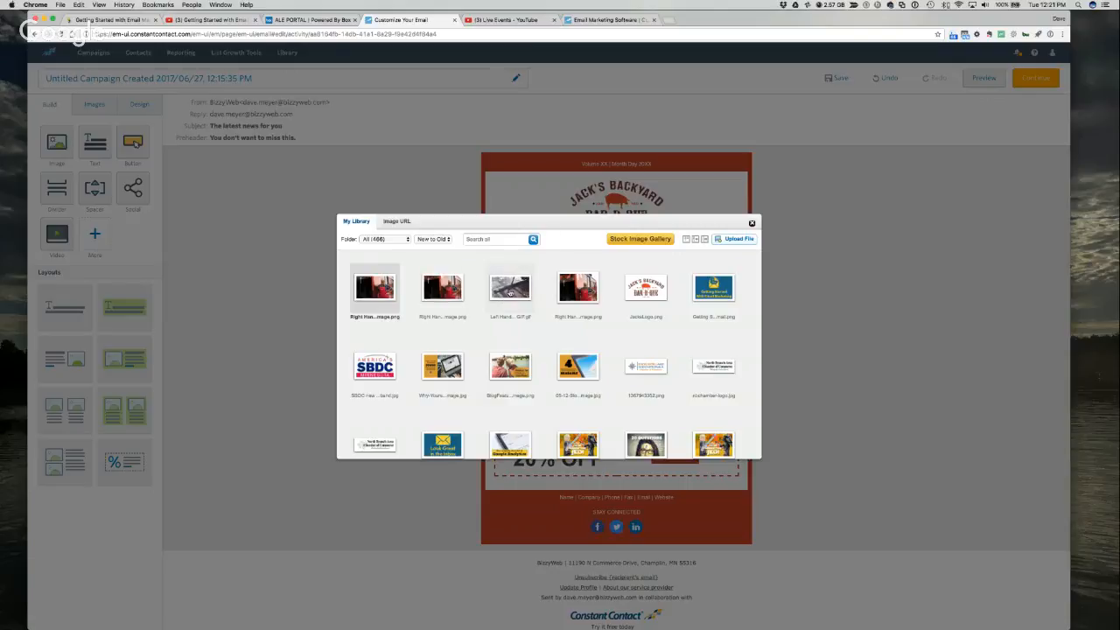
{"action": "mouse_move", "coordinate": [510, 294]}
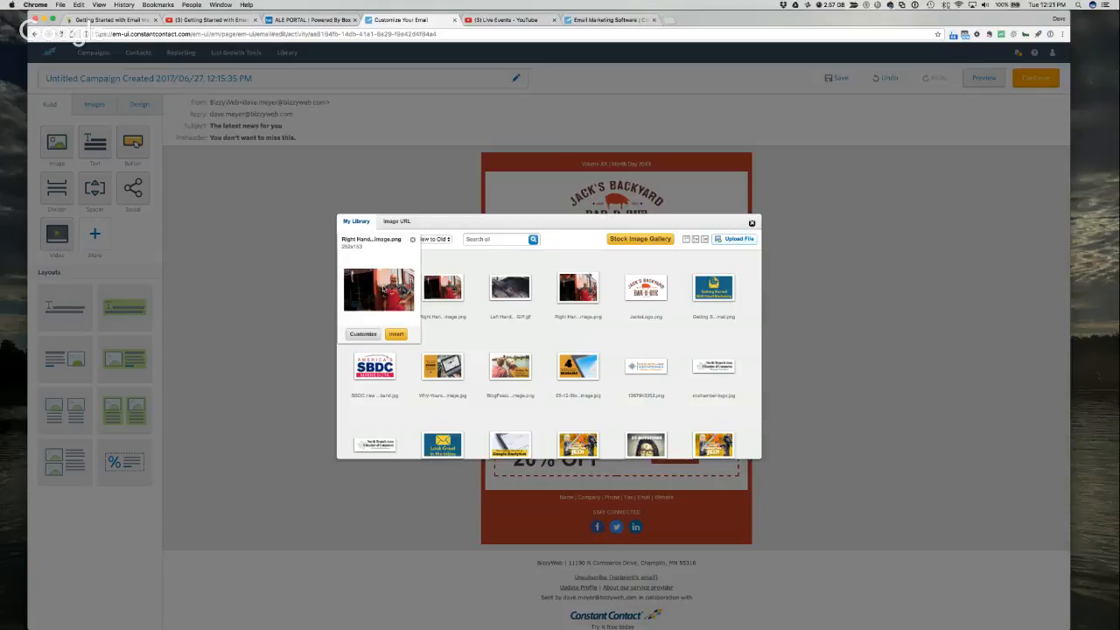
{"action": "left_click", "coordinate": [363, 334]}
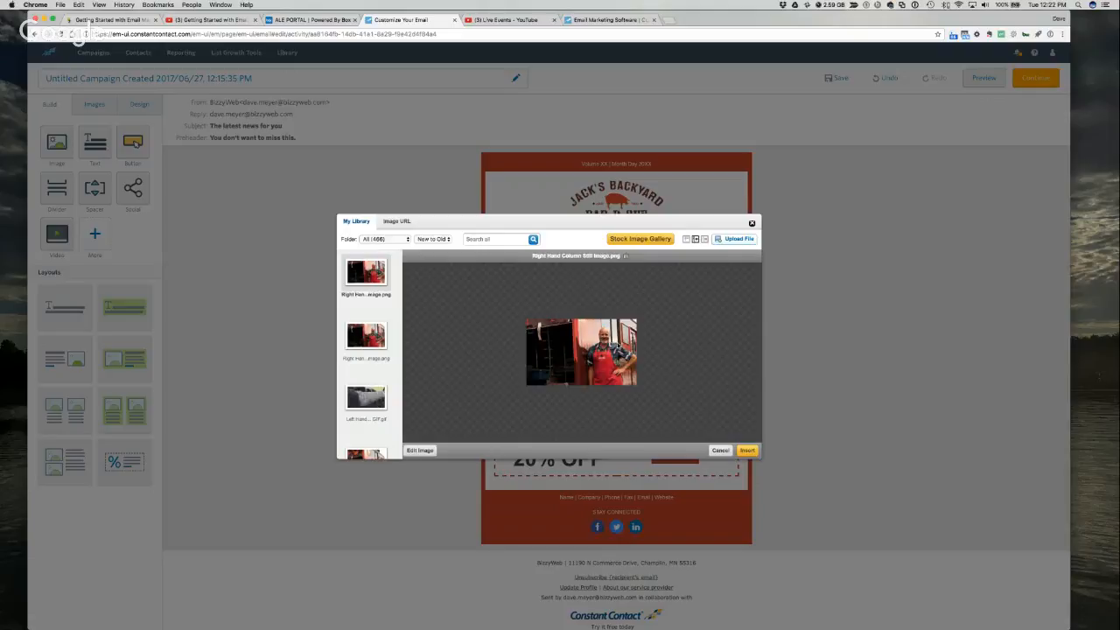
{"action": "left_click", "coordinate": [419, 451]}
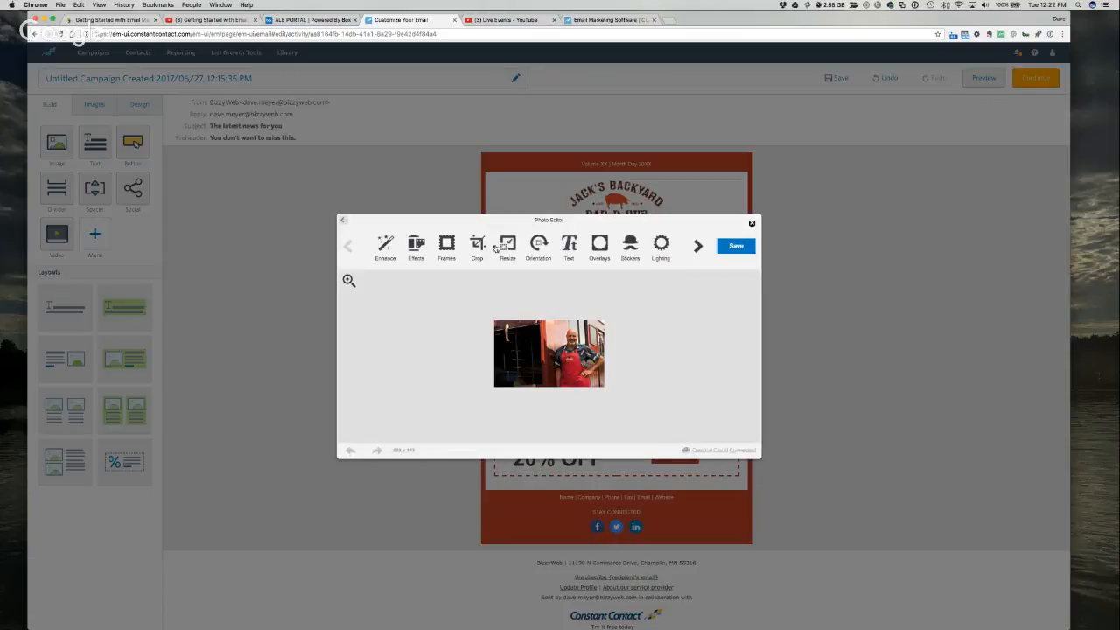
Resize the photo proportionally to 296 by 180 pixels and start the Crop tool
{"action": "left_click", "coordinate": [506, 243]}
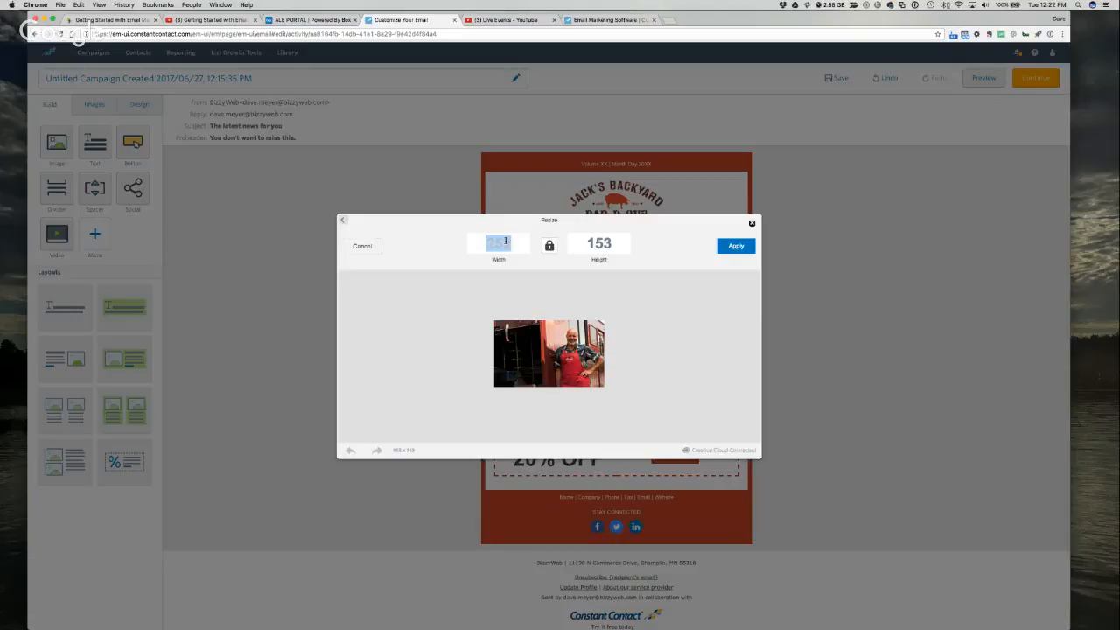
{"action": "type", "text": "360"}
{"action": "left_click", "coordinate": [597, 244]}
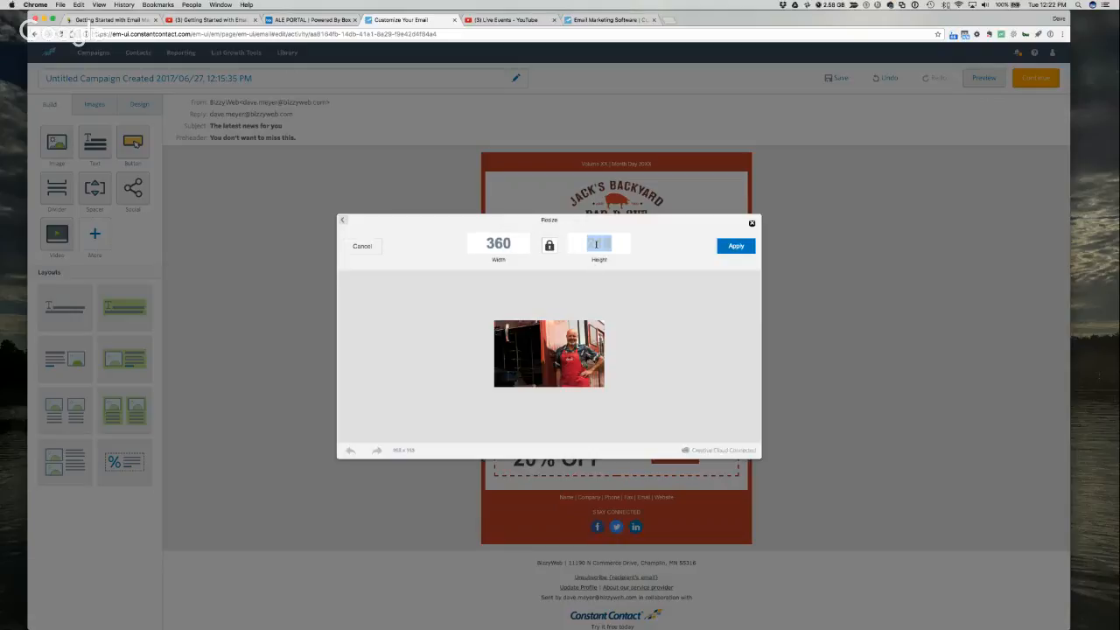
{"action": "type", "text": "180"}
{"action": "left_click", "coordinate": [549, 245]}
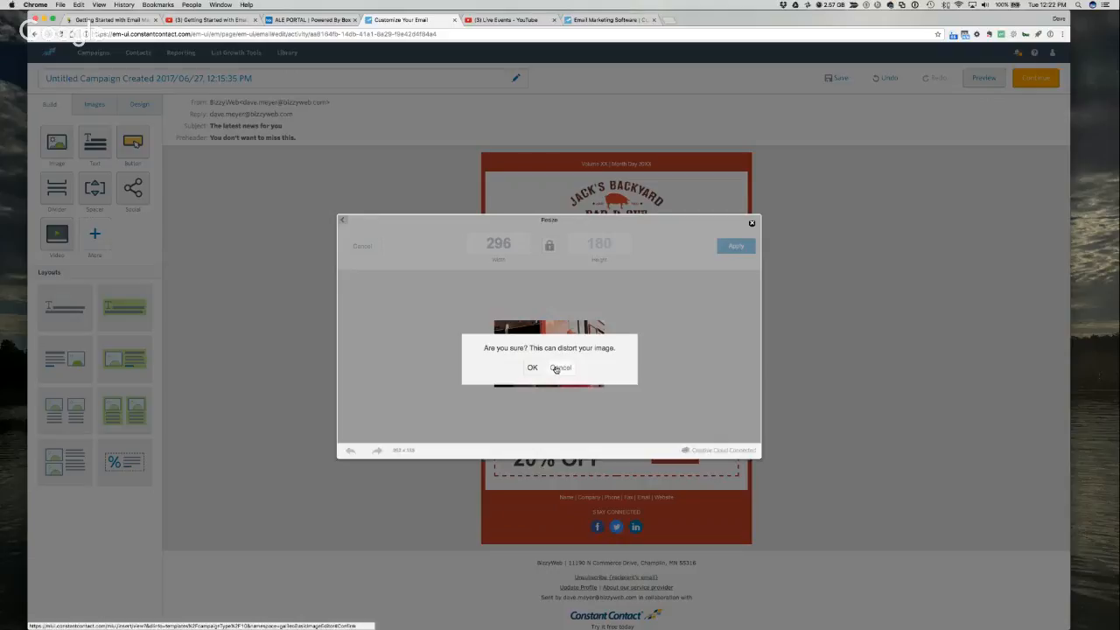
{"action": "left_click", "coordinate": [555, 368]}
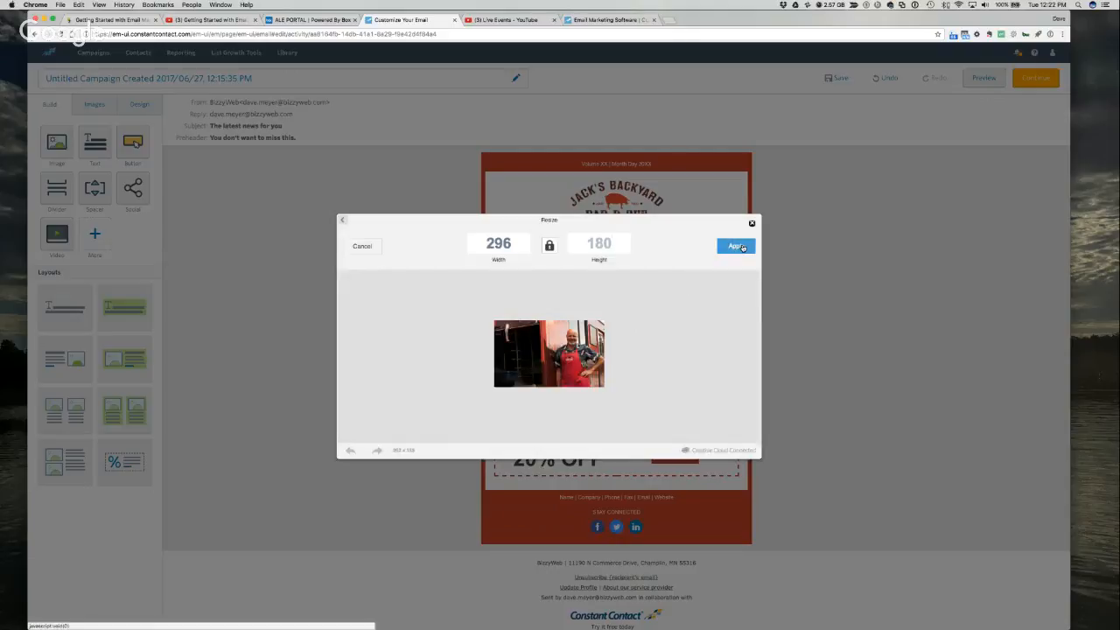
{"action": "left_click", "coordinate": [734, 247]}
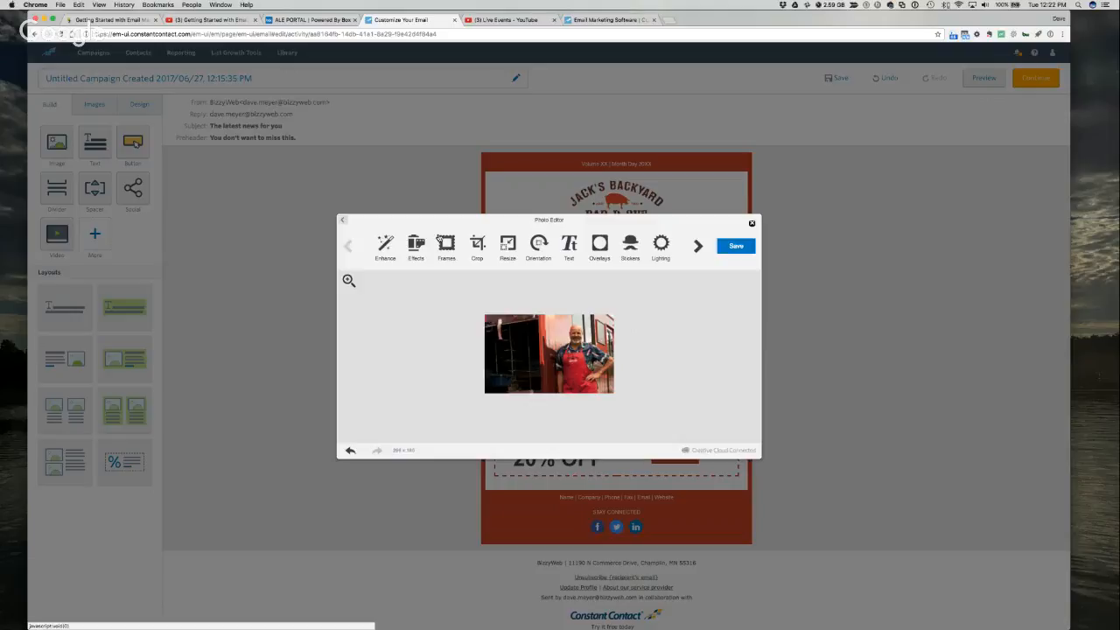
{"action": "left_click", "coordinate": [477, 244]}
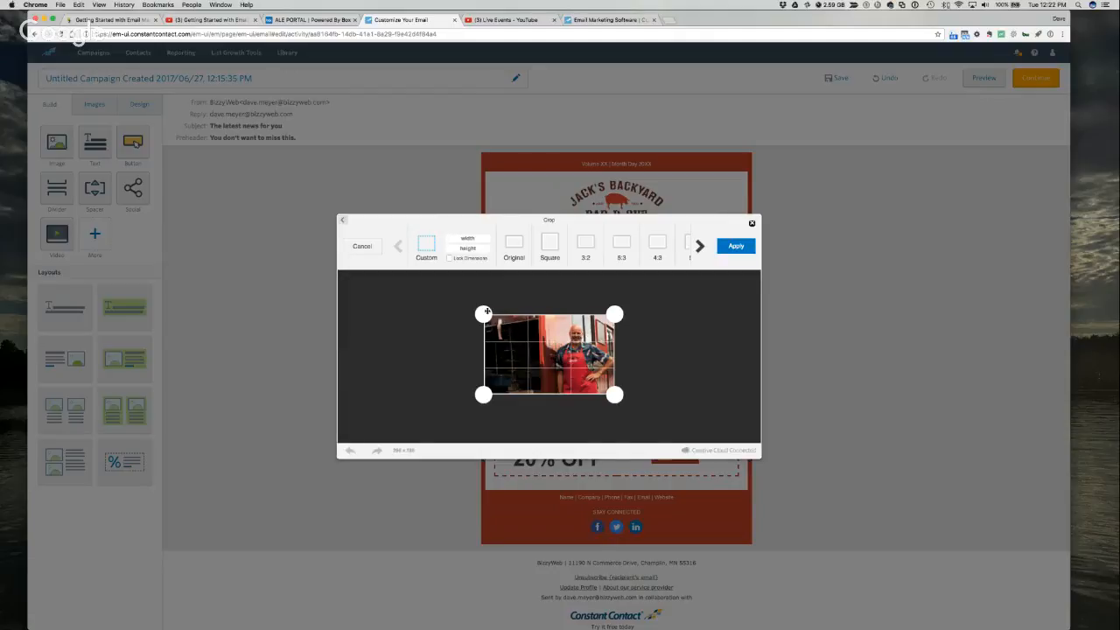
Try to set the photo's crop area numerically with locked dimensions, using the values 360 and 180
{"action": "left_click_drag", "start_coordinate": [486, 313], "coordinate": [494, 312]}
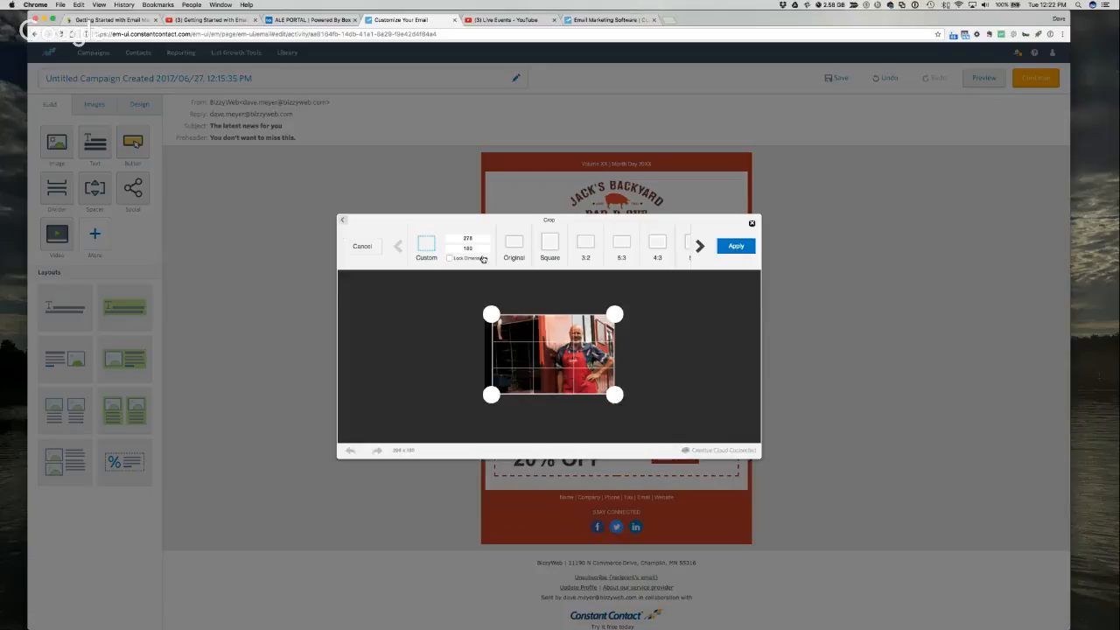
{"action": "left_click_drag", "start_coordinate": [475, 238], "coordinate": [460, 237]}
{"action": "type", "text": "360"}
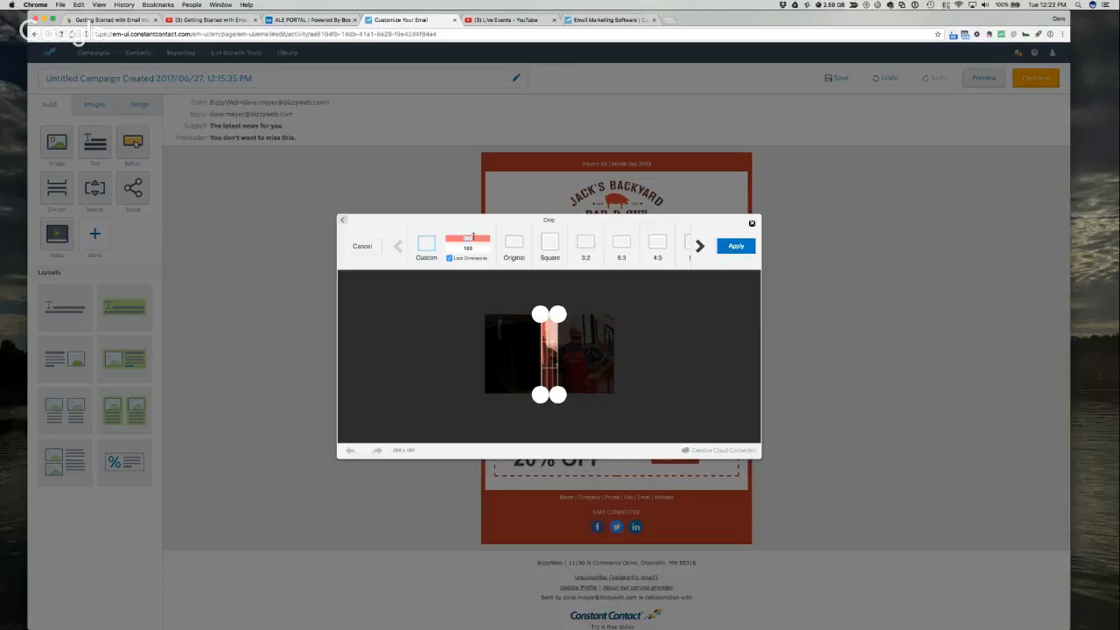
{"action": "type", "text": "180"}
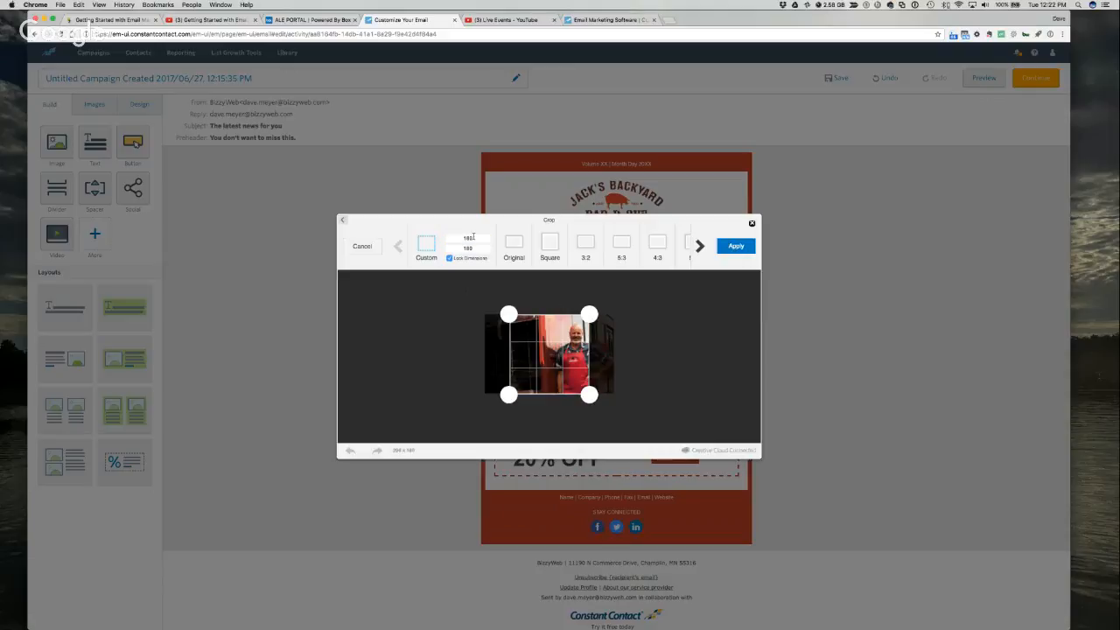
{"action": "left_click", "coordinate": [471, 249]}
{"action": "type", "text": "360"}
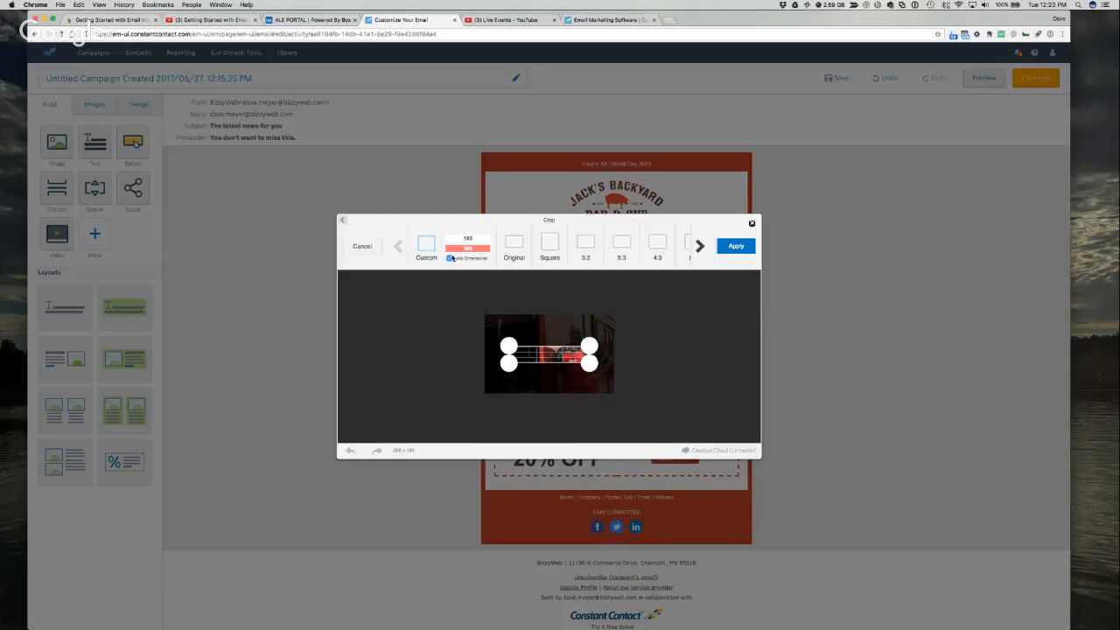
{"action": "left_click", "coordinate": [450, 258]}
Crop the photo freehand to about 255 pixels wide at full height, save it and insert it in the second column
{"action": "left_click_drag", "start_coordinate": [514, 344], "coordinate": [505, 313]}
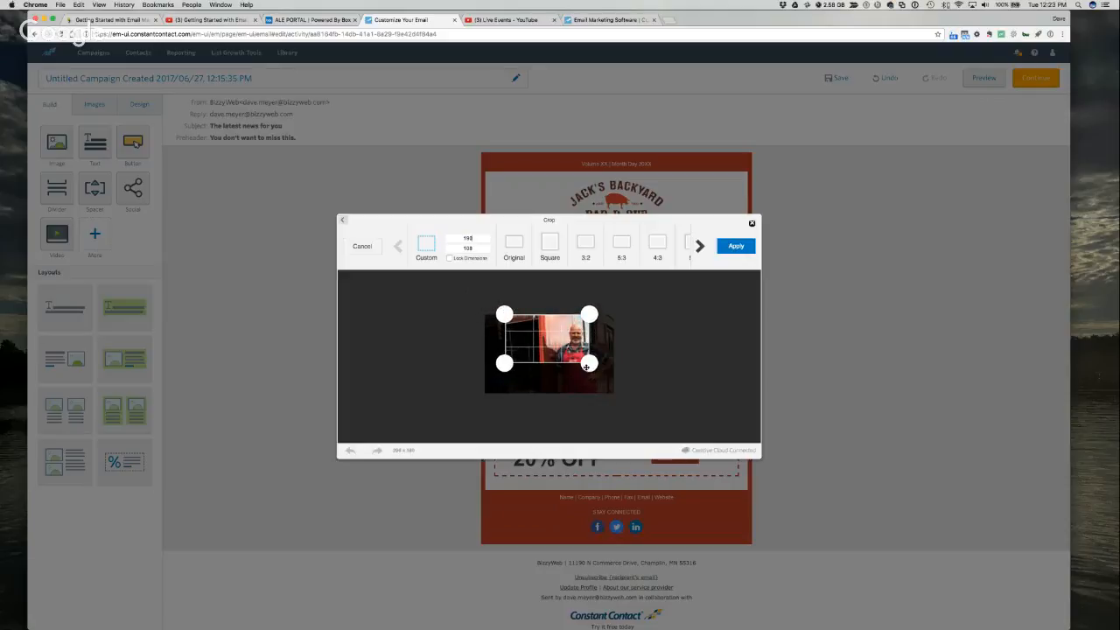
{"action": "left_click_drag", "start_coordinate": [585, 368], "coordinate": [606, 399]}
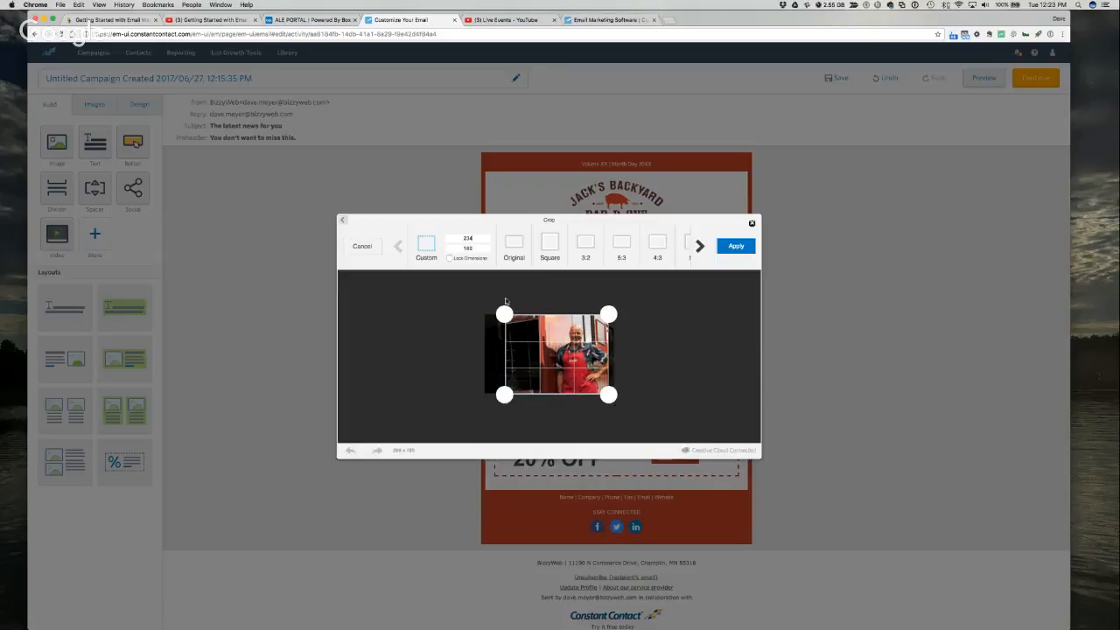
{"action": "left_click_drag", "start_coordinate": [503, 311], "coordinate": [495, 303]}
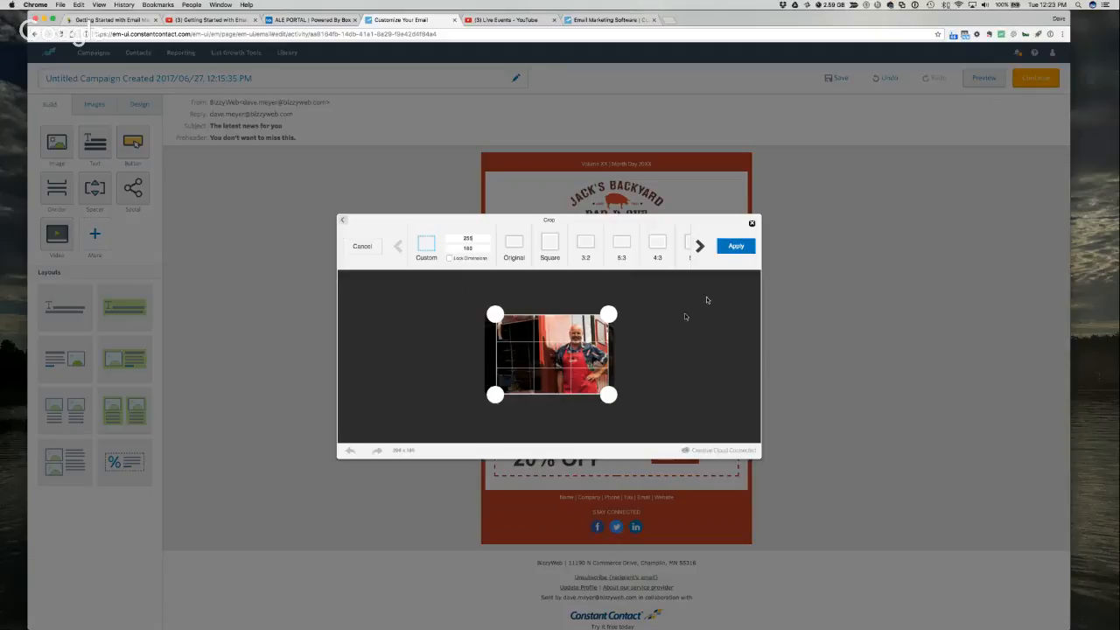
{"action": "left_click", "coordinate": [736, 248]}
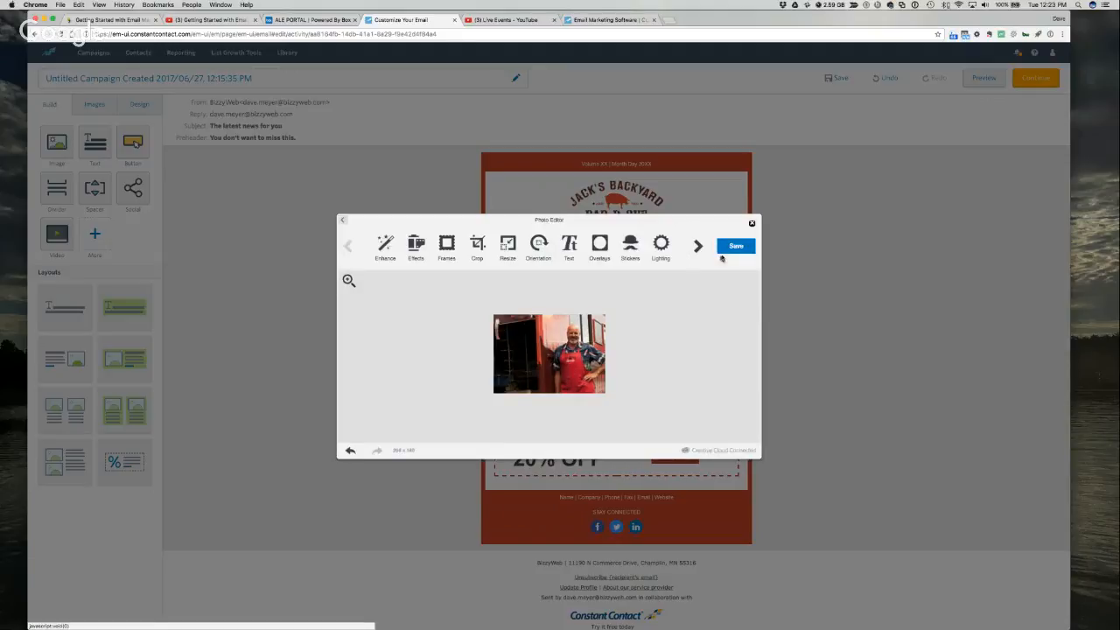
{"action": "left_click", "coordinate": [733, 247]}
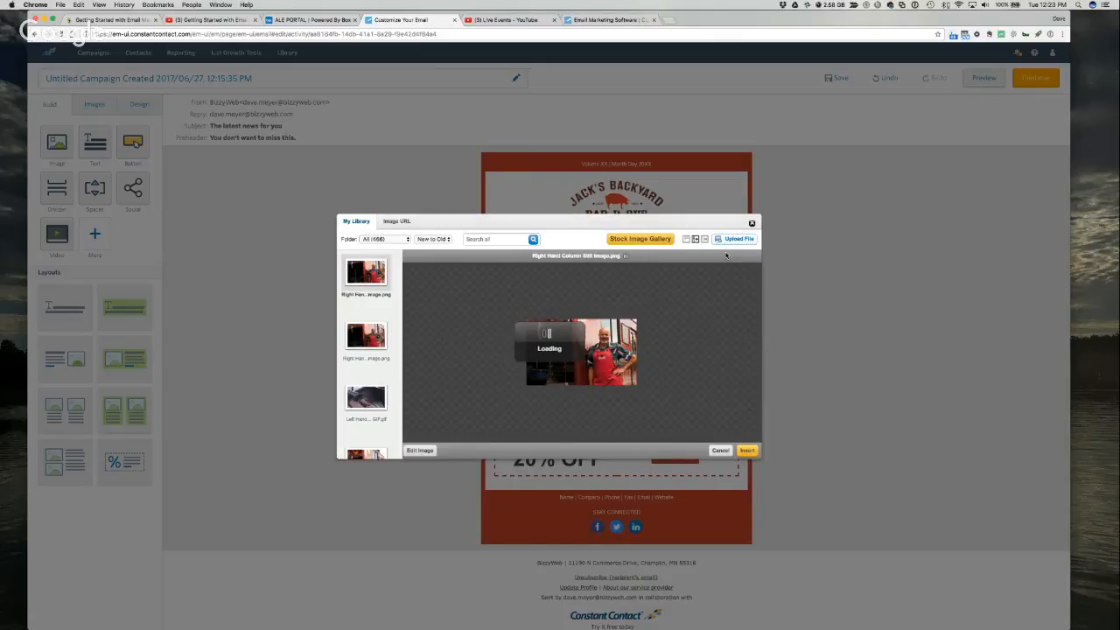
{"action": "left_click", "coordinate": [746, 450]}
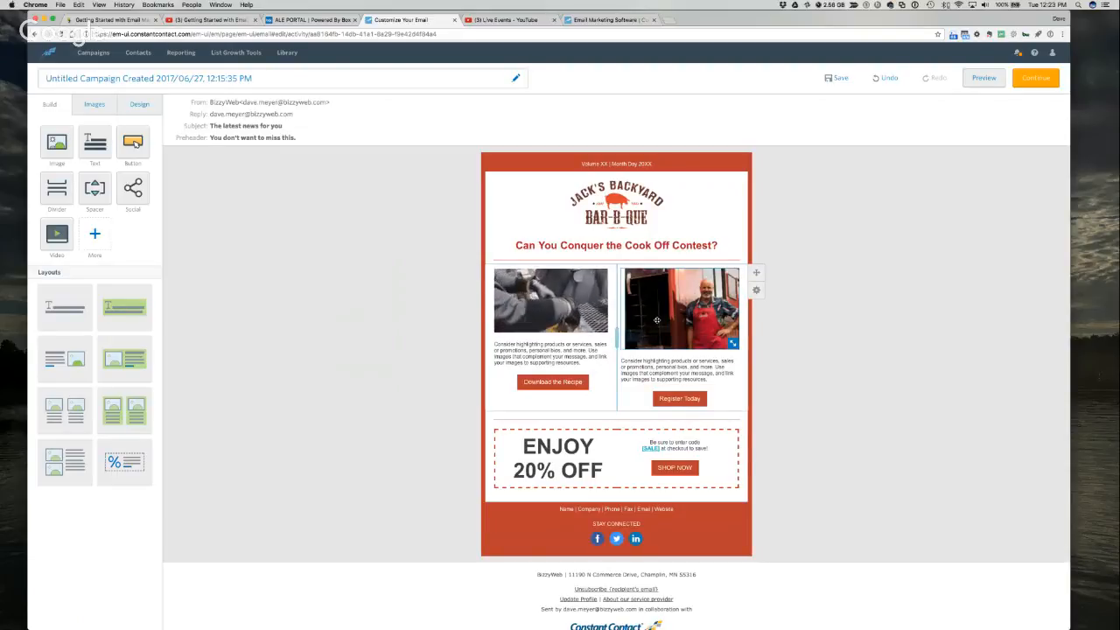
Reopen the second column's photo in the photo editor, crop it to about 253 by 157 pixels and save it
{"action": "left_click", "coordinate": [712, 325]}
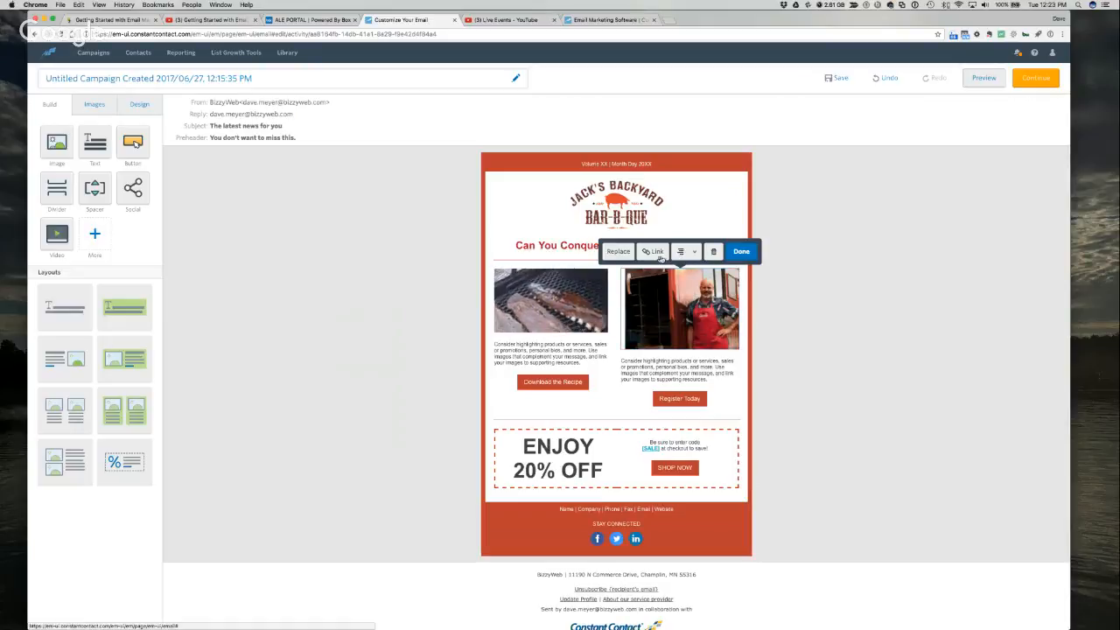
{"action": "double_click", "coordinate": [662, 297]}
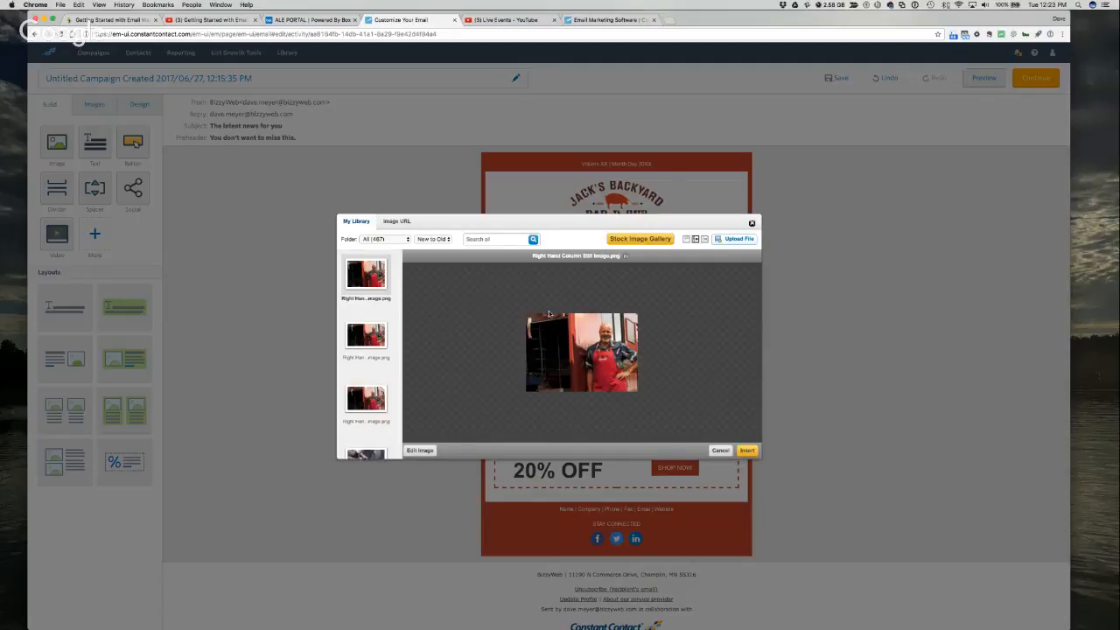
{"action": "left_click", "coordinate": [420, 450]}
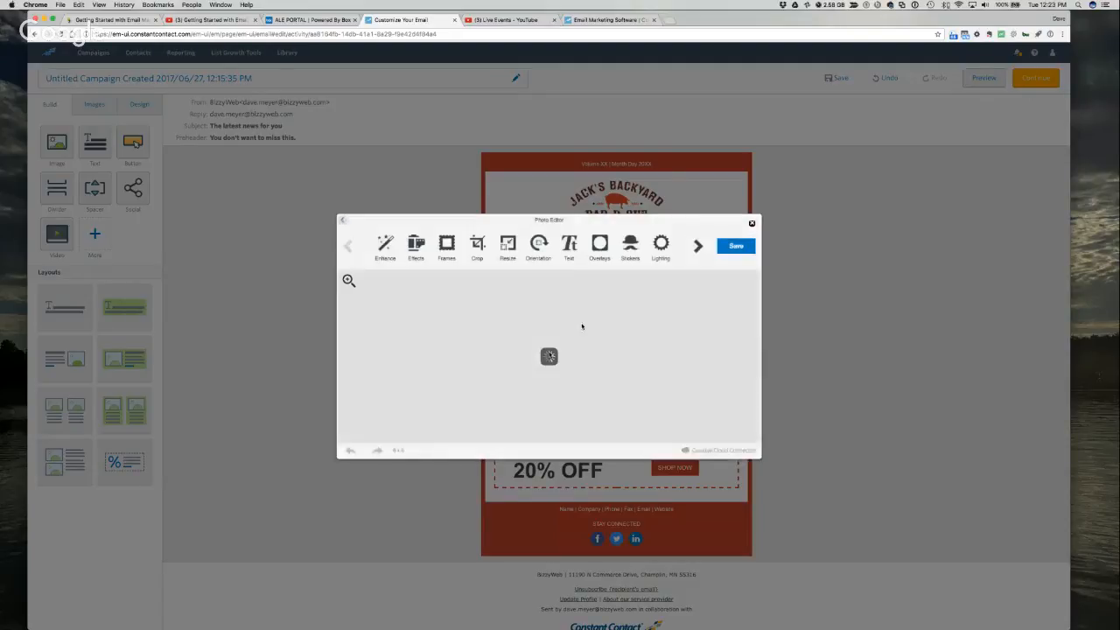
{"action": "left_click", "coordinate": [477, 245]}
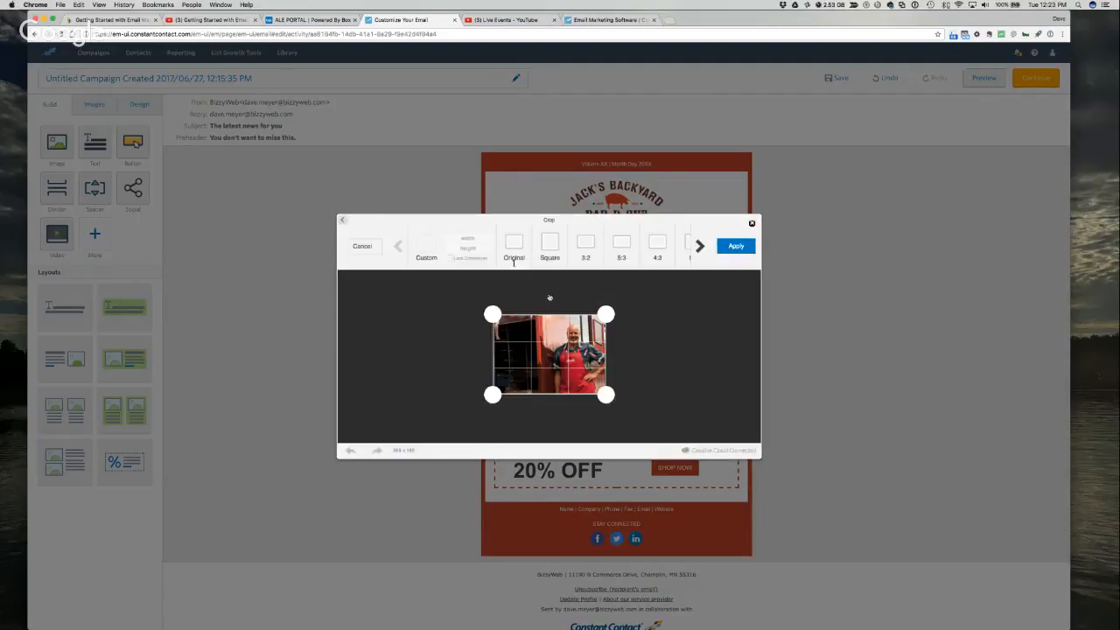
{"action": "left_click_drag", "start_coordinate": [609, 313], "coordinate": [608, 320]}
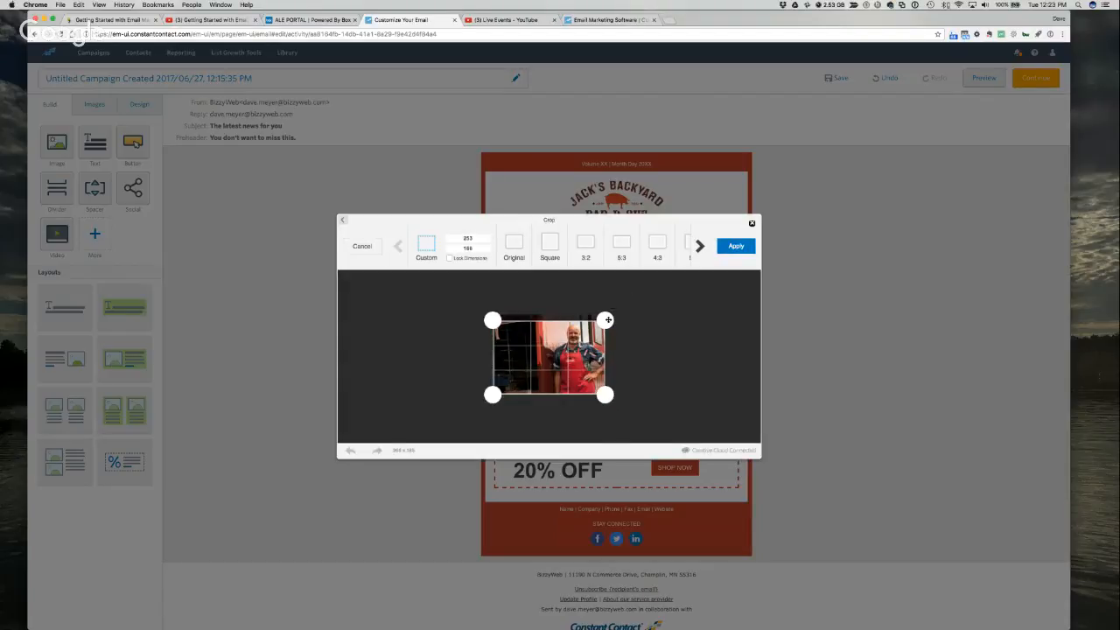
{"action": "left_click_drag", "start_coordinate": [603, 393], "coordinate": [618, 405]}
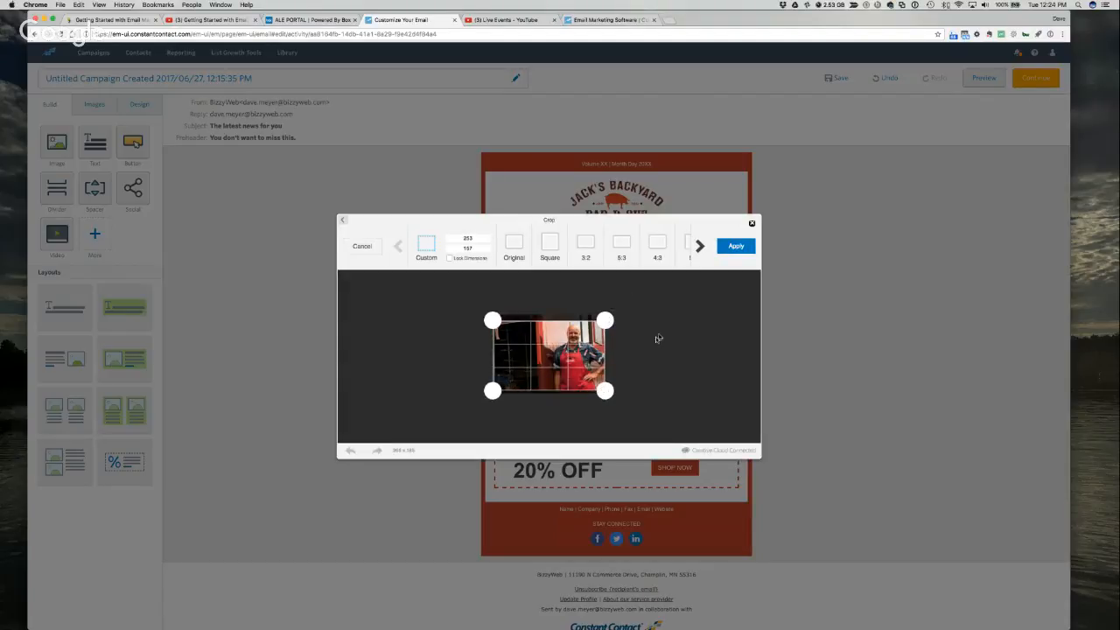
{"action": "left_click", "coordinate": [735, 246]}
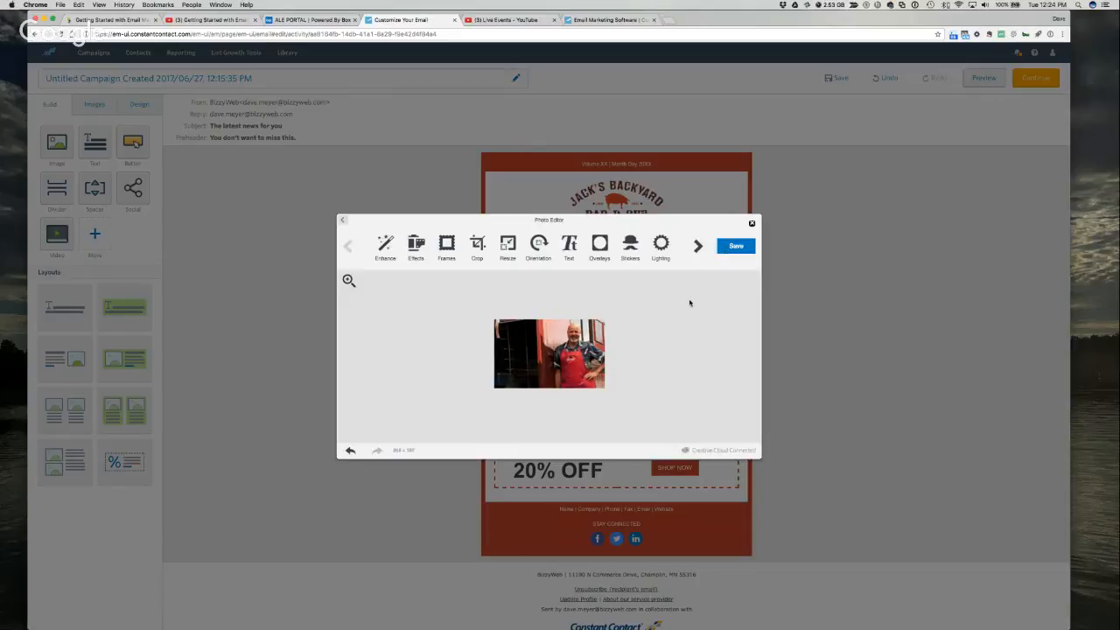
{"action": "left_click", "coordinate": [736, 246]}
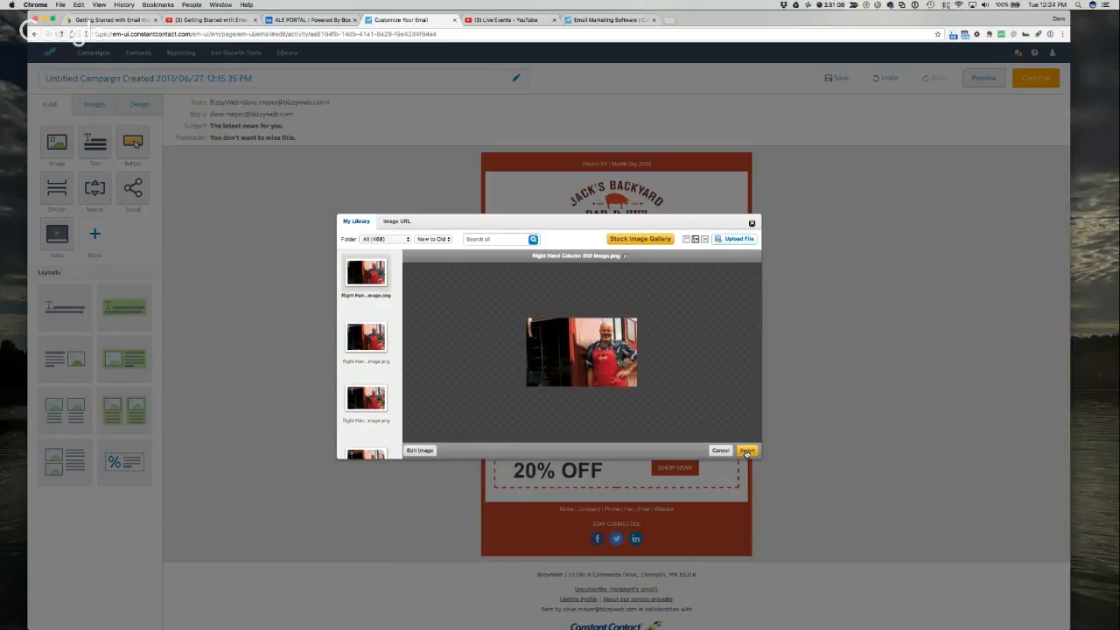
Insert the newly cropped photo into the newsletter's second column
{"action": "left_click", "coordinate": [746, 451]}
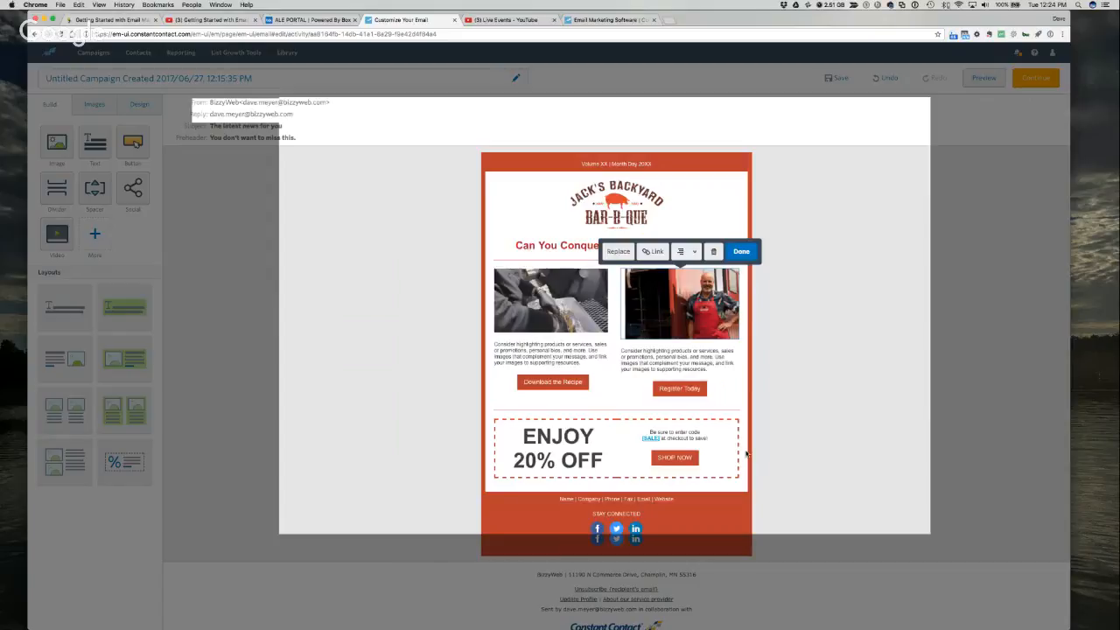
{"action": "left_click", "coordinate": [729, 364]}
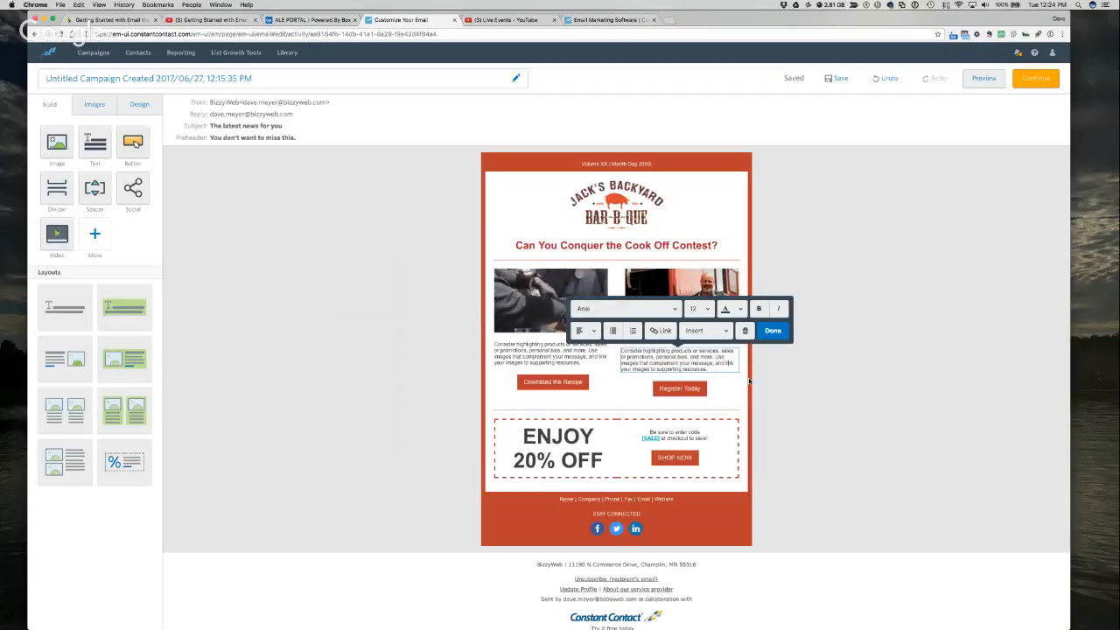
{"action": "left_click", "coordinate": [768, 332]}
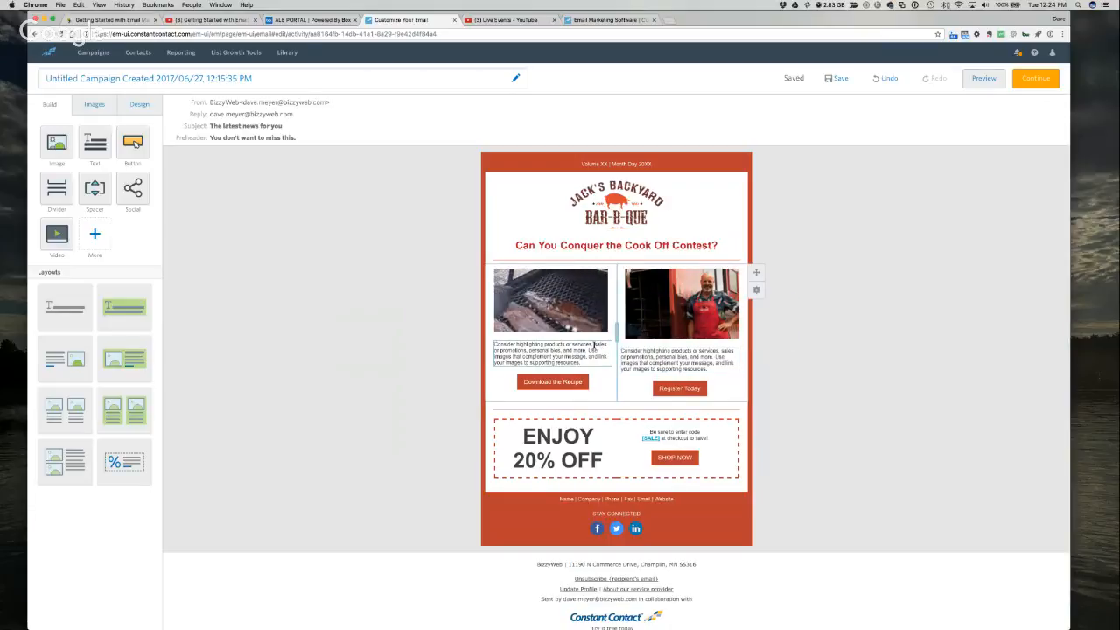
Make the word "complement" bold in the paragraph below the second column's photo
{"action": "left_click", "coordinate": [596, 344]}
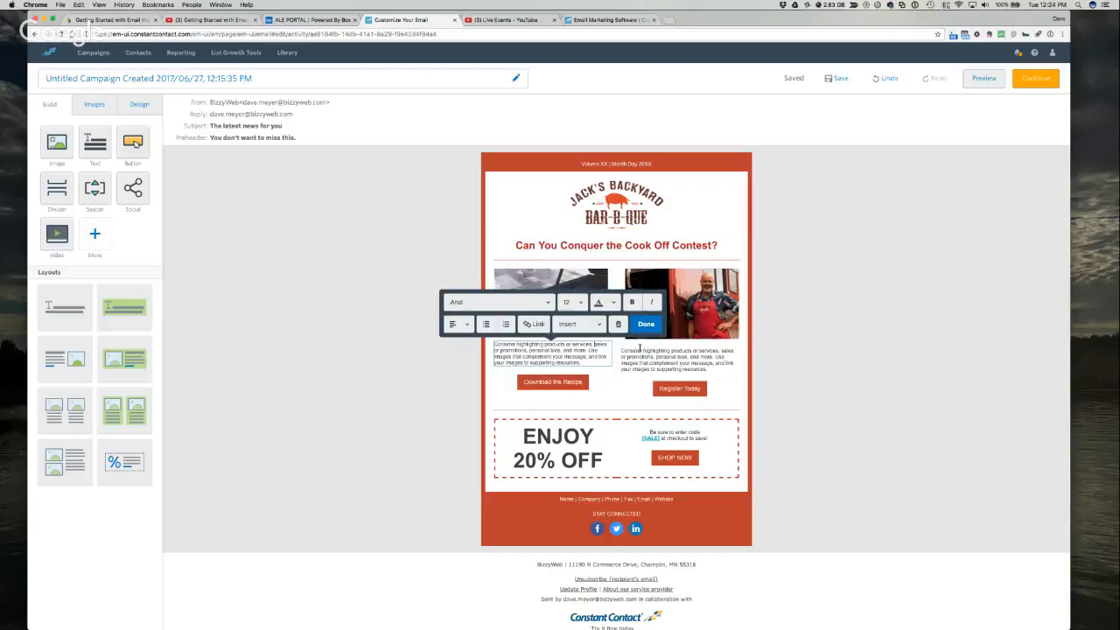
{"action": "left_click_drag", "start_coordinate": [640, 350], "coordinate": [687, 358]}
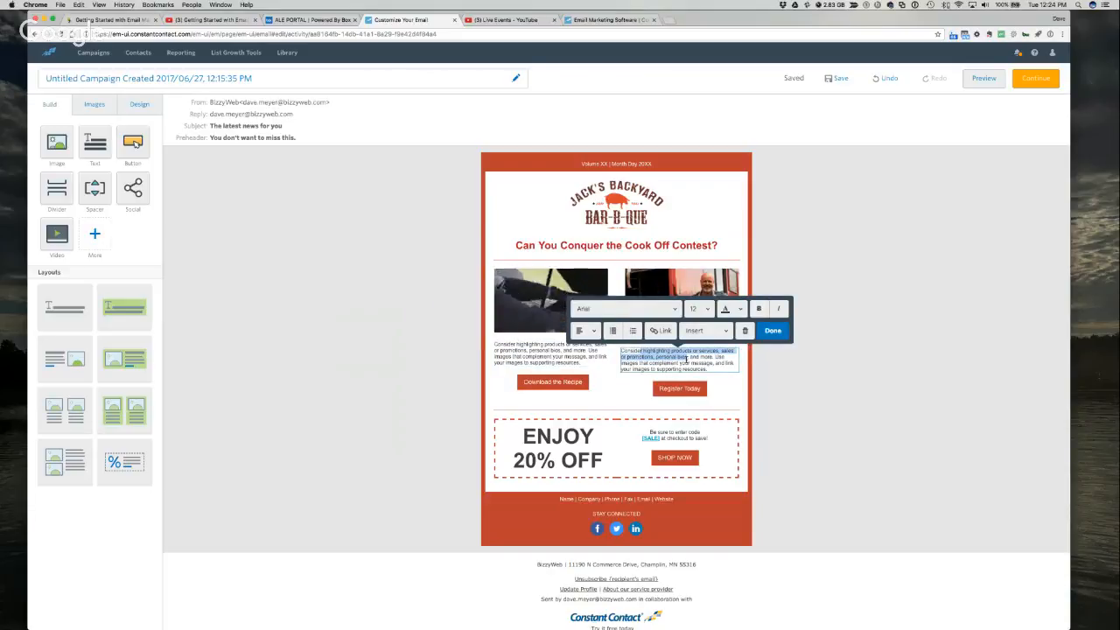
{"action": "left_click", "coordinate": [687, 358]}
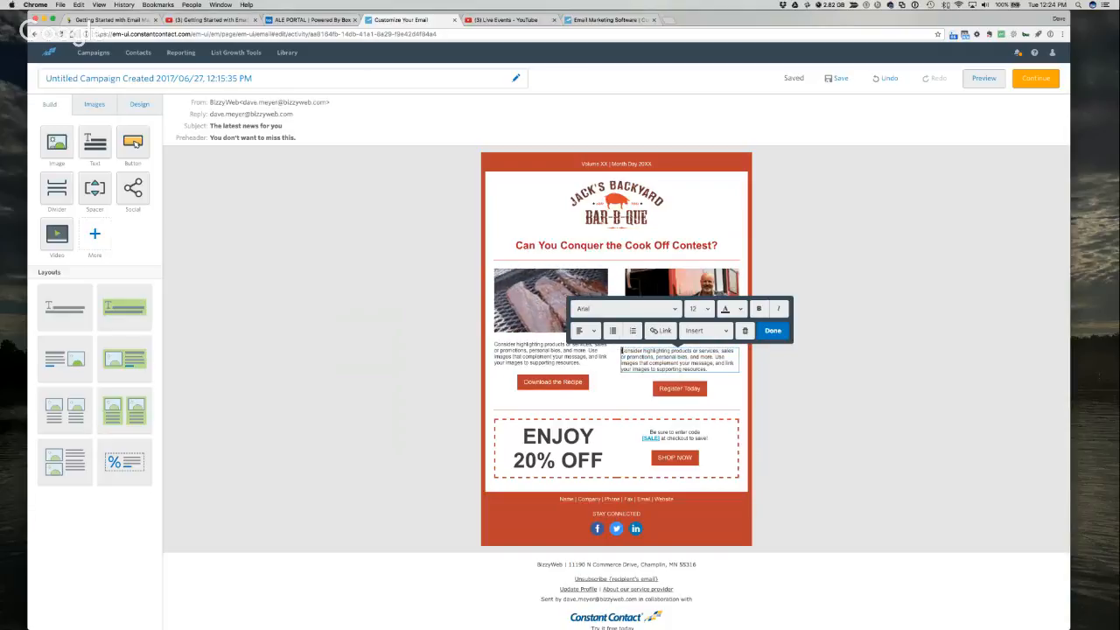
{"action": "double_click", "coordinate": [654, 351]}
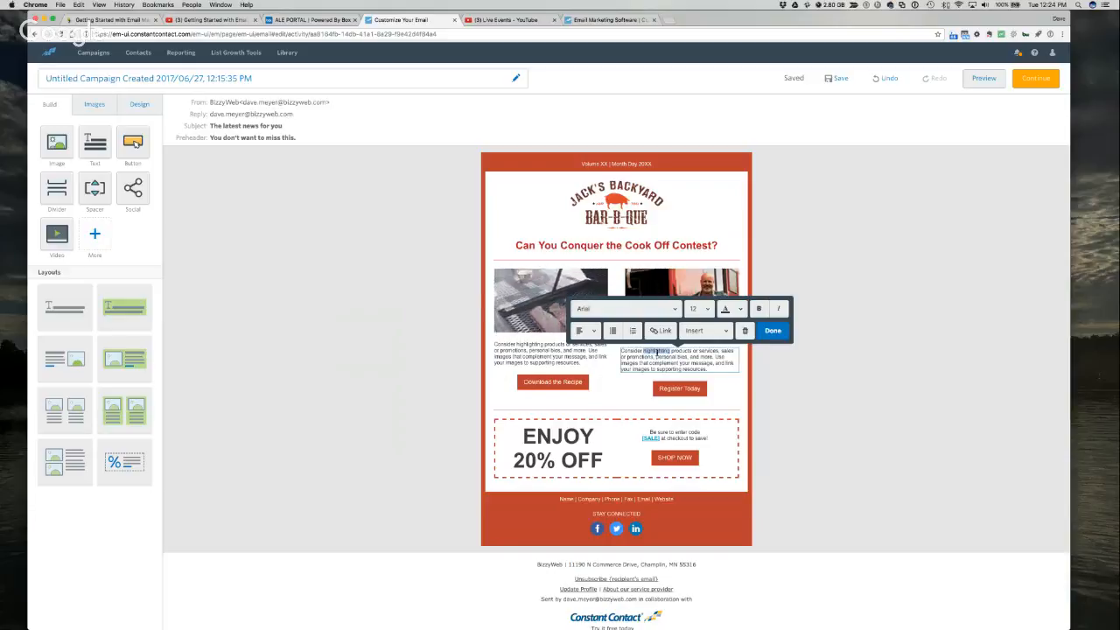
{"action": "left_click", "coordinate": [652, 352]}
{"action": "double_click", "coordinate": [662, 362]}
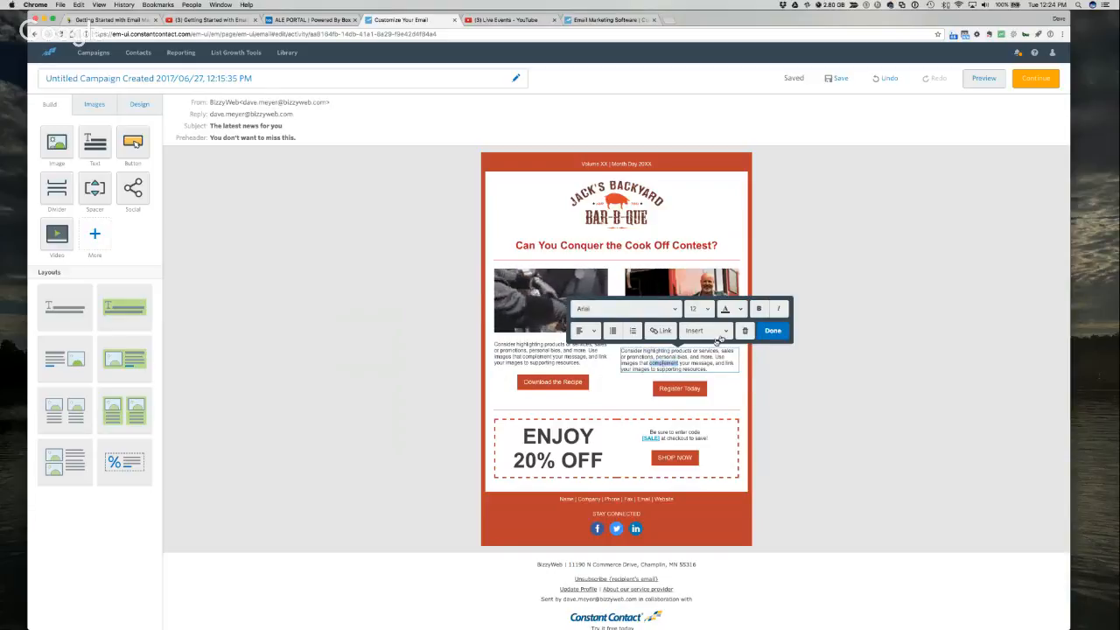
{"action": "left_click", "coordinate": [758, 311]}
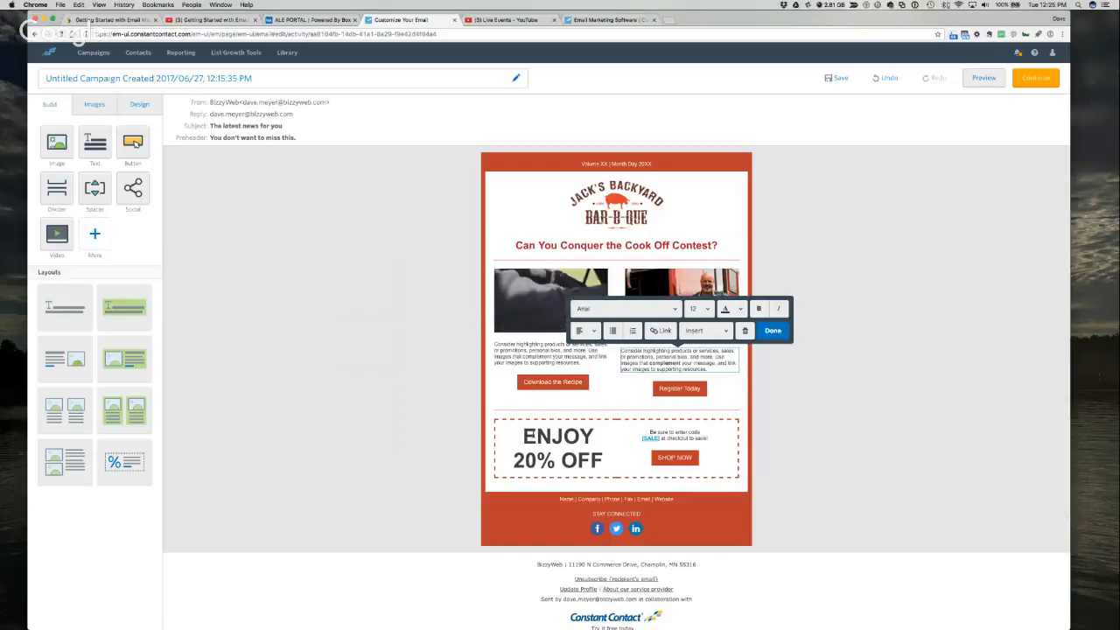
Reword the coupon headline to "Save 30% On A Class"
{"action": "double_click", "coordinate": [530, 435]}
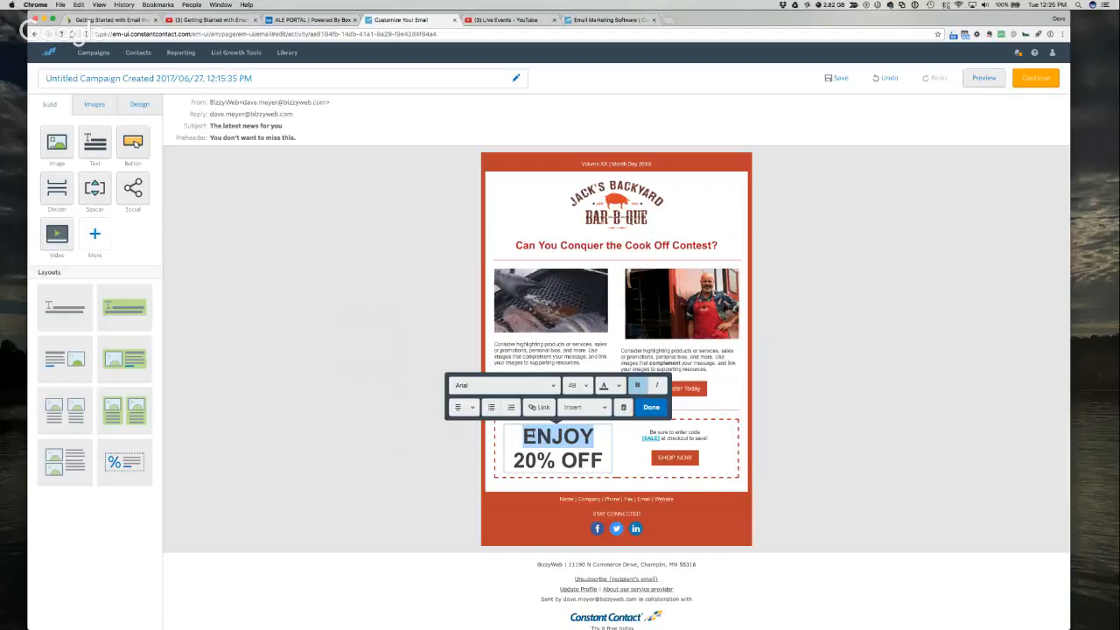
{"action": "type", "text": "Save"}
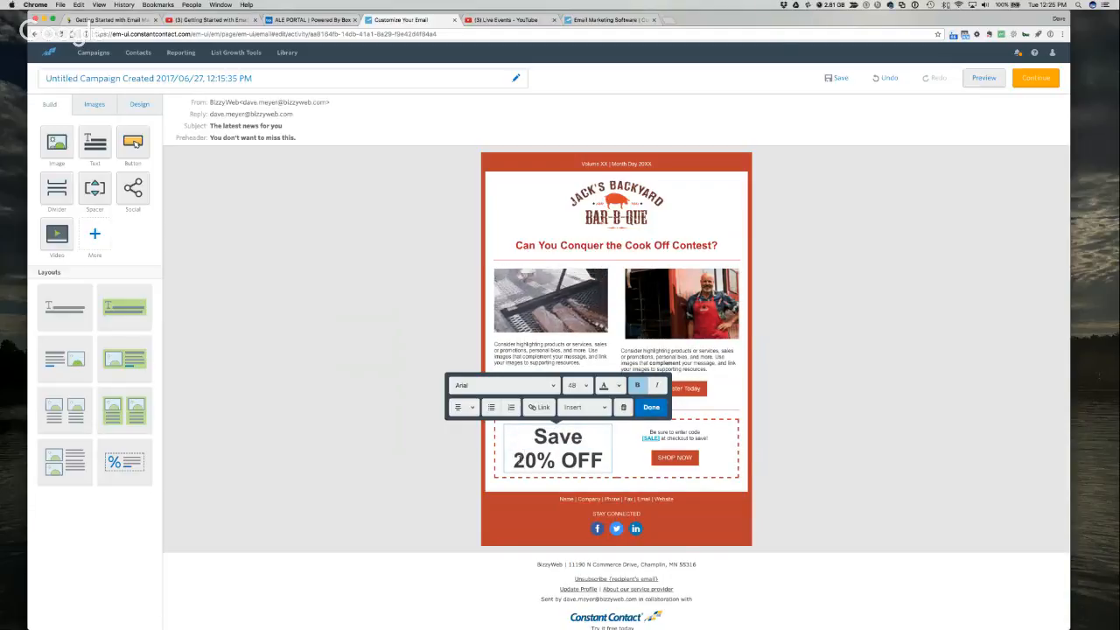
{"action": "key", "text": "BackSpace"}
{"action": "type", "text": "3"}
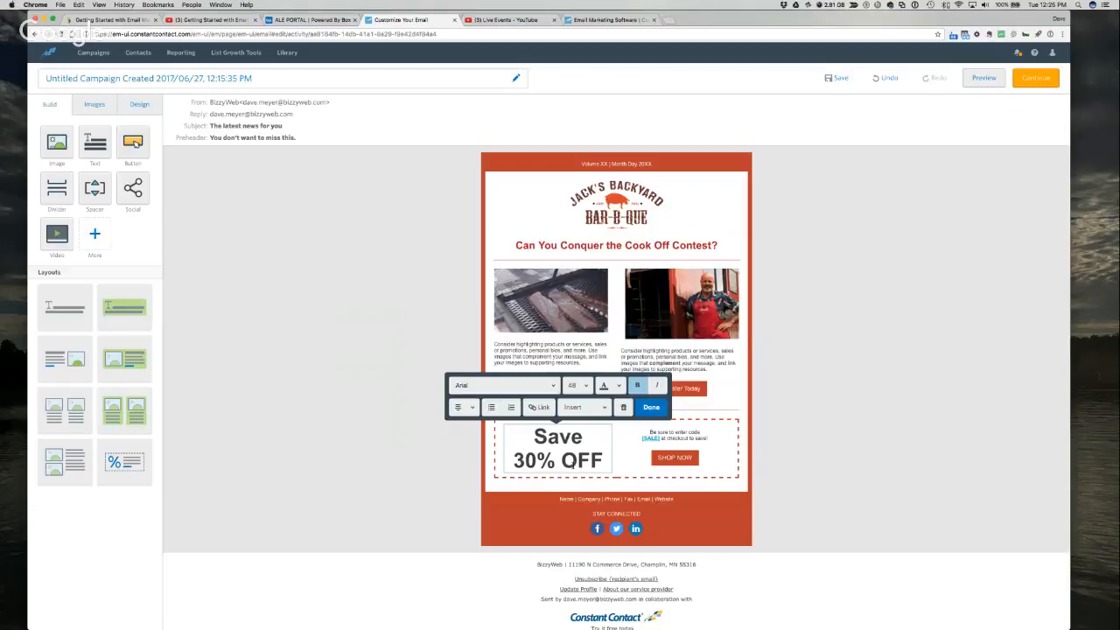
{"action": "double_click", "coordinate": [574, 461]}
{"action": "type", "text": "On"}
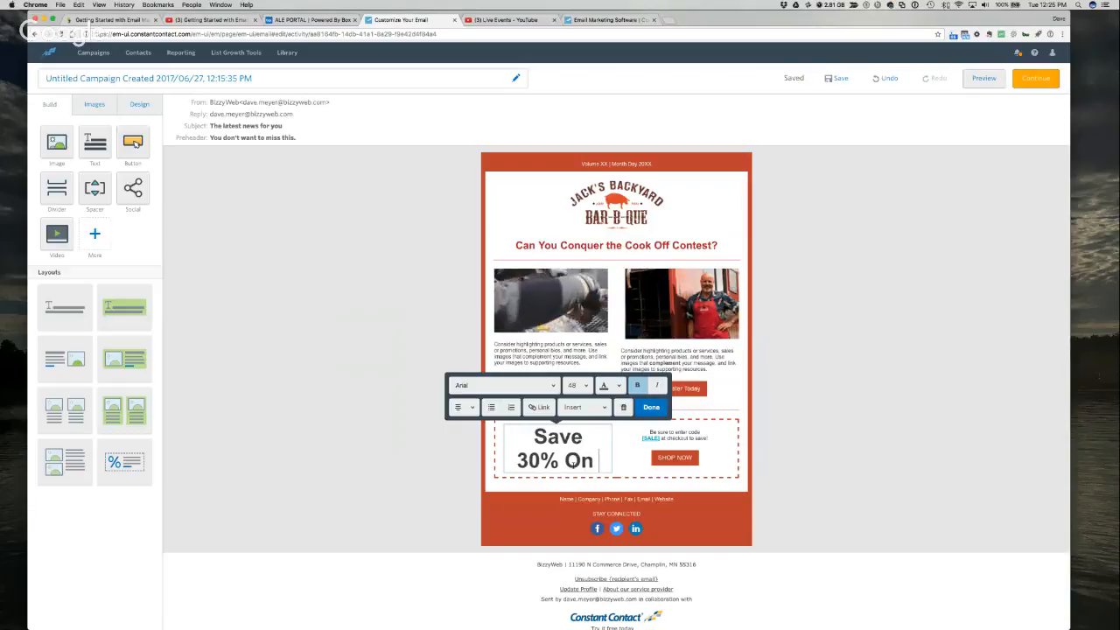
{"action": "type", "text": " A Class"}
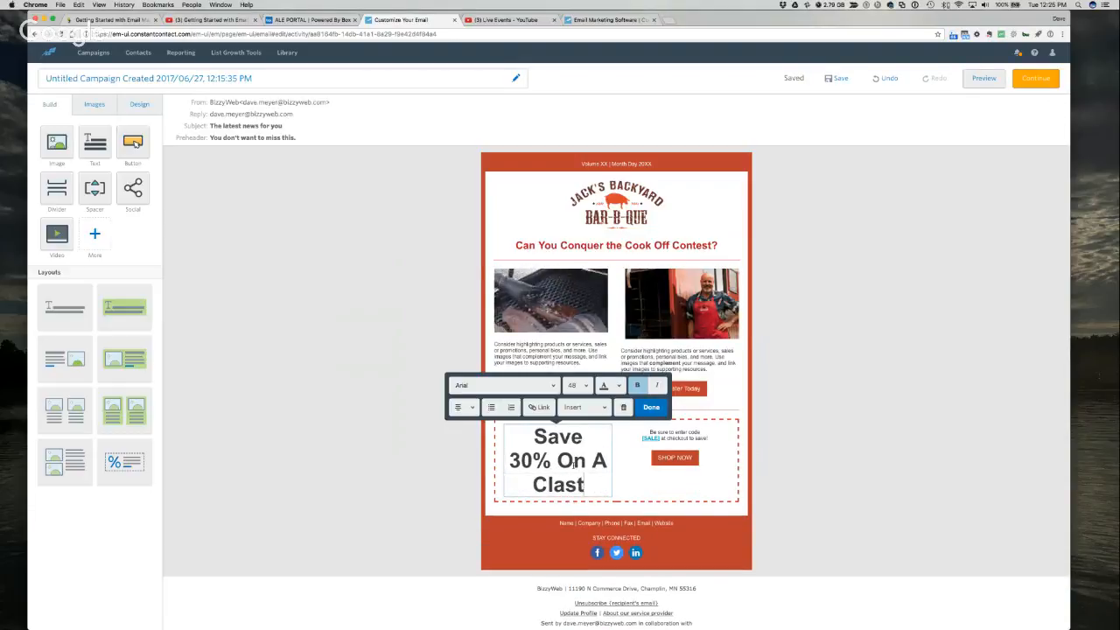
{"action": "key", "text": "BackSpace"}
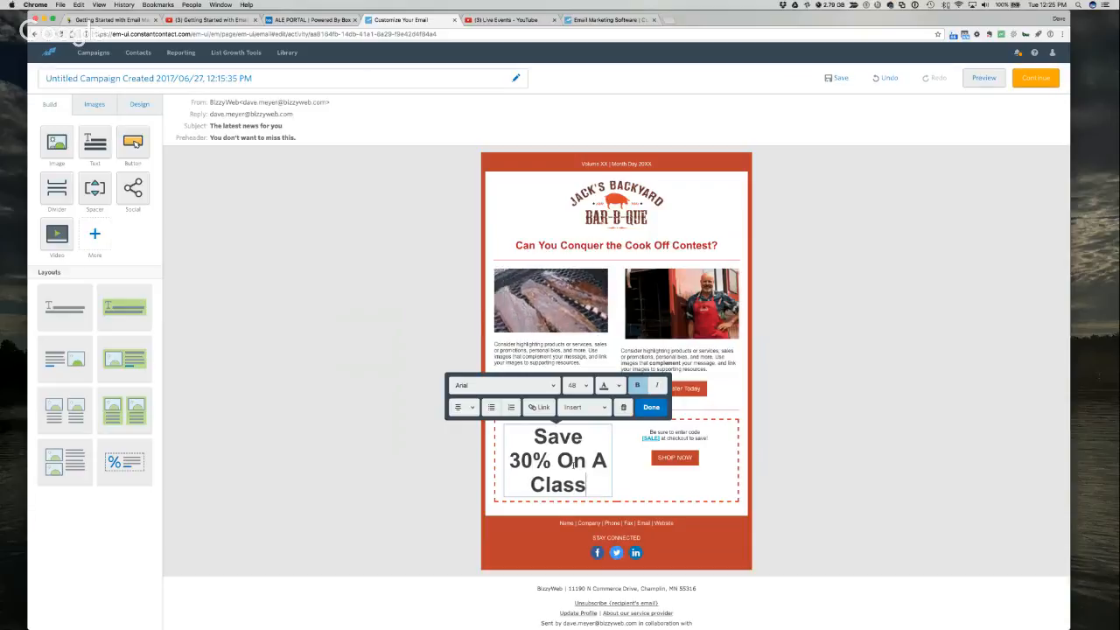
Put "A Class" on its own line in the coupon headline and finish editing the coupon
{"action": "left_click", "coordinate": [590, 461]}
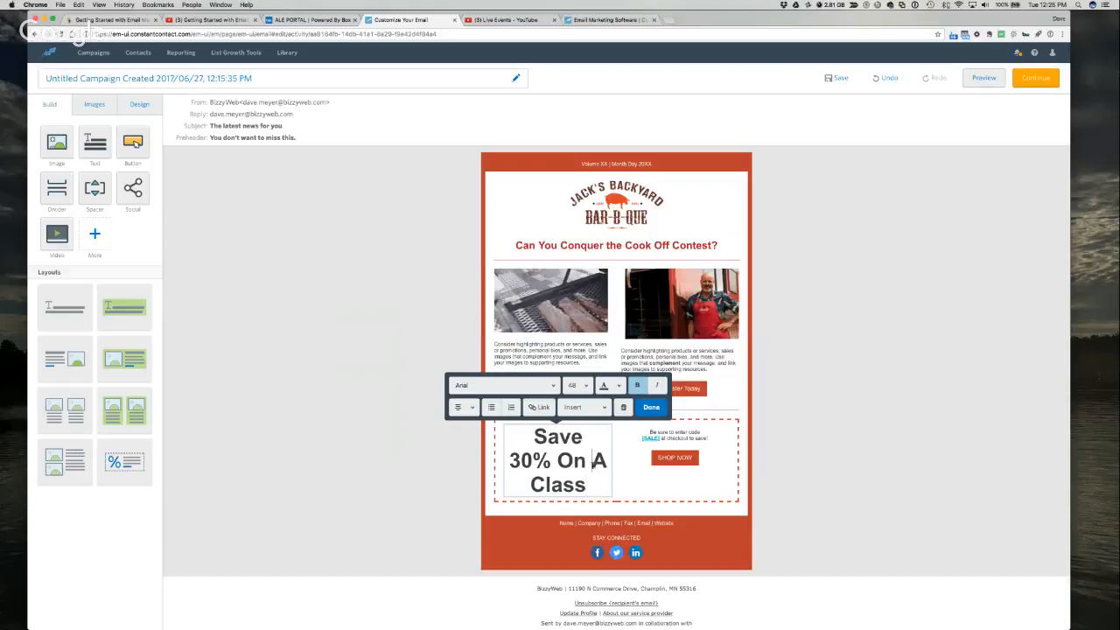
{"action": "key", "text": "shift+Return"}
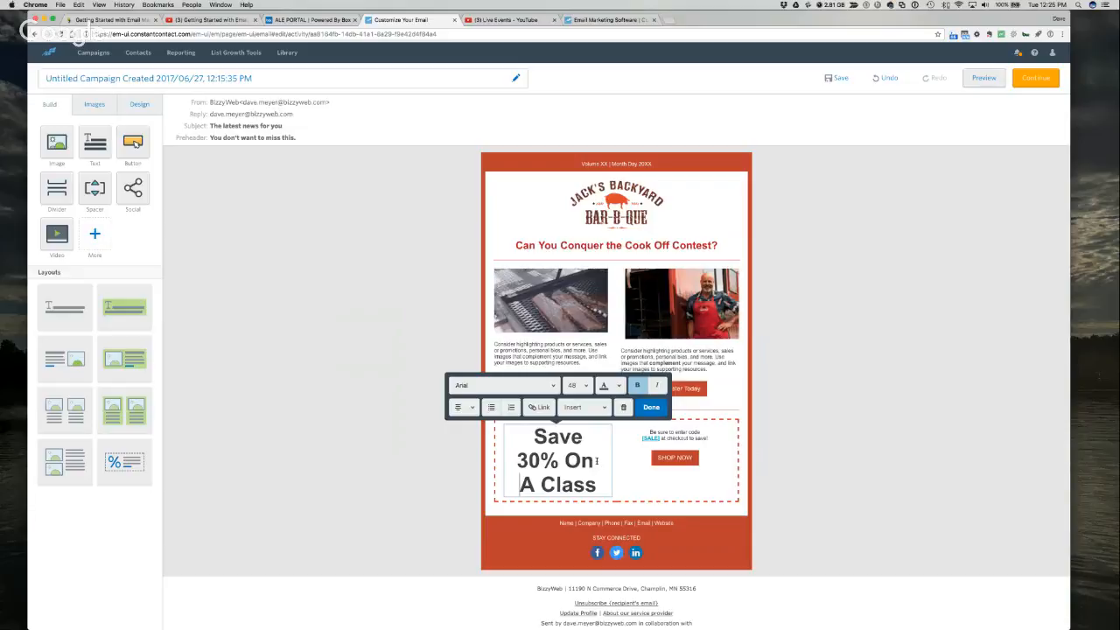
{"action": "key", "text": "Left"}
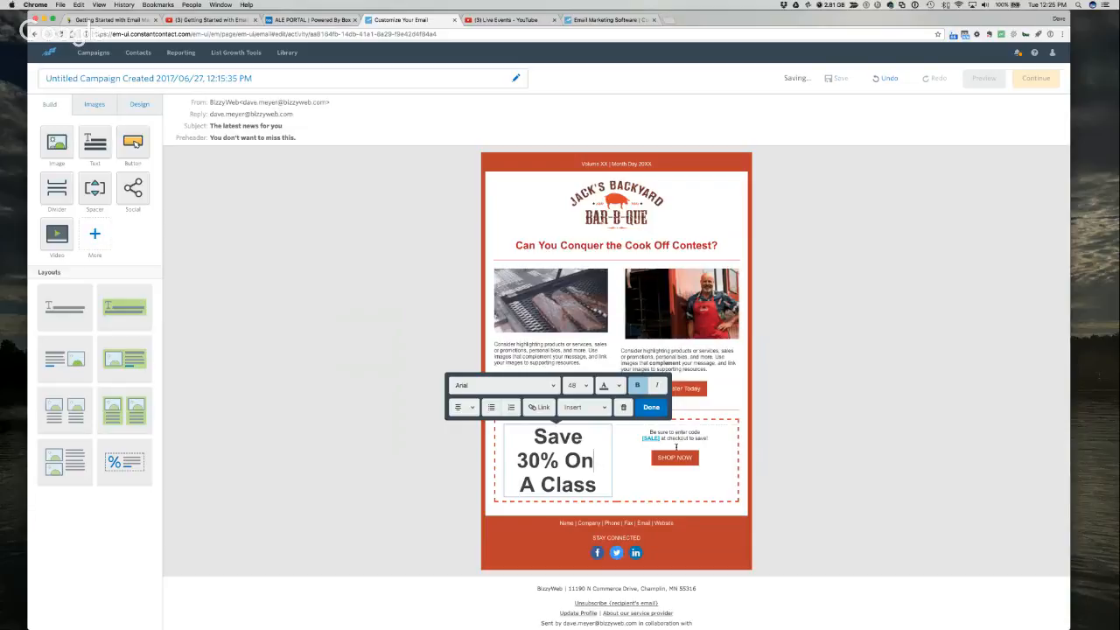
{"action": "left_click", "coordinate": [674, 458]}
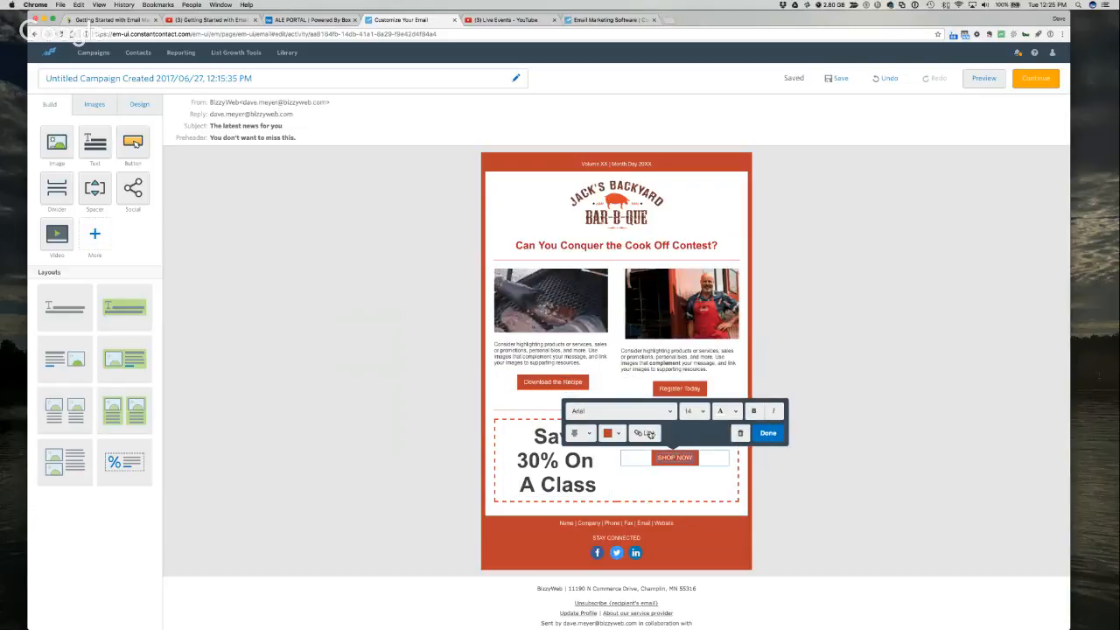
{"action": "left_click", "coordinate": [769, 433]}
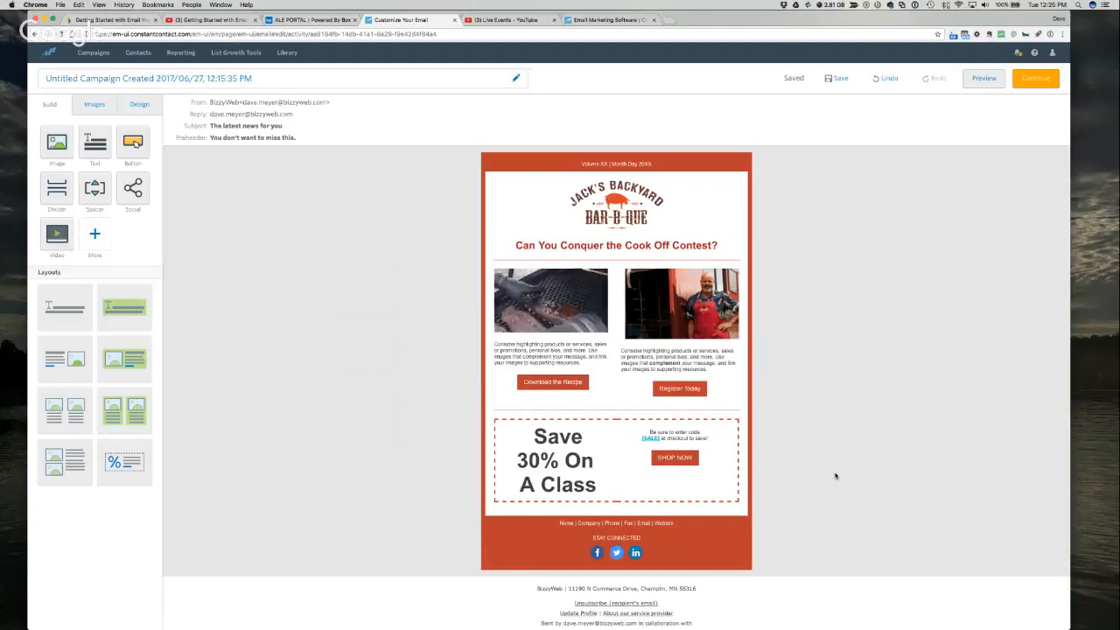
Recolour the whole three-line coupon headline in the brand's orange-red from the recent colours
{"action": "left_click", "coordinate": [536, 429]}
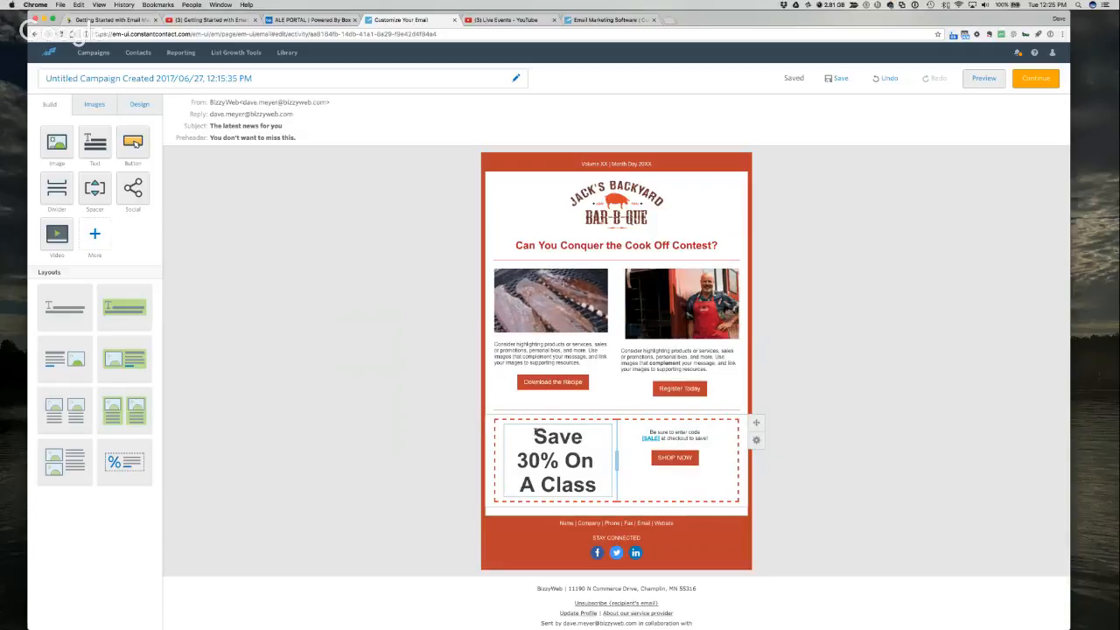
{"action": "left_click_drag", "start_coordinate": [536, 429], "coordinate": [598, 487]}
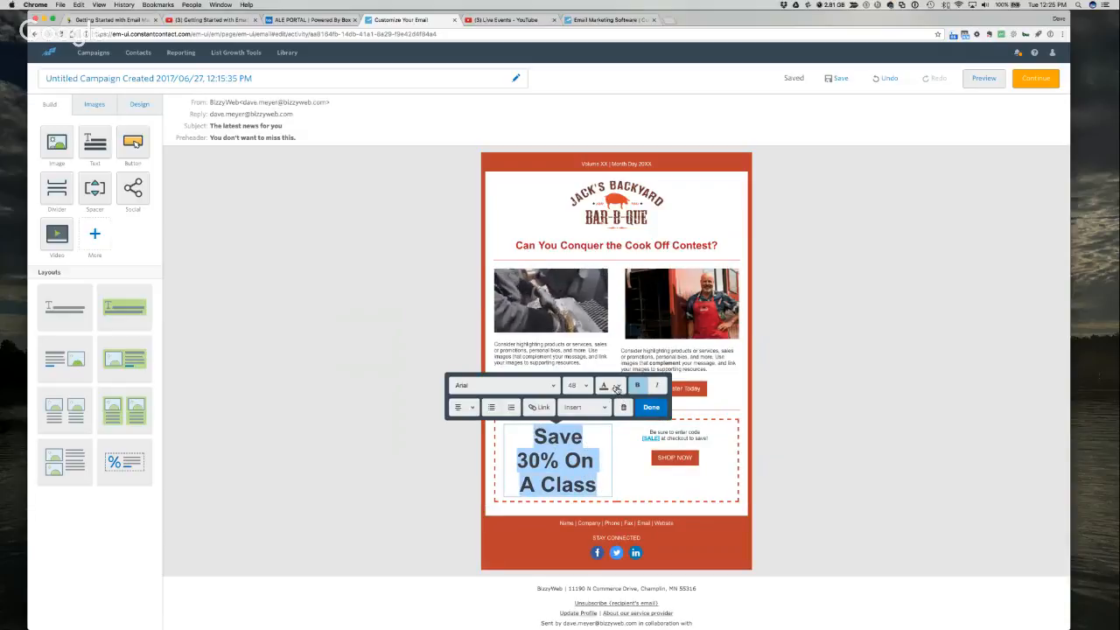
{"action": "left_click", "coordinate": [603, 386]}
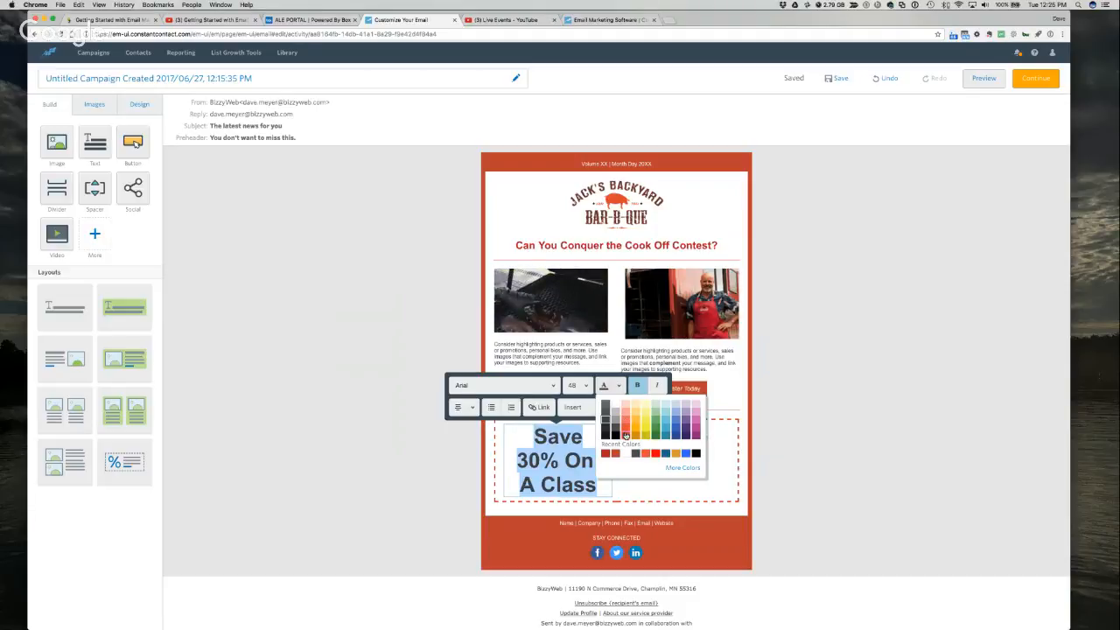
{"action": "left_click", "coordinate": [605, 452]}
{"action": "left_click", "coordinate": [603, 450]}
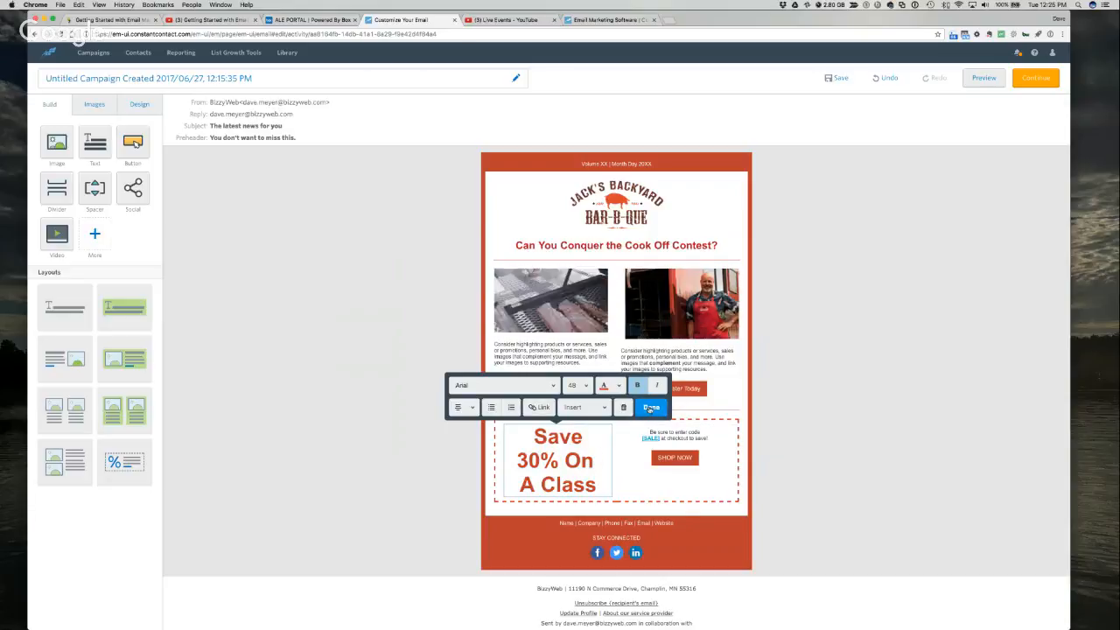
{"action": "left_click", "coordinate": [651, 408]}
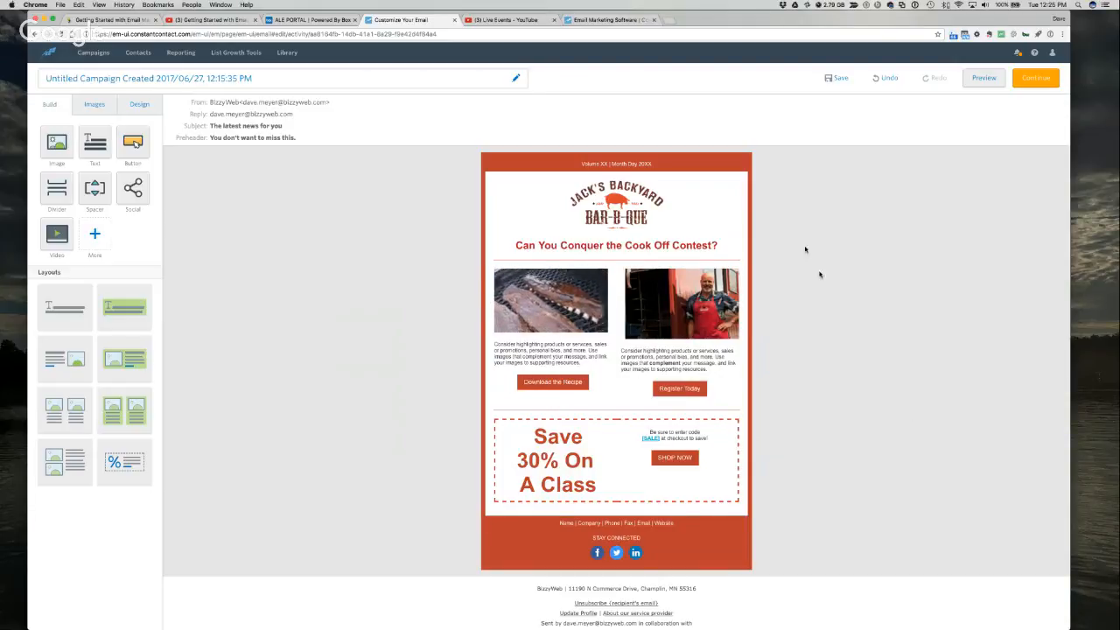
Delete the "Volume XX | Month Day 20XX" block above the newsletter's logo
{"action": "left_click", "coordinate": [614, 164]}
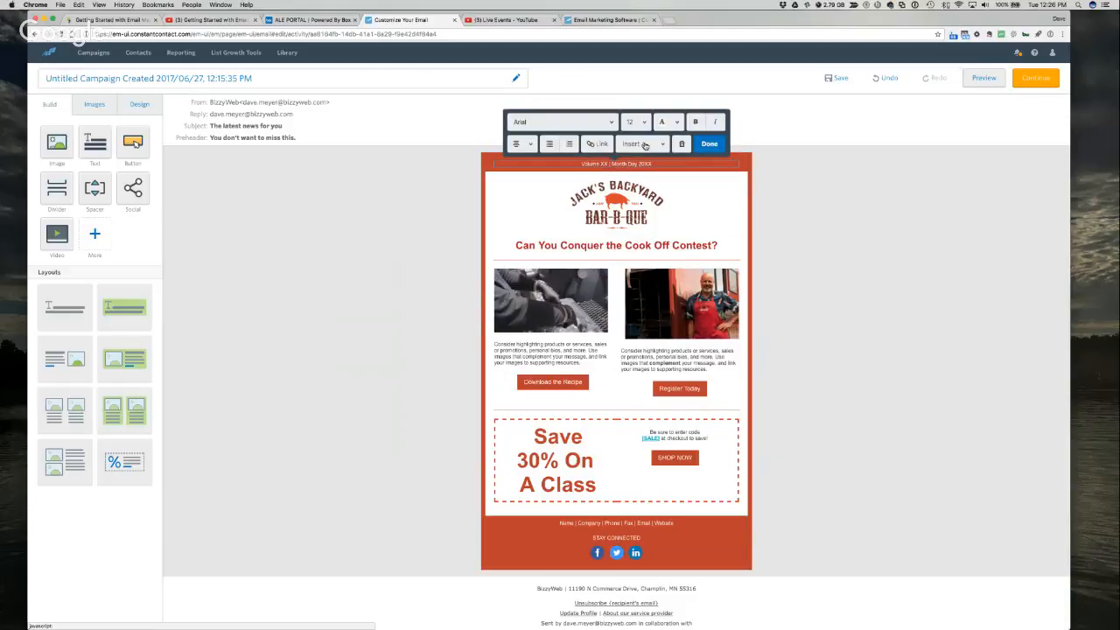
{"action": "left_click", "coordinate": [708, 143]}
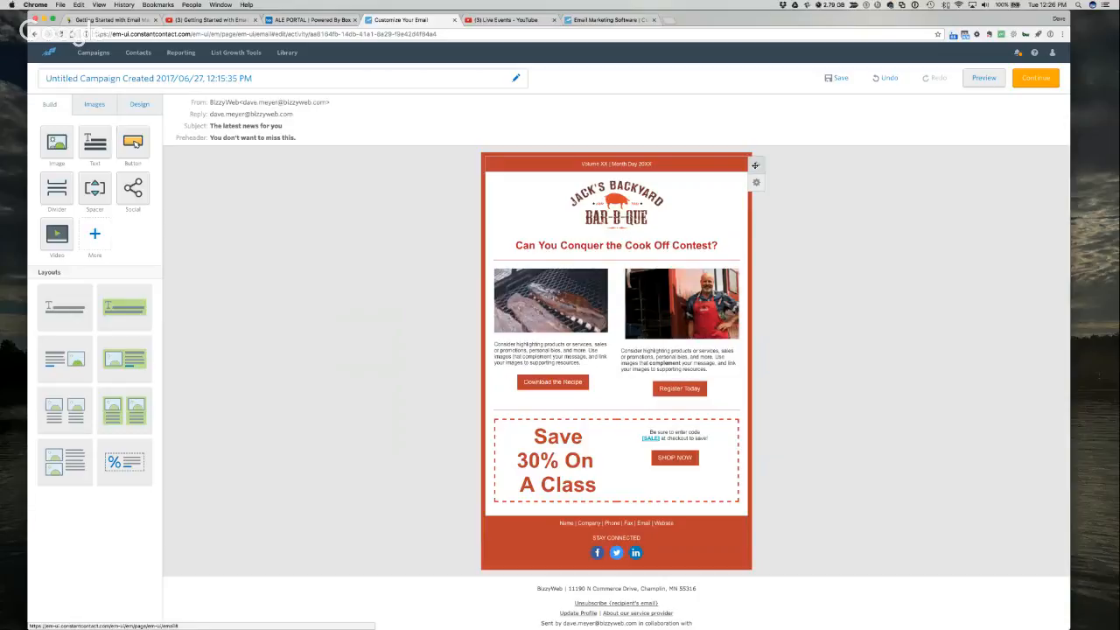
{"action": "mouse_move", "coordinate": [756, 182]}
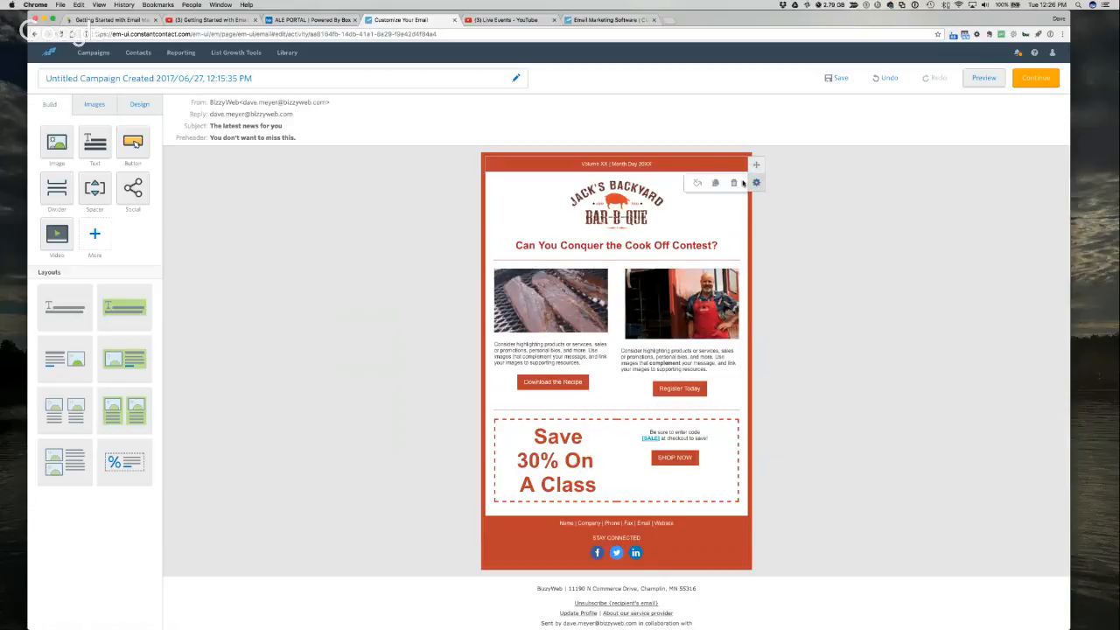
{"action": "left_click", "coordinate": [735, 182]}
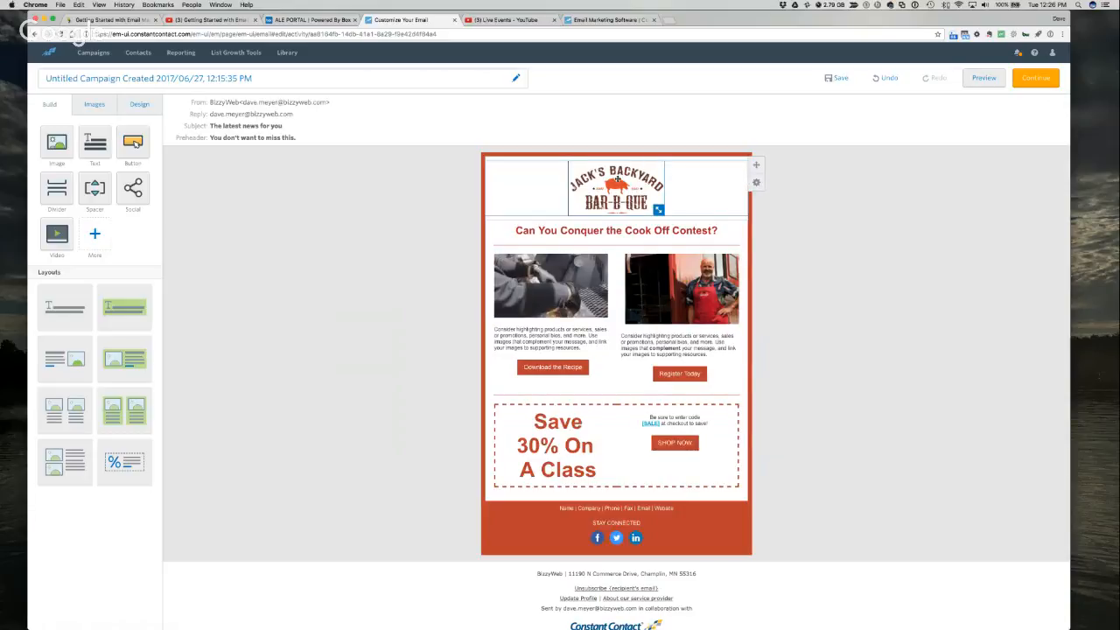
Open the email header settings and set the From Name to "Jack's Special Events"
{"action": "left_click", "coordinate": [267, 129]}
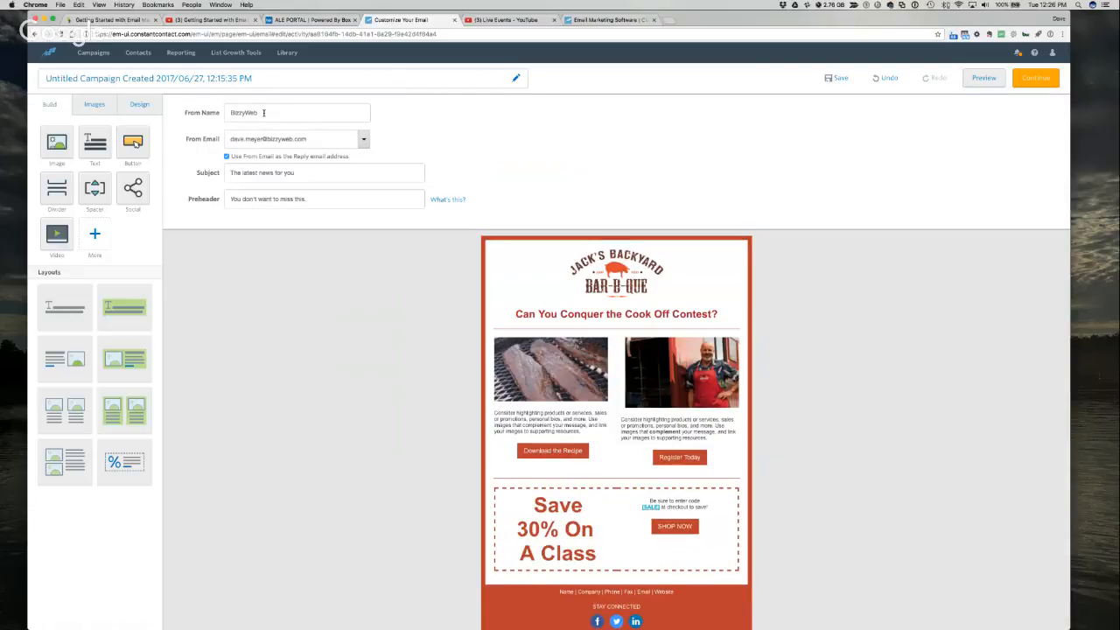
{"action": "left_click_drag", "start_coordinate": [263, 112], "coordinate": [209, 114]}
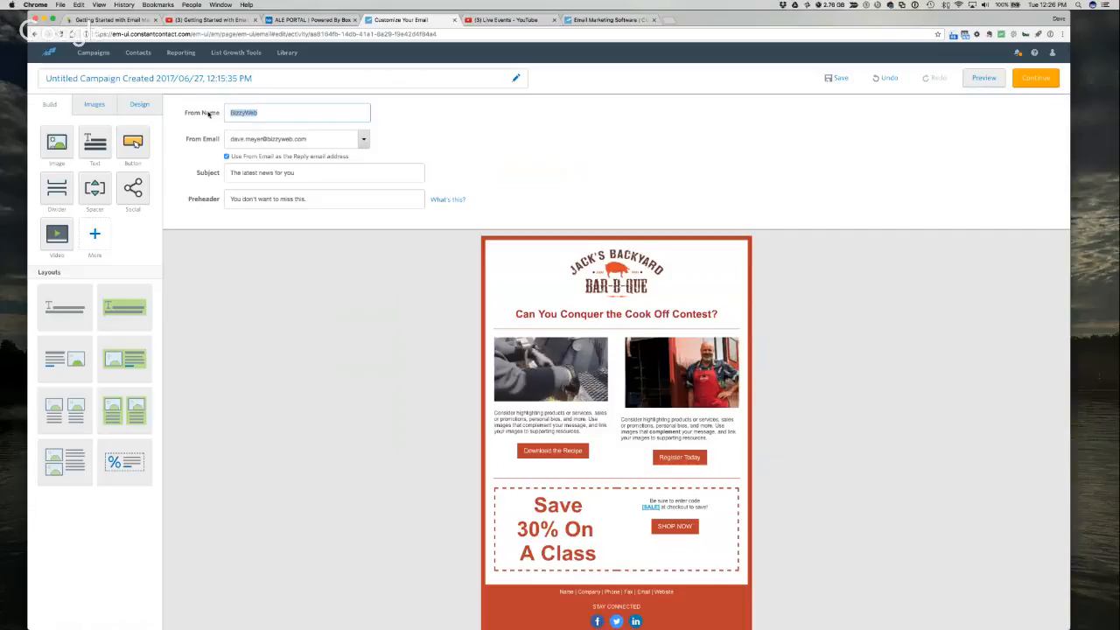
{"action": "type", "text": "Jack's Special Events"}
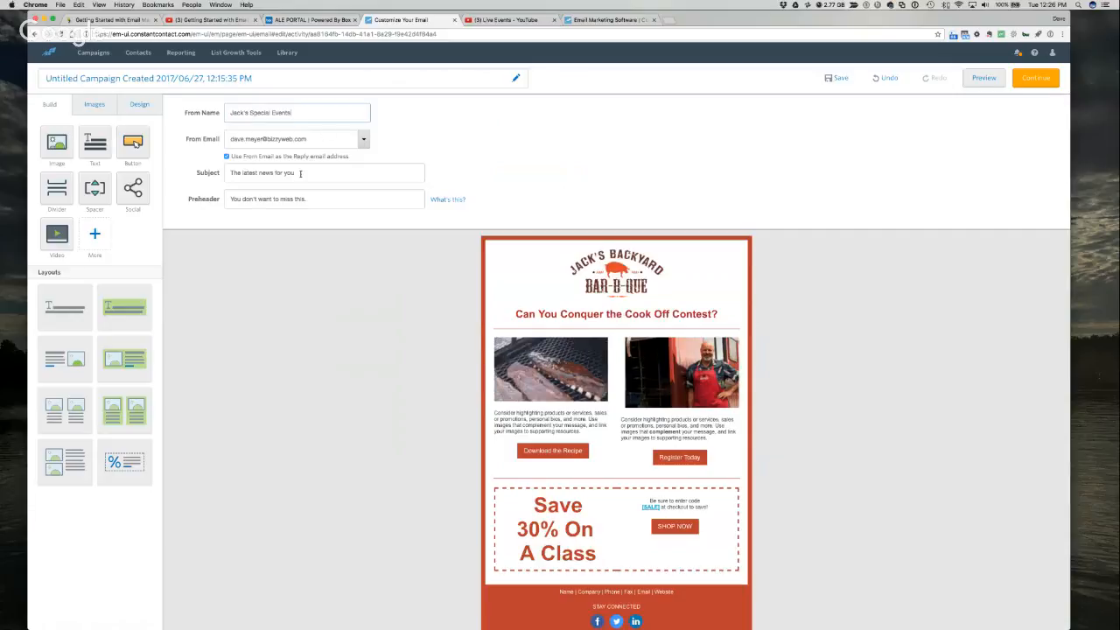
Replace the email's Subject with "Get Cookin' with Jacks and Save"
{"action": "triple_click", "coordinate": [225, 173]}
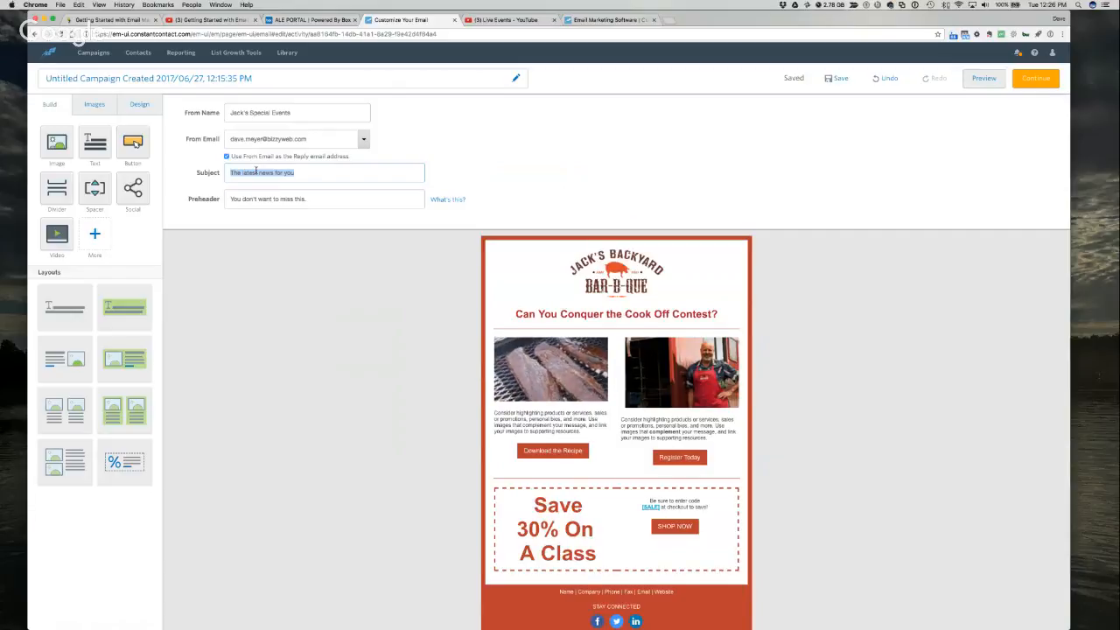
{"action": "type", "text": "let's"}
{"action": "key", "text": "BackSpace"}
{"action": "key", "text": "BackSpace"}
{"action": "key", "text": "BackSpace"}
{"action": "key", "text": "BackSpace"}
{"action": "key", "text": "BackSpace"}
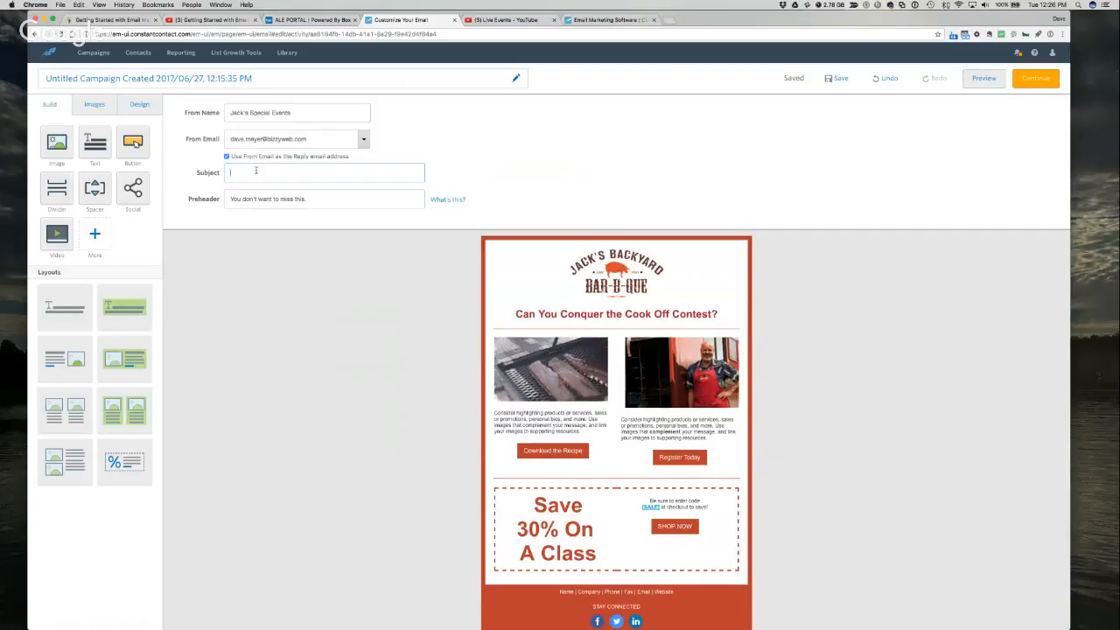
{"action": "type", "text": "g"}
{"action": "key", "text": "BackSpace"}
{"action": "type", "text": "G"}
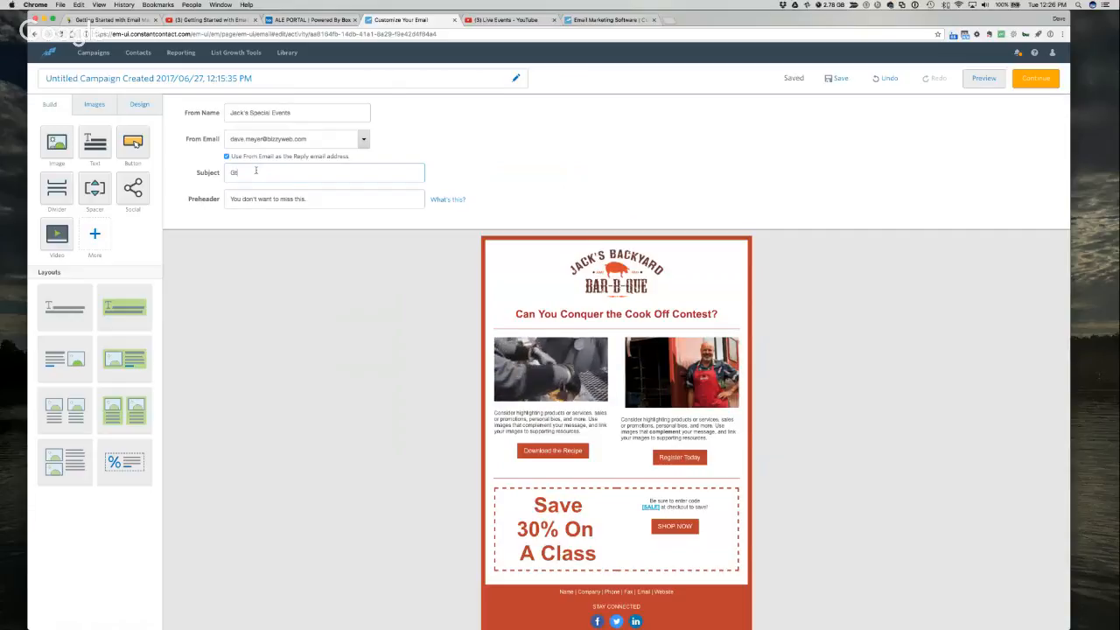
{"action": "type", "text": "et Cookin"}
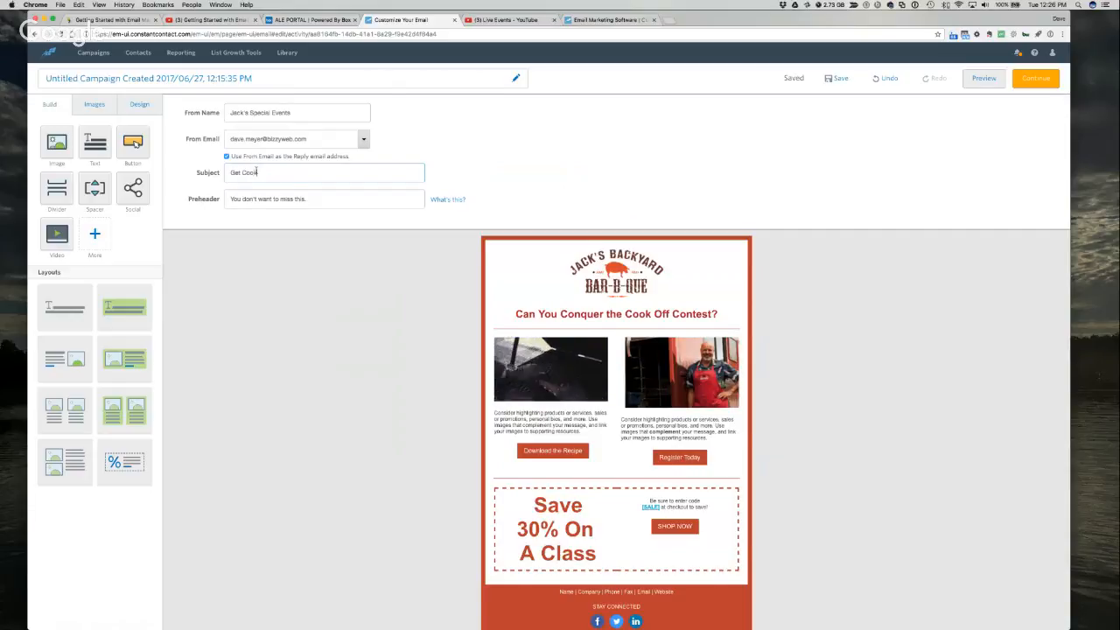
{"action": "type", "text": "' with Jack"}
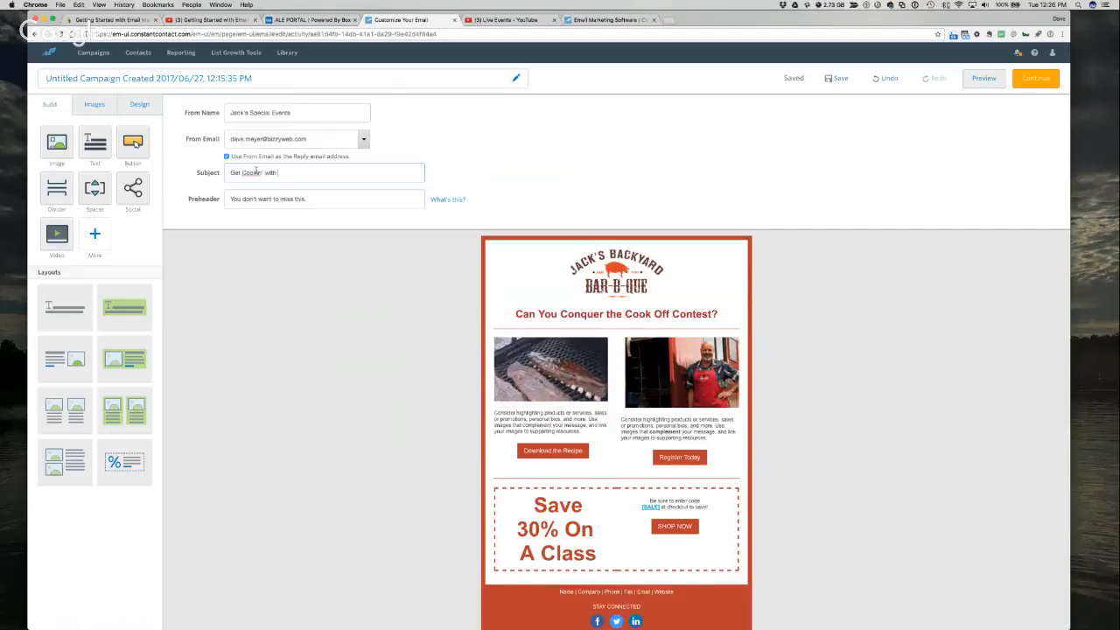
{"action": "type", "text": "s"}
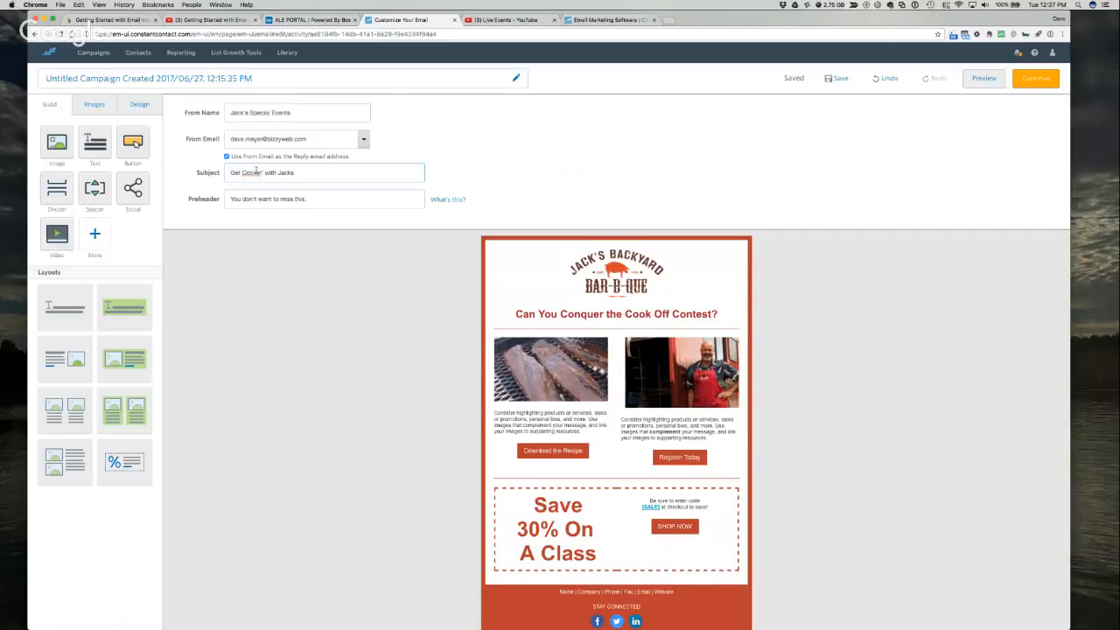
{"action": "type", "text": " and Save"}
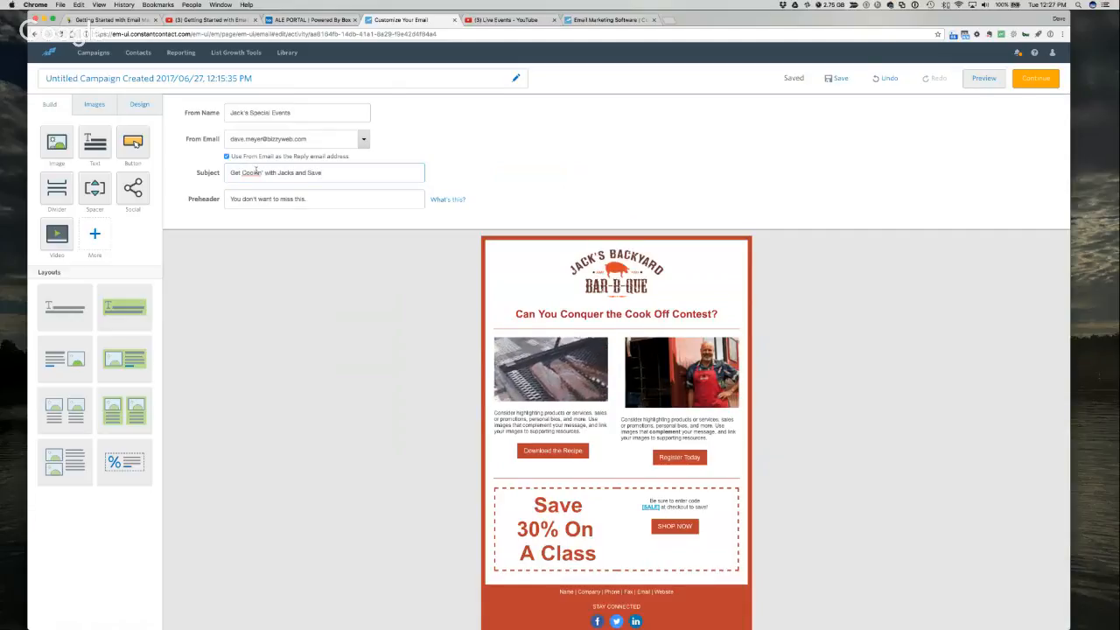
Replace the Preheader text with "Enjoy 30% off our next Cooking Class with this exclusive code"
{"action": "triple_click", "coordinate": [266, 201]}
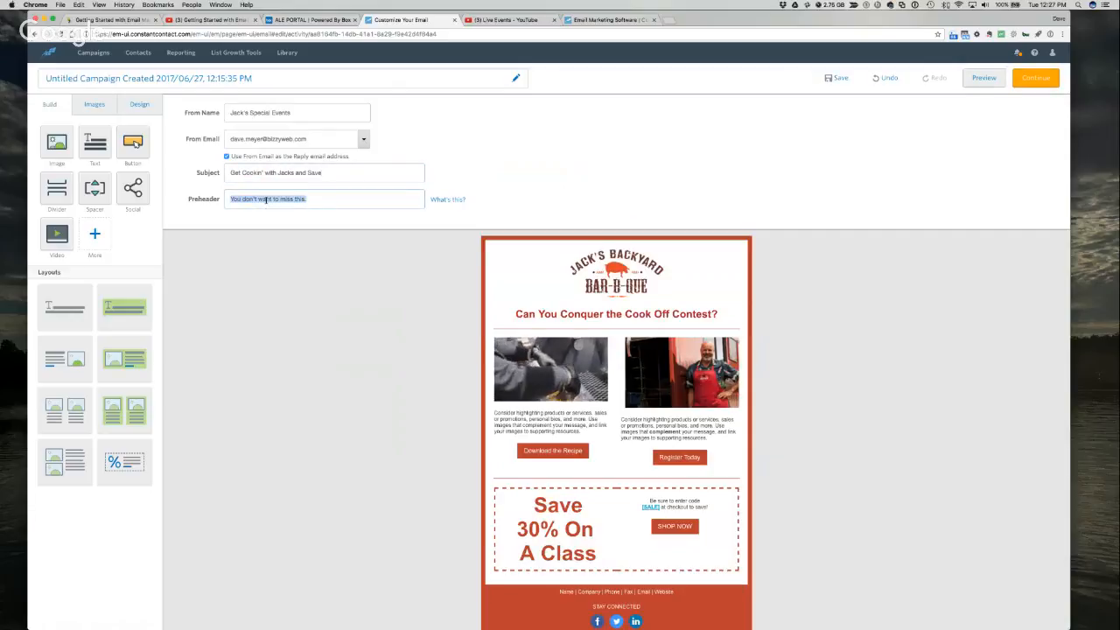
{"action": "type", "text": "En"}
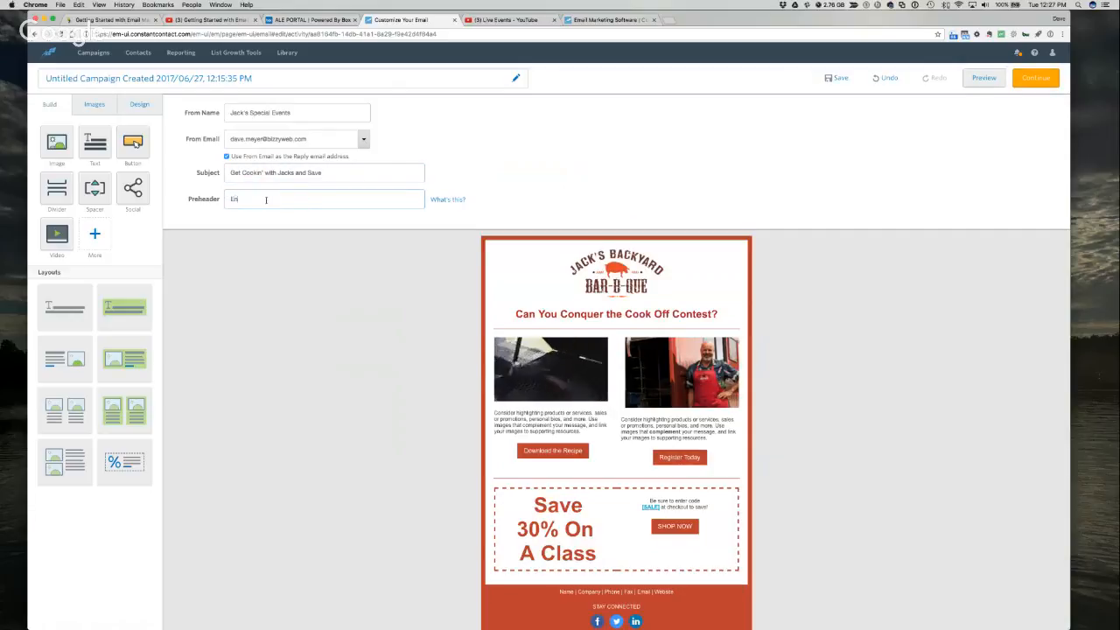
{"action": "type", "text": "joy 30"}
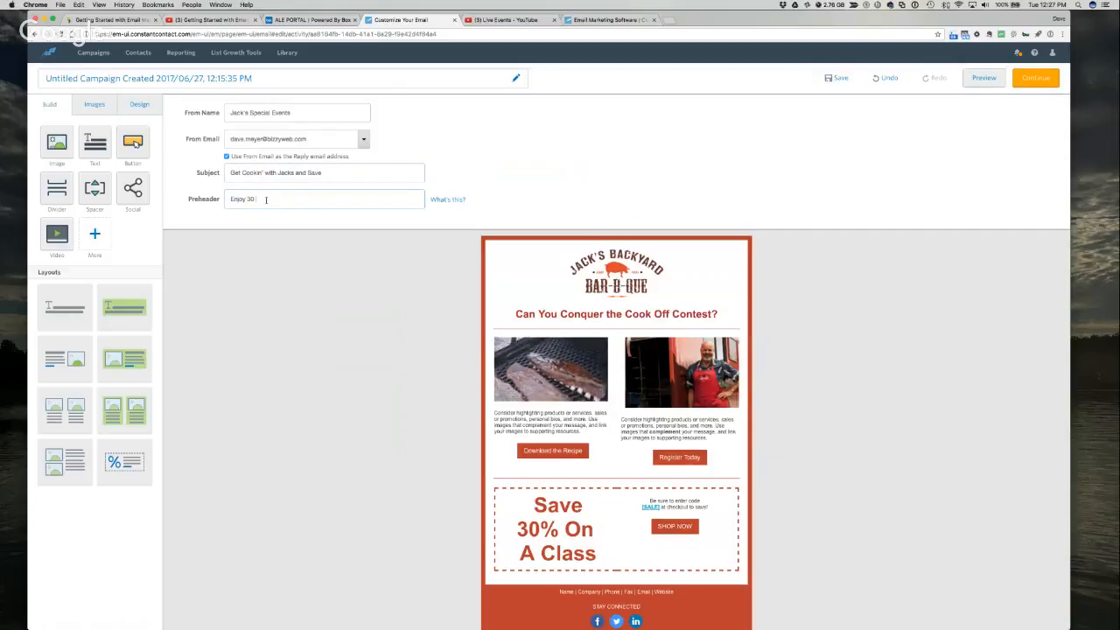
{"action": "type", "text": "% of"}
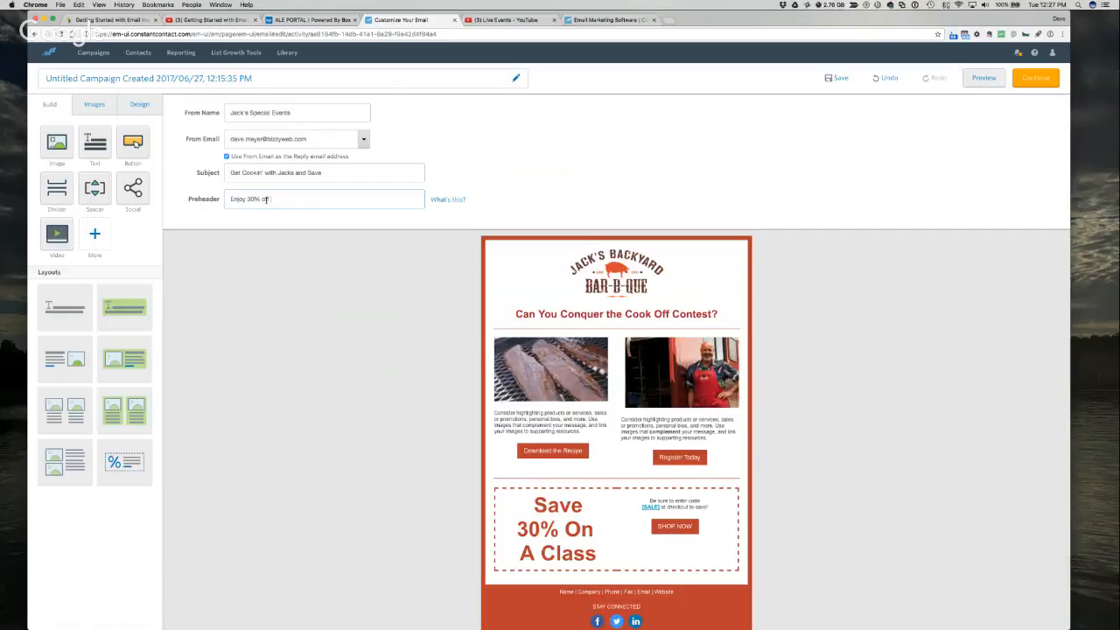
{"action": "type", "text": "f our next "}
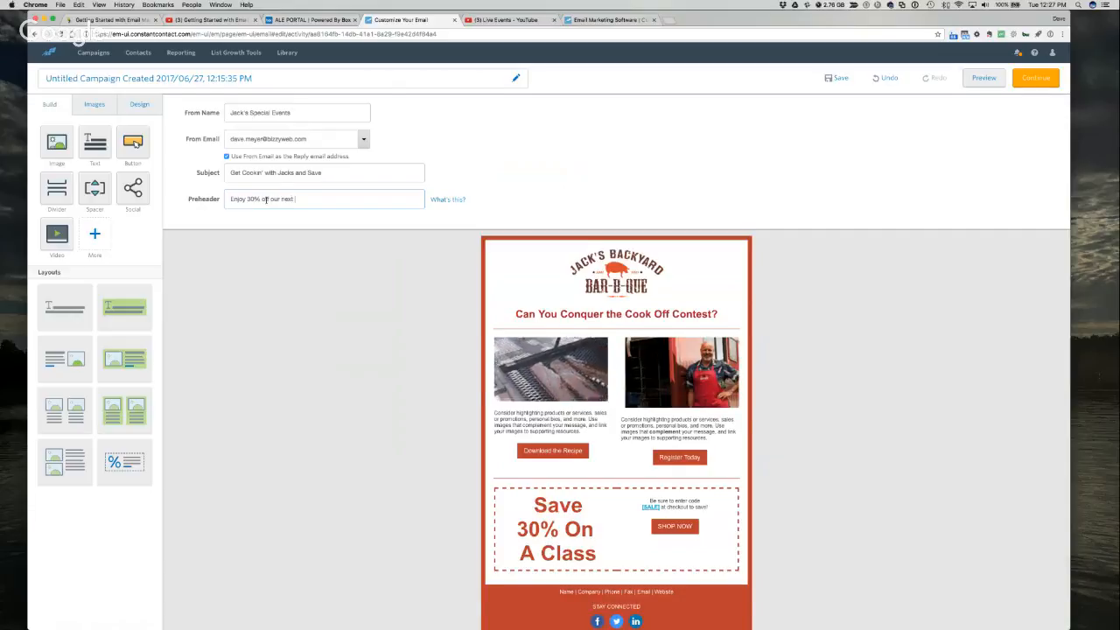
{"action": "type", "text": "Cooking Class"}
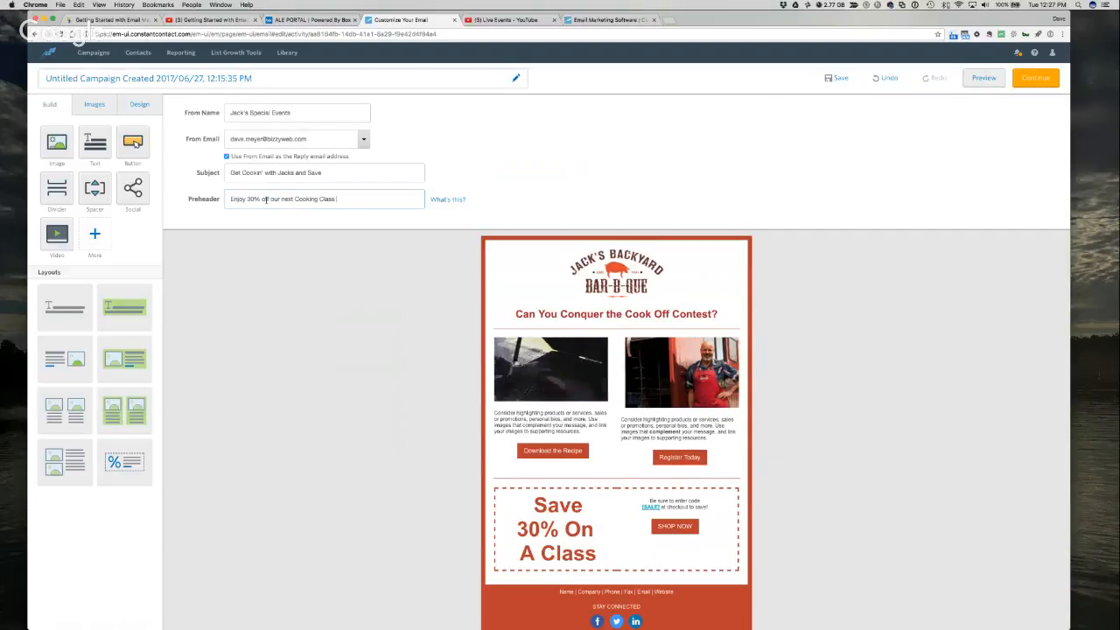
{"action": "type", "text": " with "}
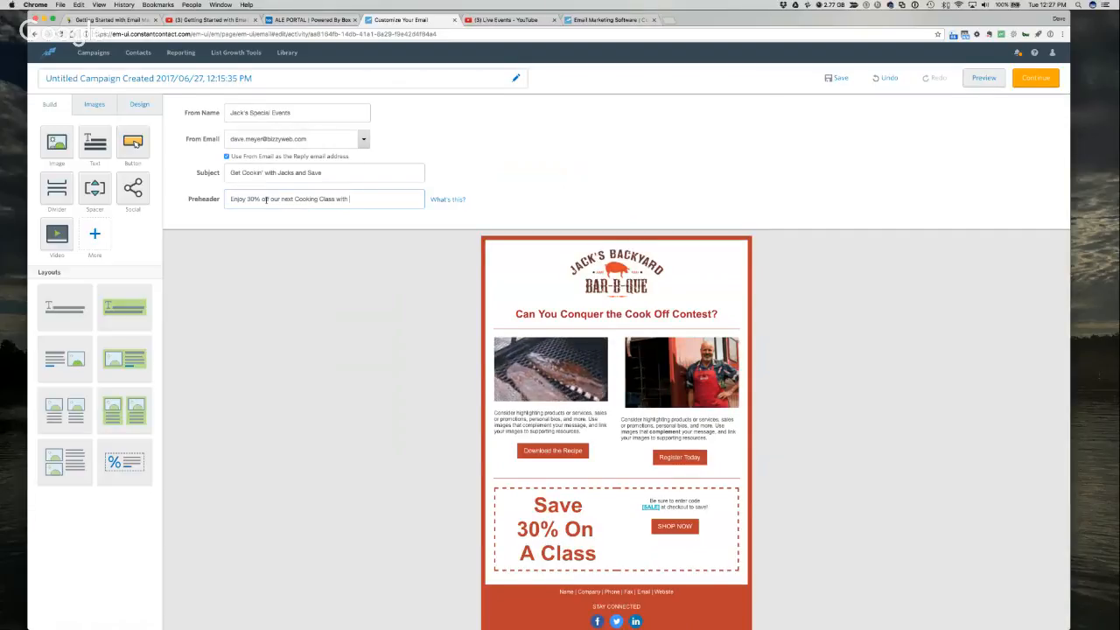
{"action": "type", "text": "this exc"}
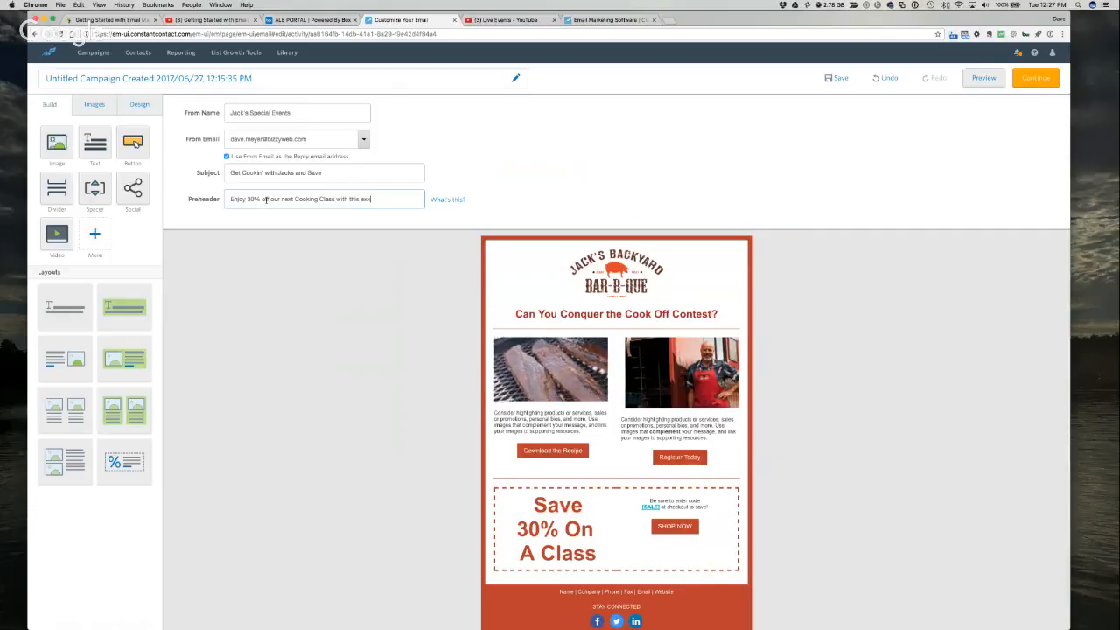
{"action": "type", "text": "lusive code"}
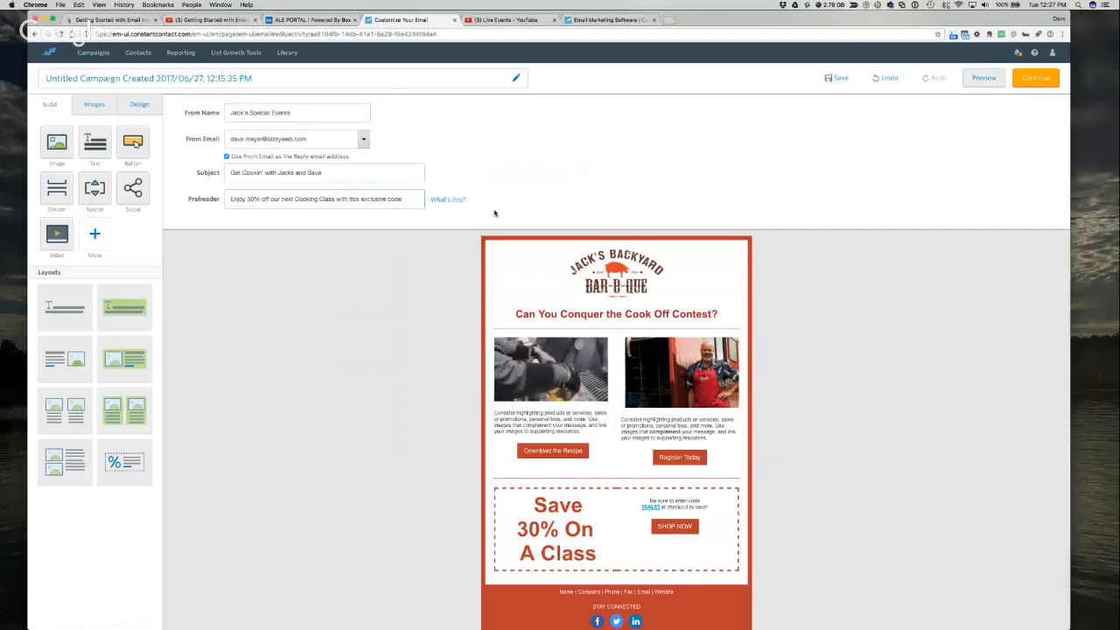
Rename the campaign as "06-27-17 BBQ Cook Off Template" and save the name
{"action": "left_click", "coordinate": [196, 79]}
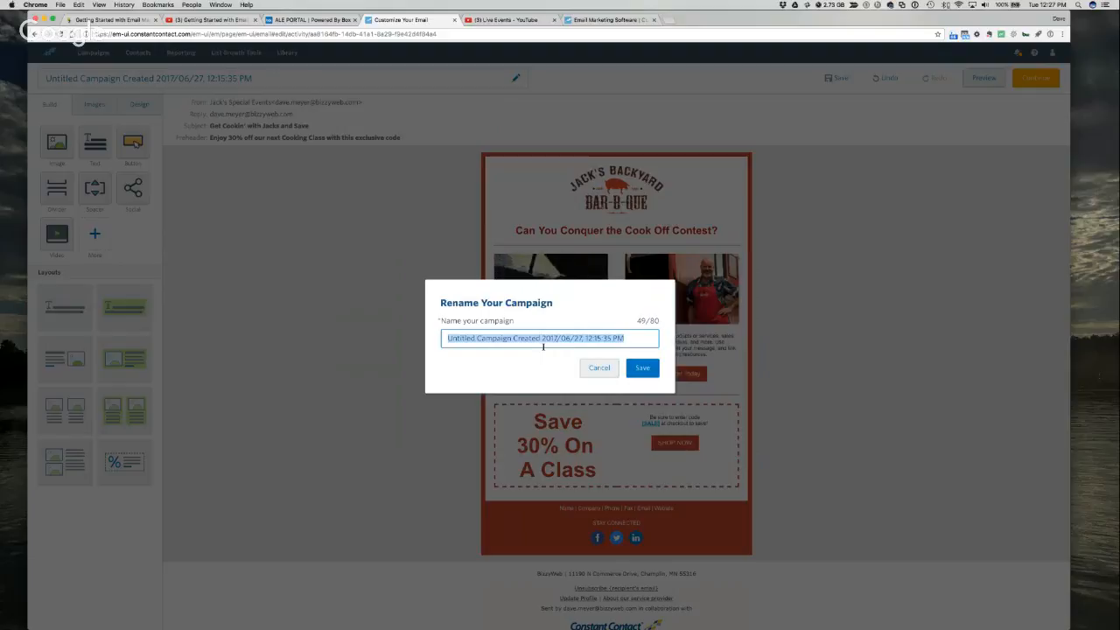
{"action": "type", "text": "06"}
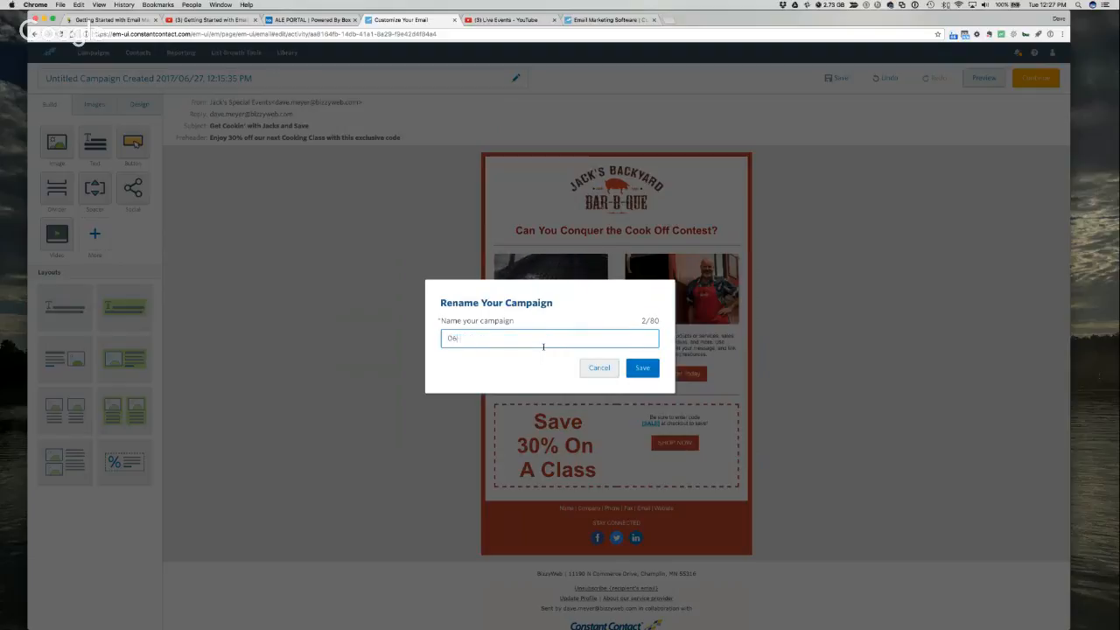
{"action": "type", "text": "-27-1"}
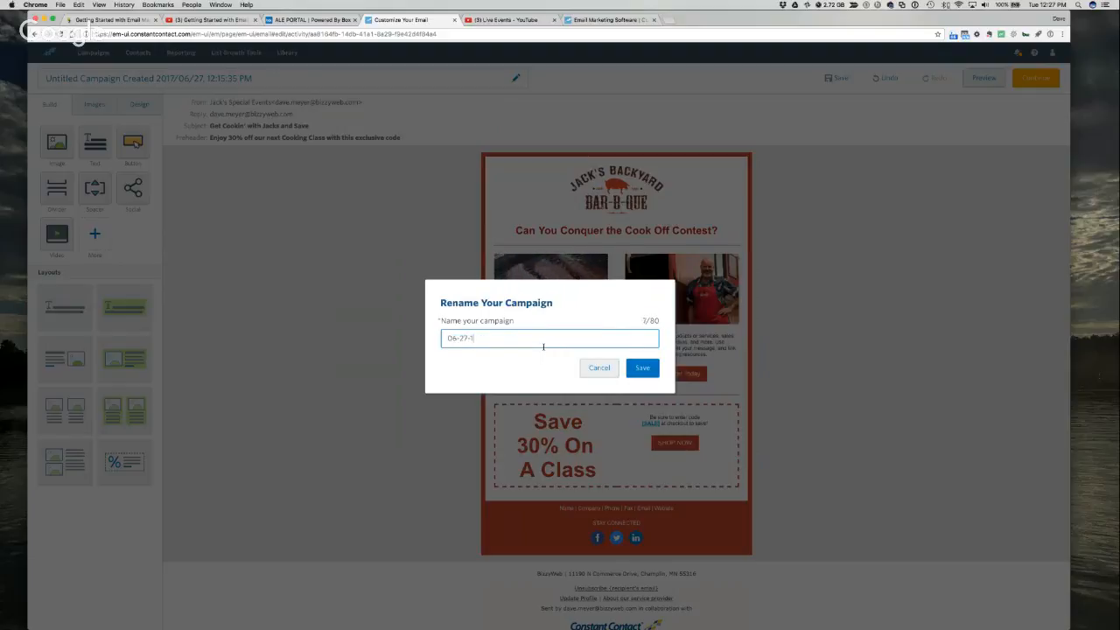
{"action": "type", "text": "7 BBQ"}
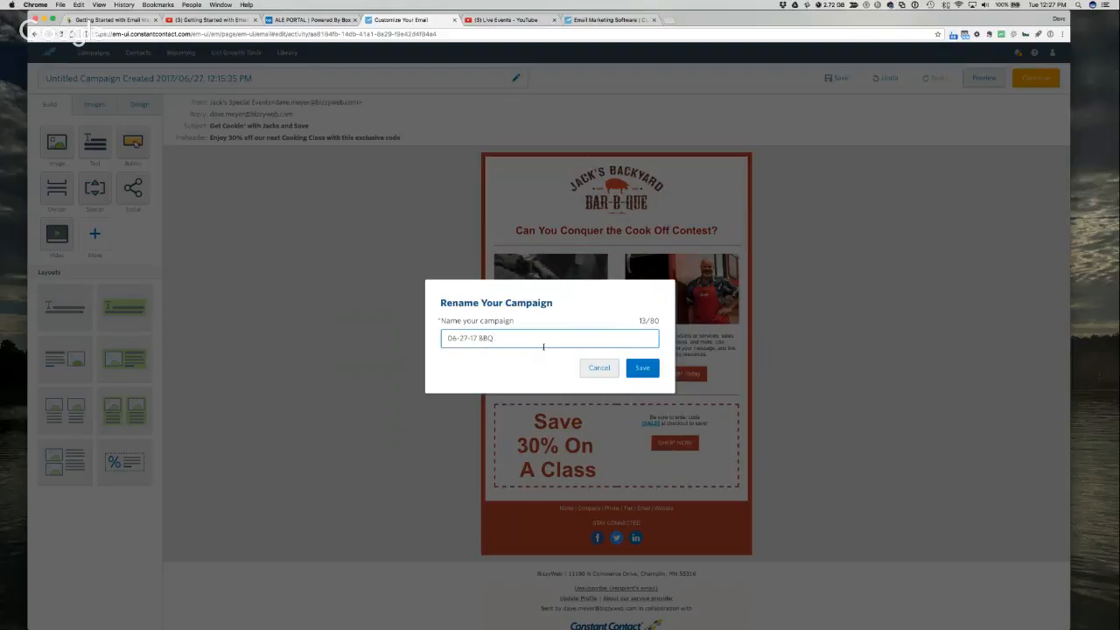
{"action": "type", "text": " Cook"}
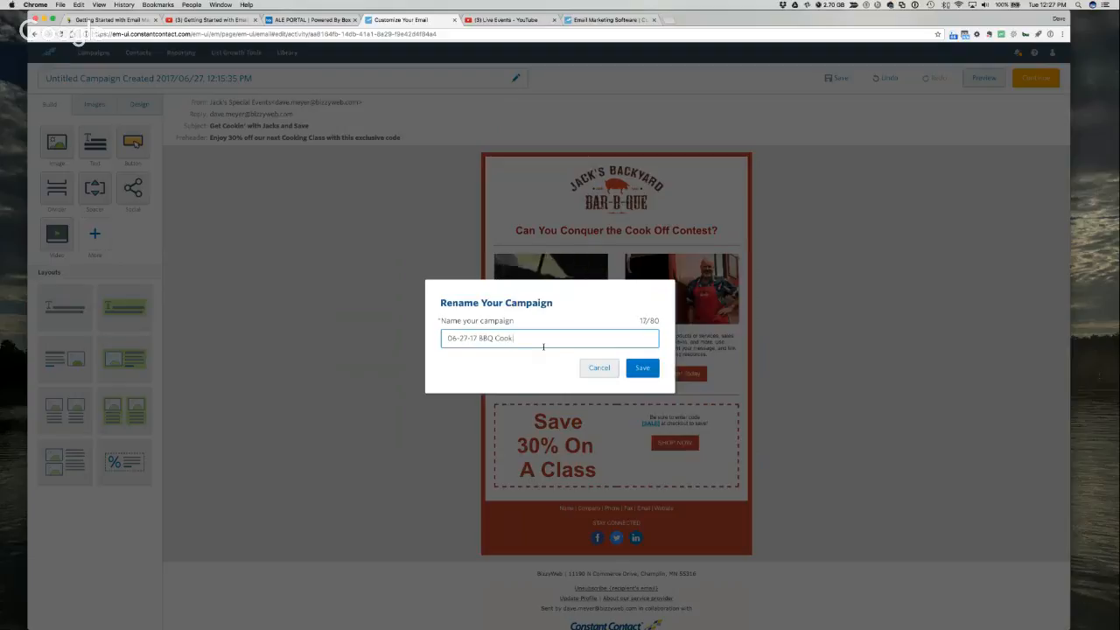
{"action": "type", "text": " Off Template"}
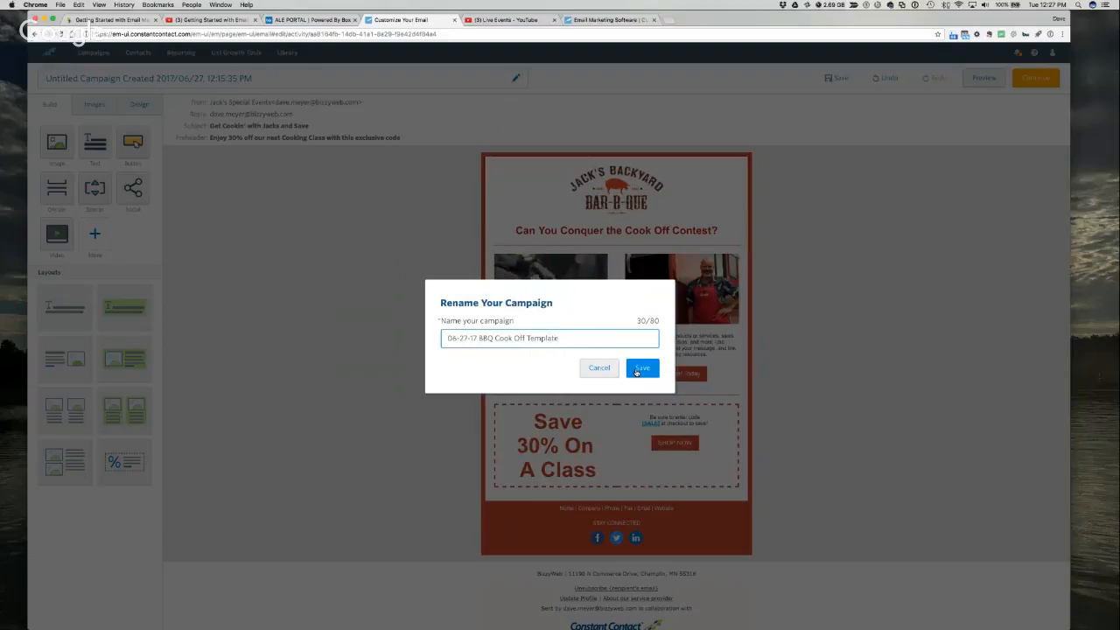
{"action": "left_click", "coordinate": [640, 368]}
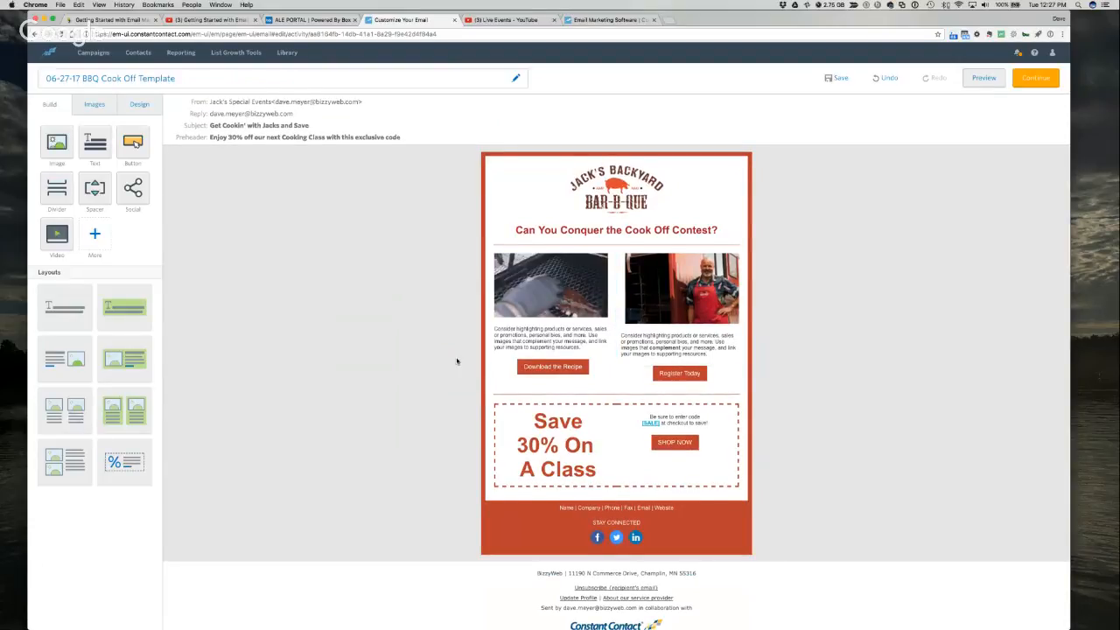
Check the footer's editable contact line and its social network links, leaving the social settings without inserting changes
{"action": "scroll", "coordinate": [456, 360], "scroll_direction": "down", "scroll_amount": 1}
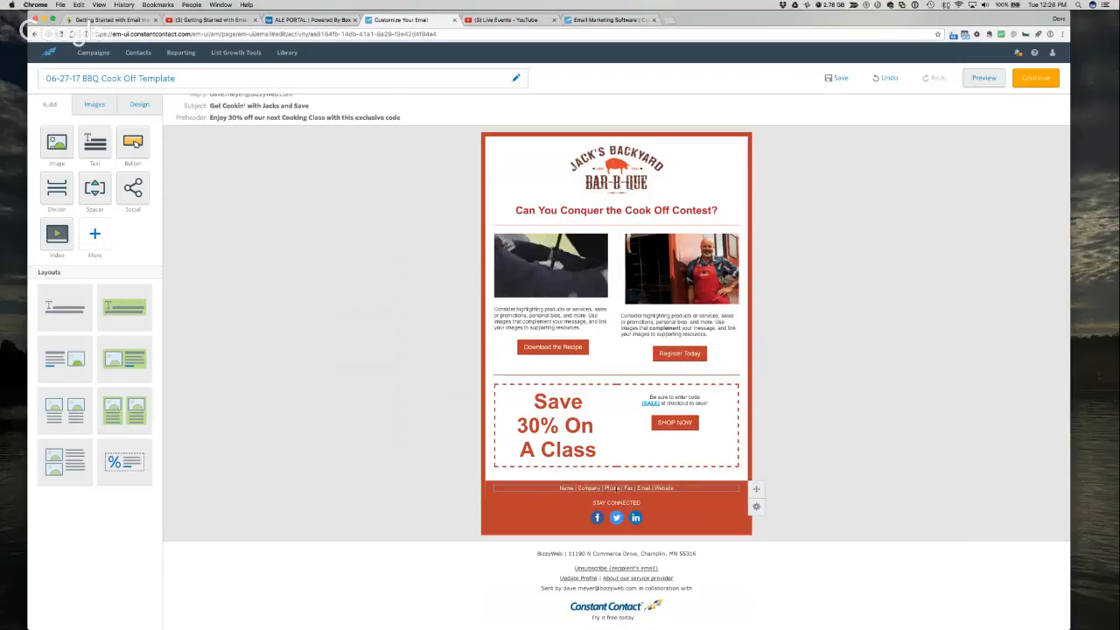
{"action": "left_click", "coordinate": [589, 487]}
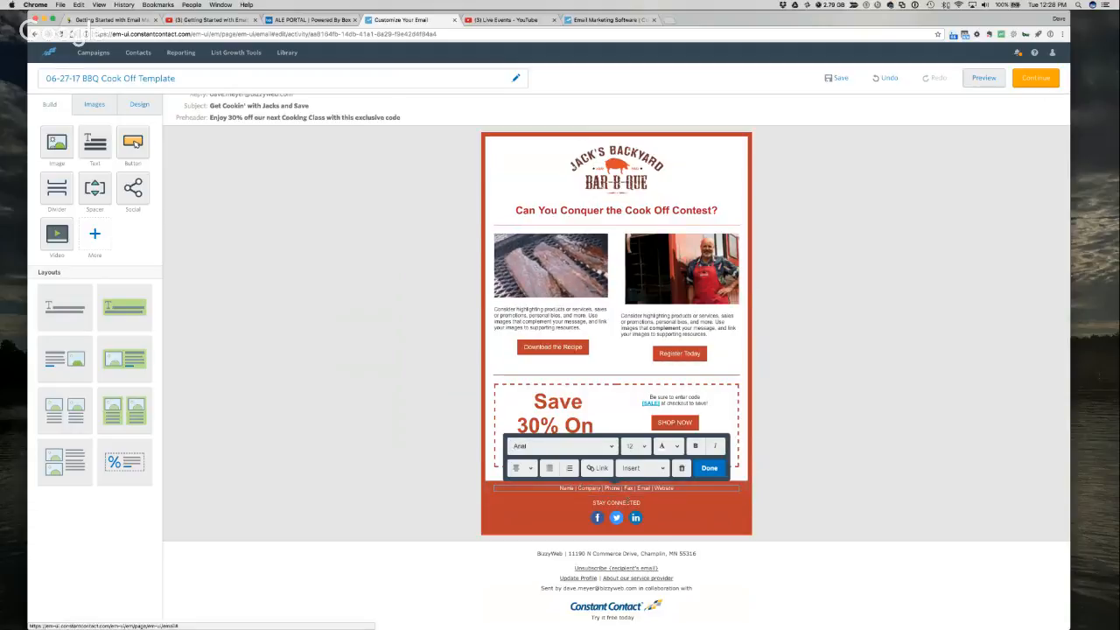
{"action": "left_click", "coordinate": [599, 517]}
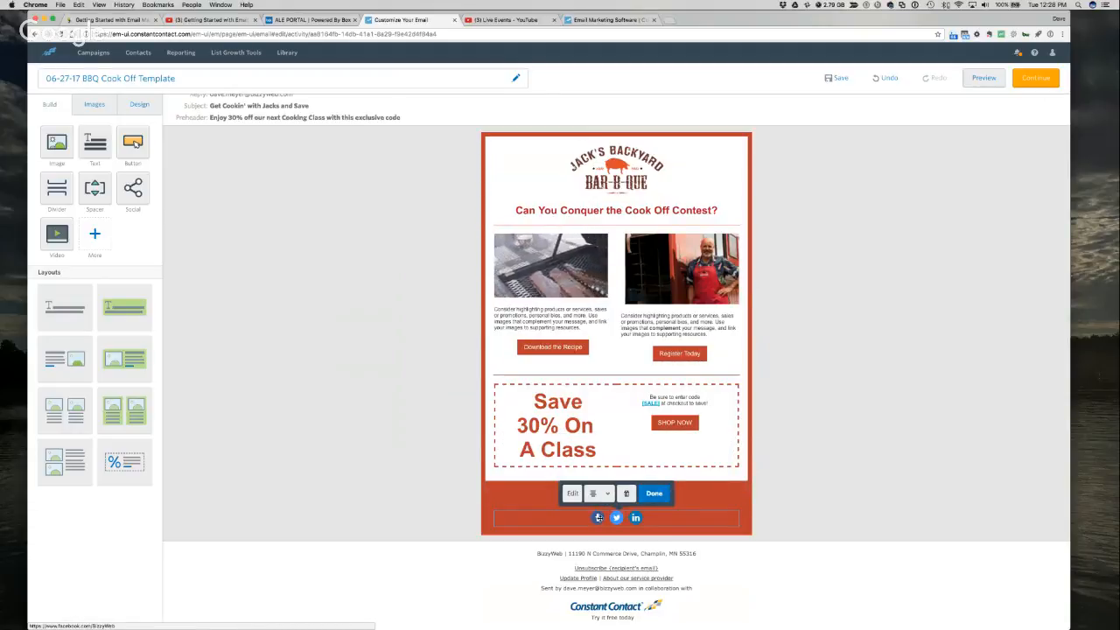
{"action": "left_click", "coordinate": [572, 493]}
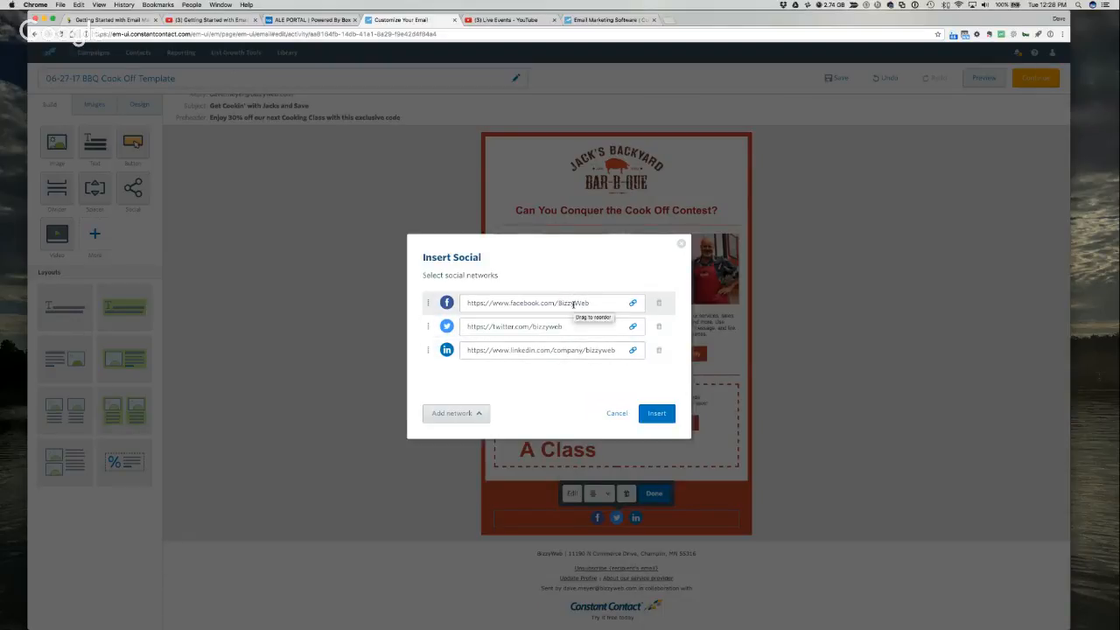
{"action": "left_click", "coordinate": [615, 415]}
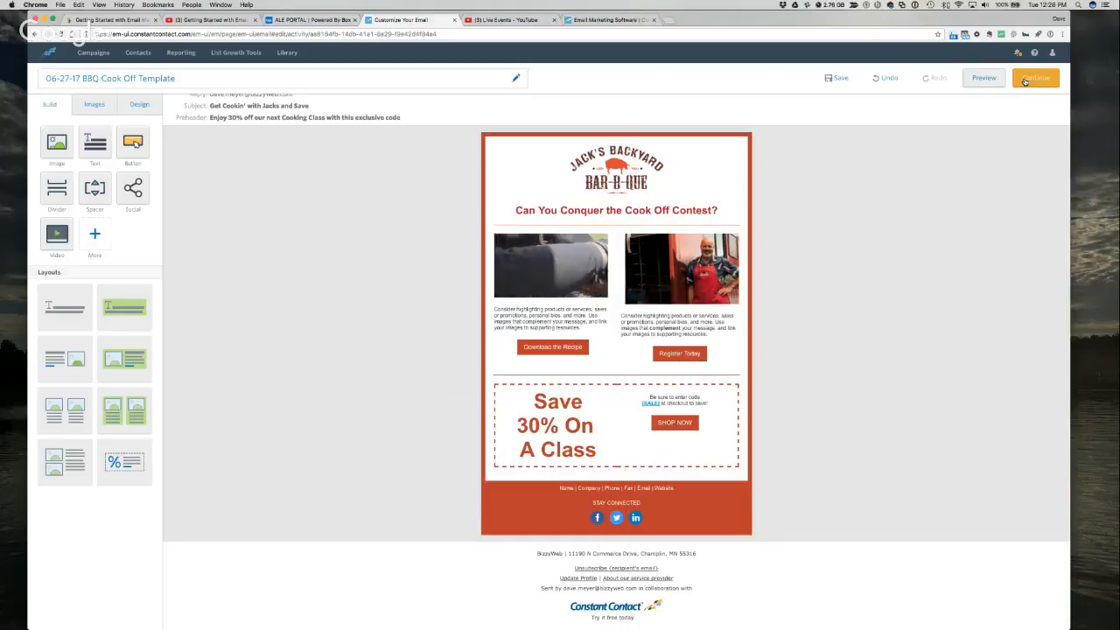
Preview the newsletter in the desktop and mobile layouts, reviewing the mobile version from logo to coupon
{"action": "left_click", "coordinate": [982, 78]}
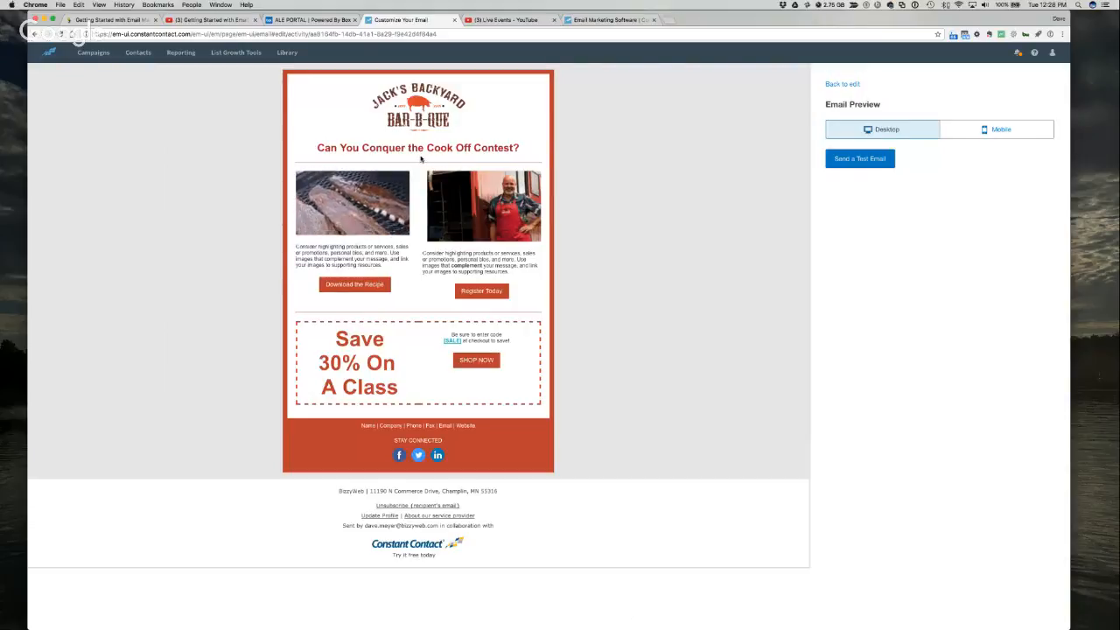
{"action": "left_click", "coordinate": [986, 130]}
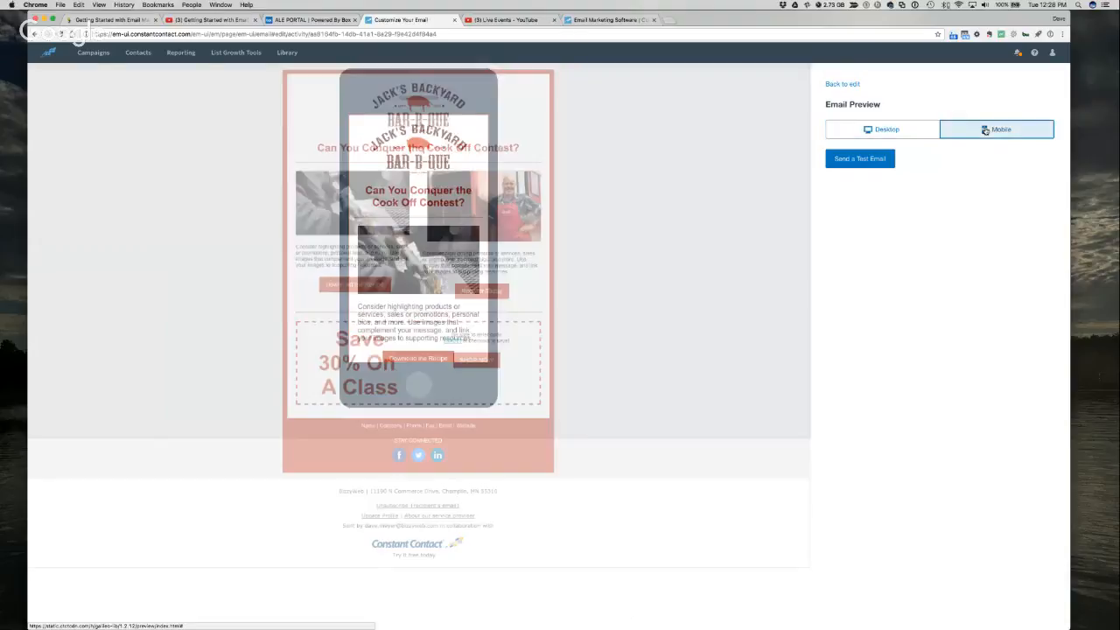
{"action": "scroll", "coordinate": [437, 214], "scroll_direction": "down", "scroll_amount": 3}
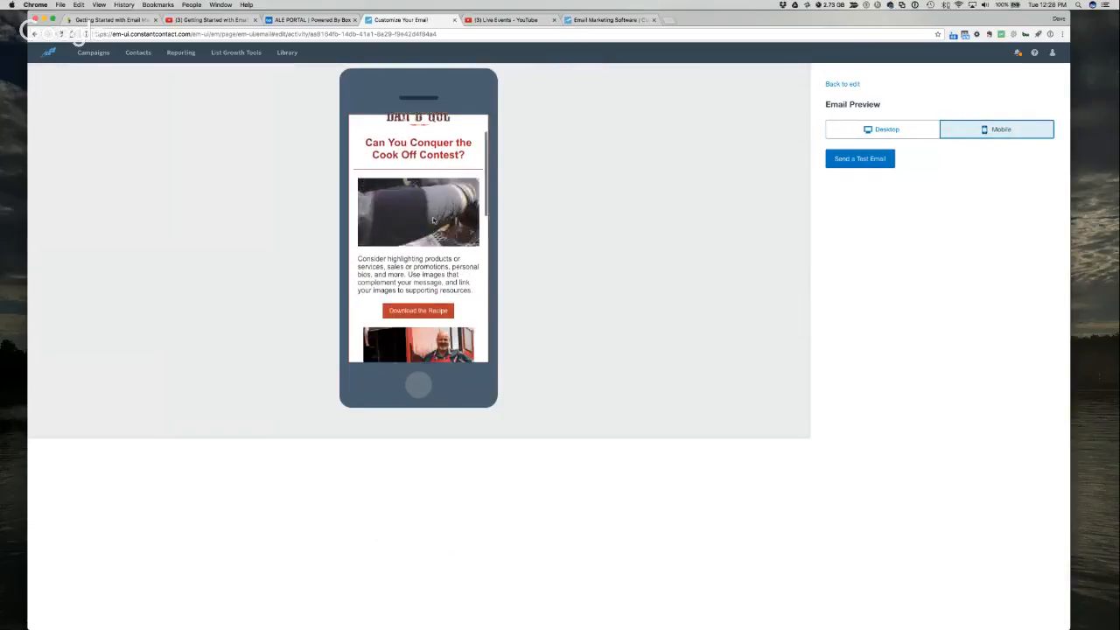
{"action": "scroll", "coordinate": [438, 215], "scroll_direction": "down", "scroll_amount": 7}
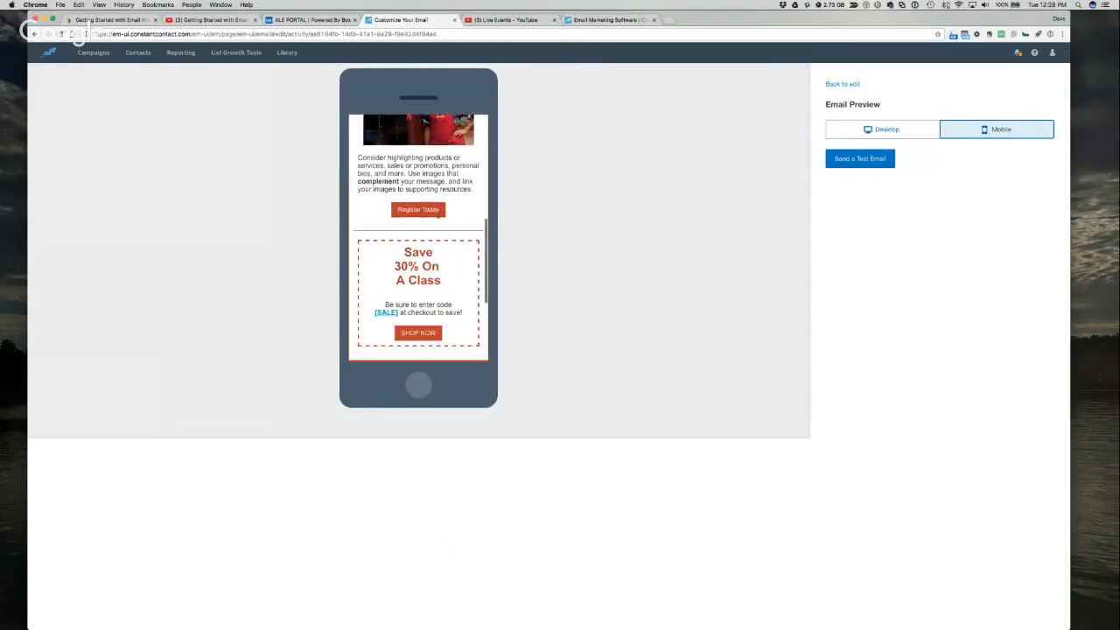
{"action": "scroll", "coordinate": [439, 218], "scroll_direction": "down", "scroll_amount": 3}
{"action": "scroll", "coordinate": [438, 217], "scroll_direction": "up", "scroll_amount": 6}
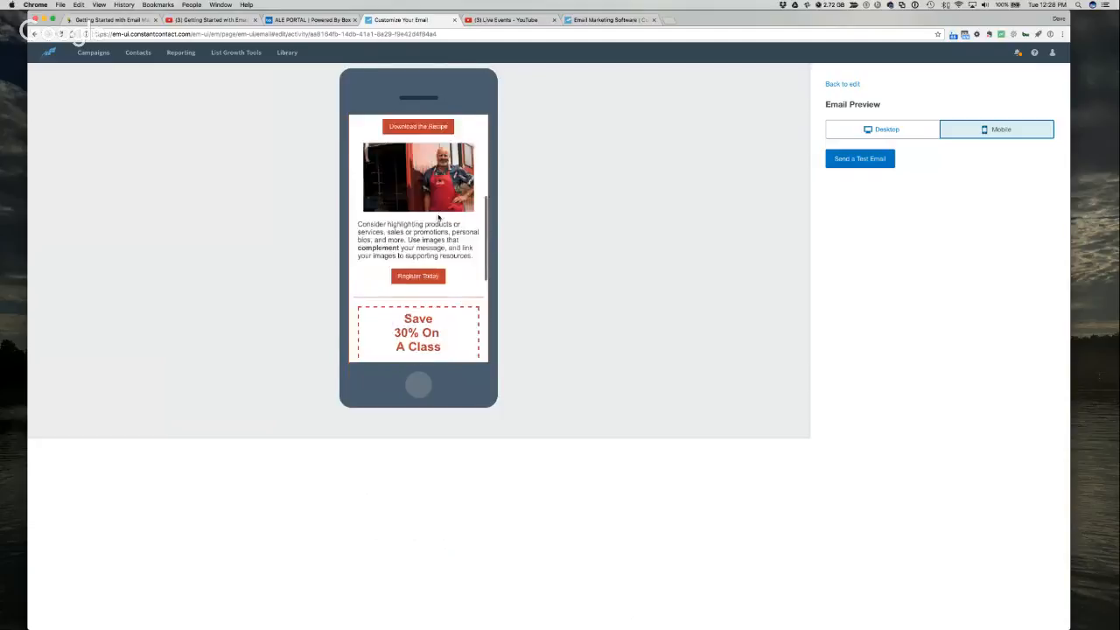
{"action": "scroll", "coordinate": [438, 219], "scroll_direction": "up", "scroll_amount": 5}
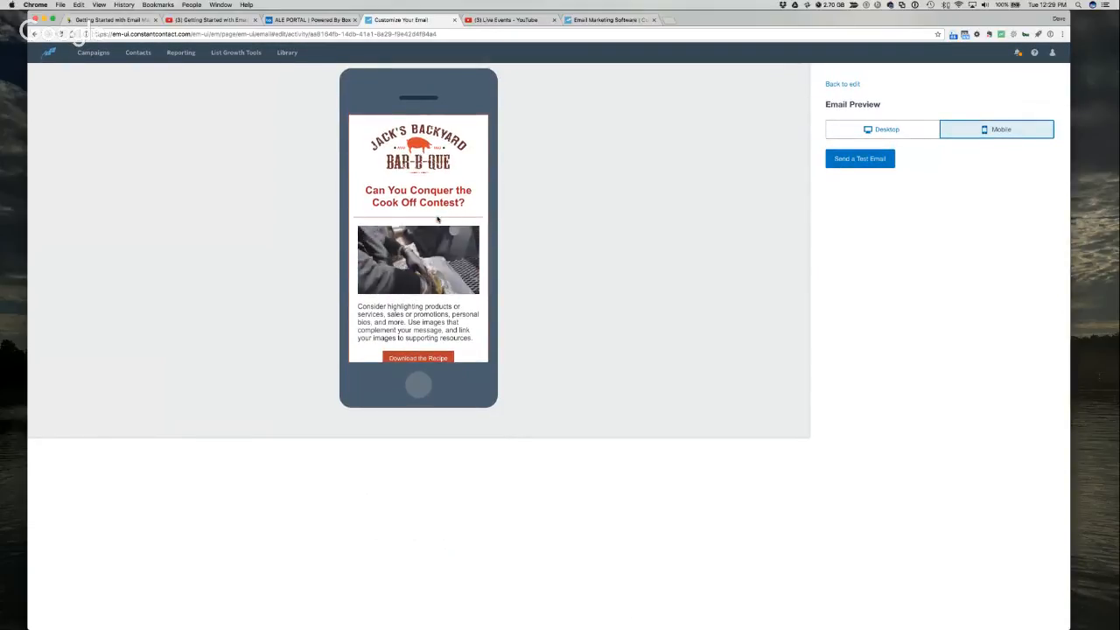
{"action": "scroll", "coordinate": [438, 219], "scroll_direction": "down", "scroll_amount": 10}
{"action": "scroll", "coordinate": [437, 219], "scroll_direction": "up", "scroll_amount": 10}
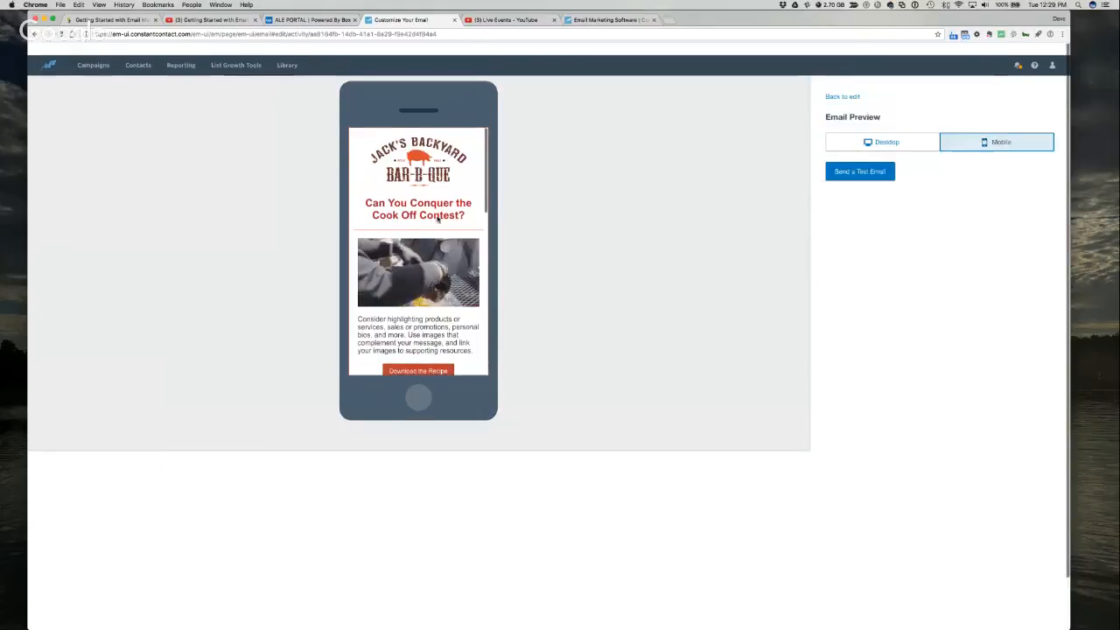
Check the options for sending a test email without sending one, and return the preview to the desktop layout
{"action": "scroll", "coordinate": [437, 220], "scroll_direction": "down", "scroll_amount": 1}
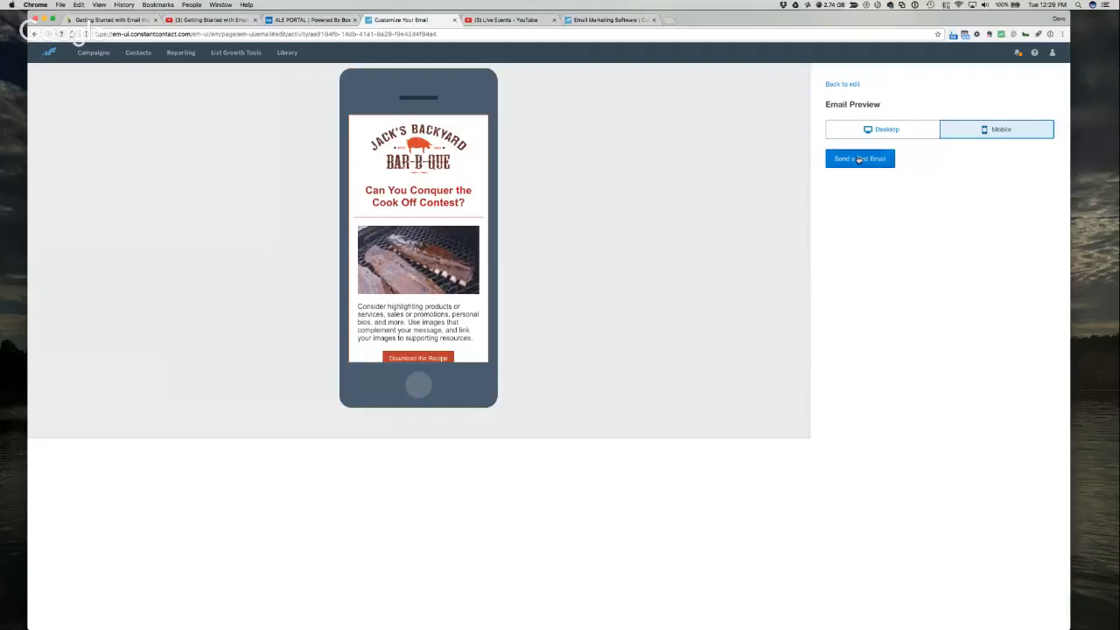
{"action": "left_click", "coordinate": [858, 159]}
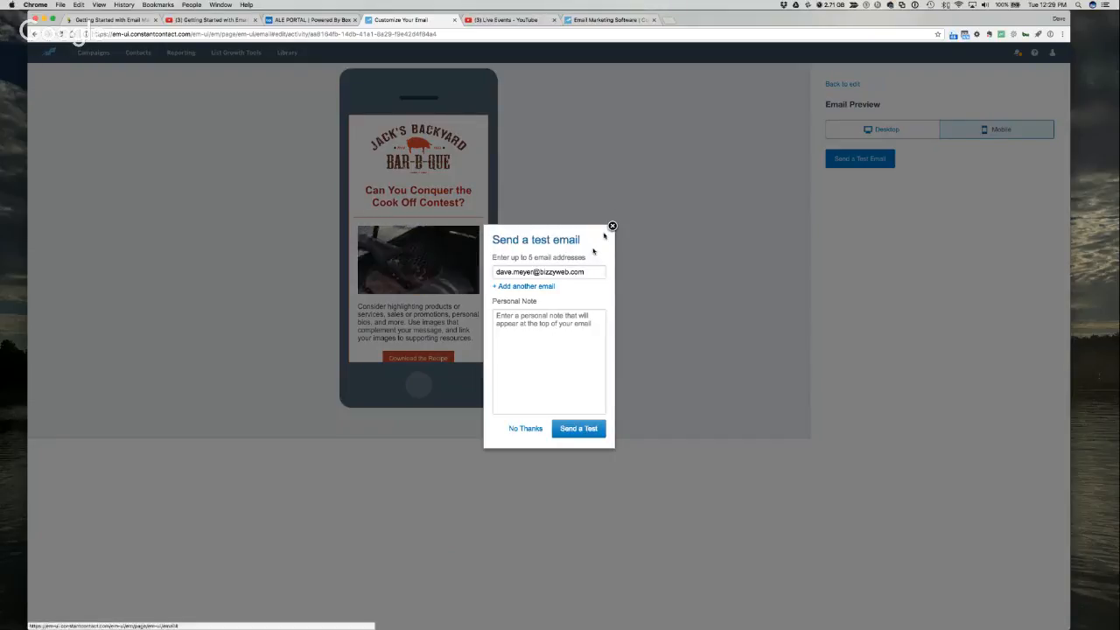
{"action": "left_click", "coordinate": [612, 226]}
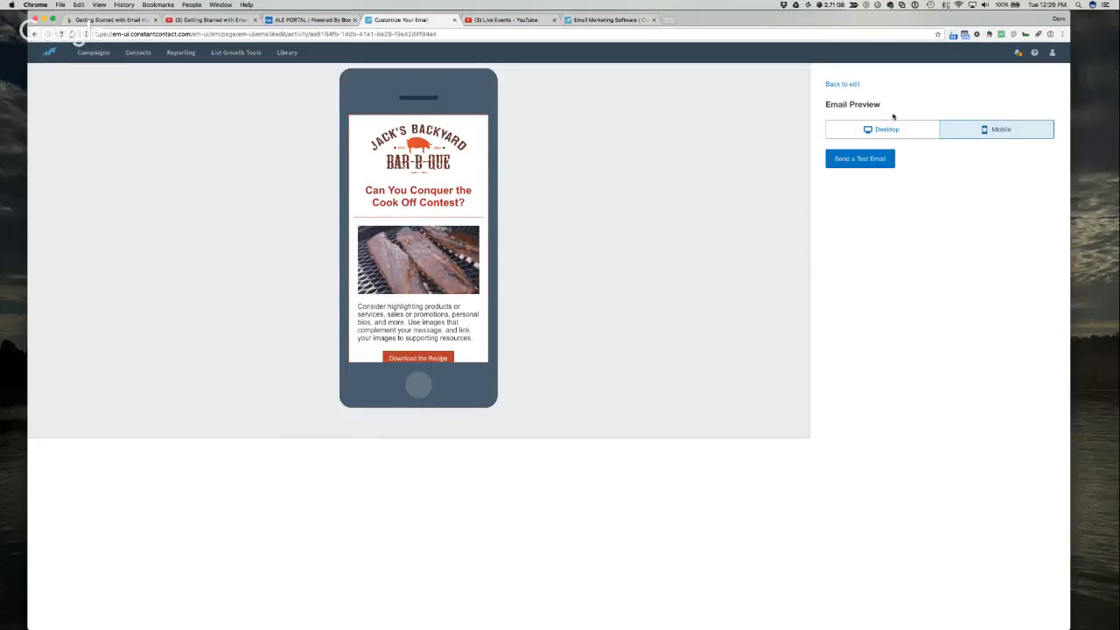
{"action": "left_click", "coordinate": [885, 128]}
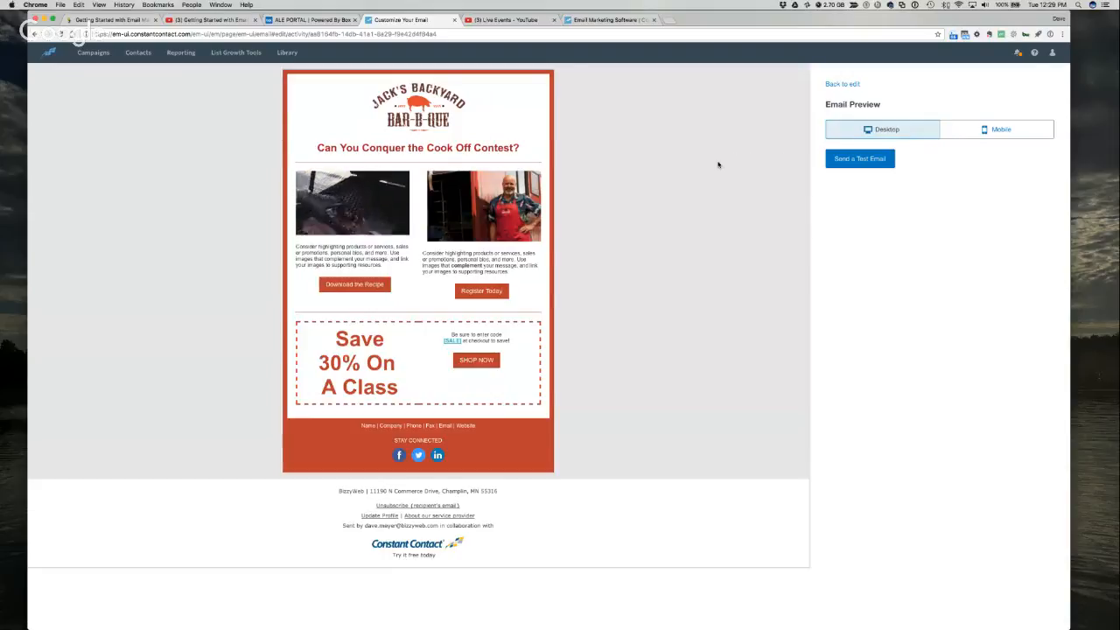
Reopen the "06-27-17 BBQ Cook Off Template" draft for editing, checking the webinar's YouTube live chat for questions while it loads
{"action": "left_click", "coordinate": [91, 54]}
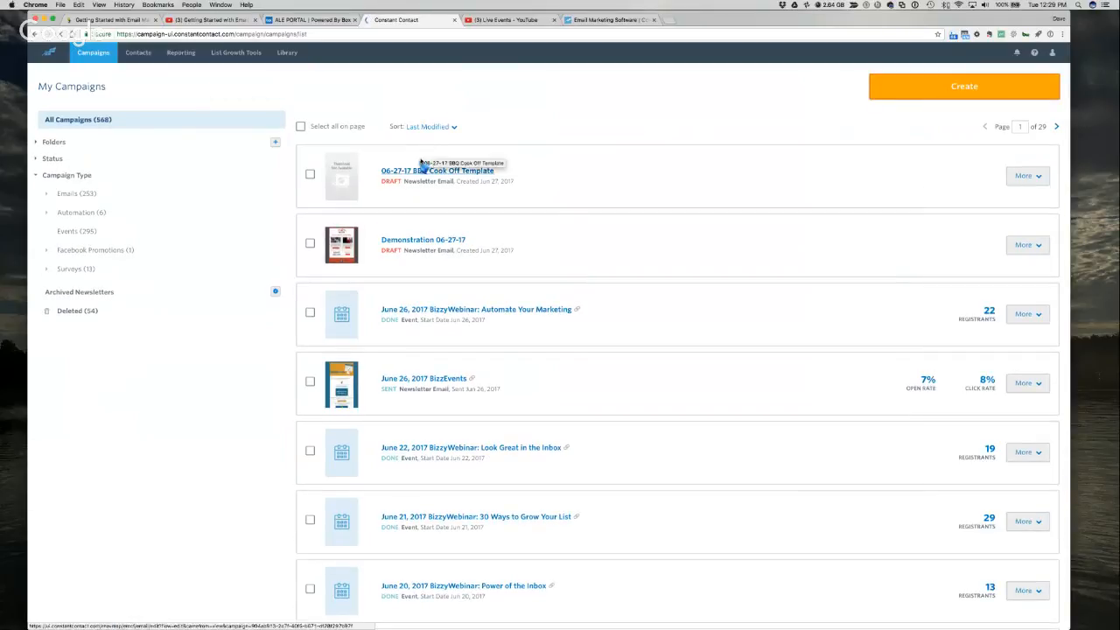
{"action": "left_click", "coordinate": [419, 172]}
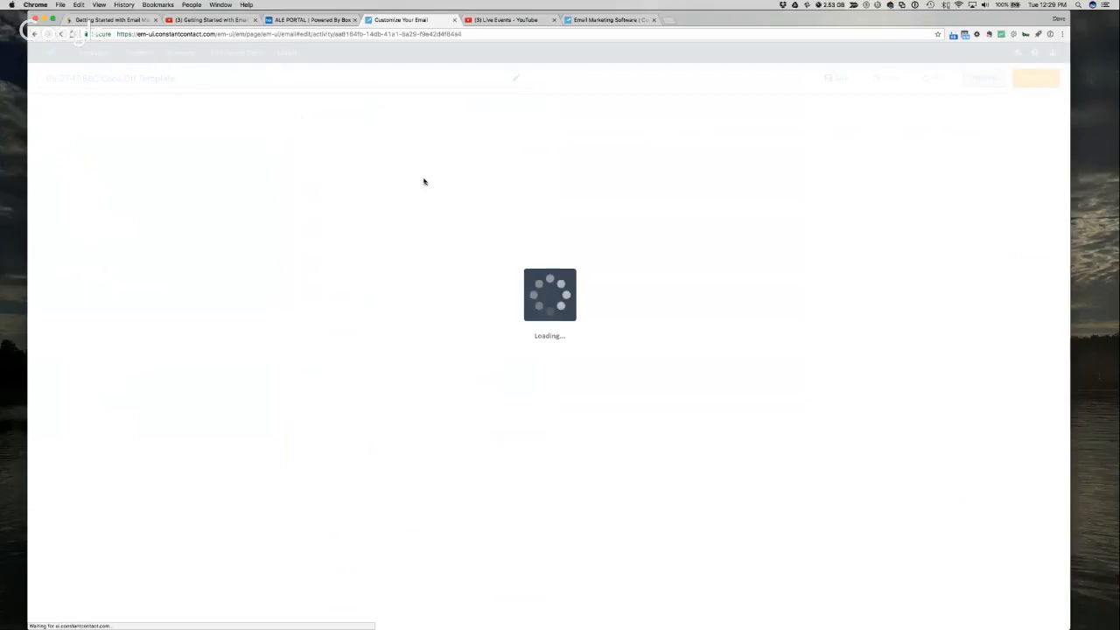
{"action": "left_click", "coordinate": [507, 20]}
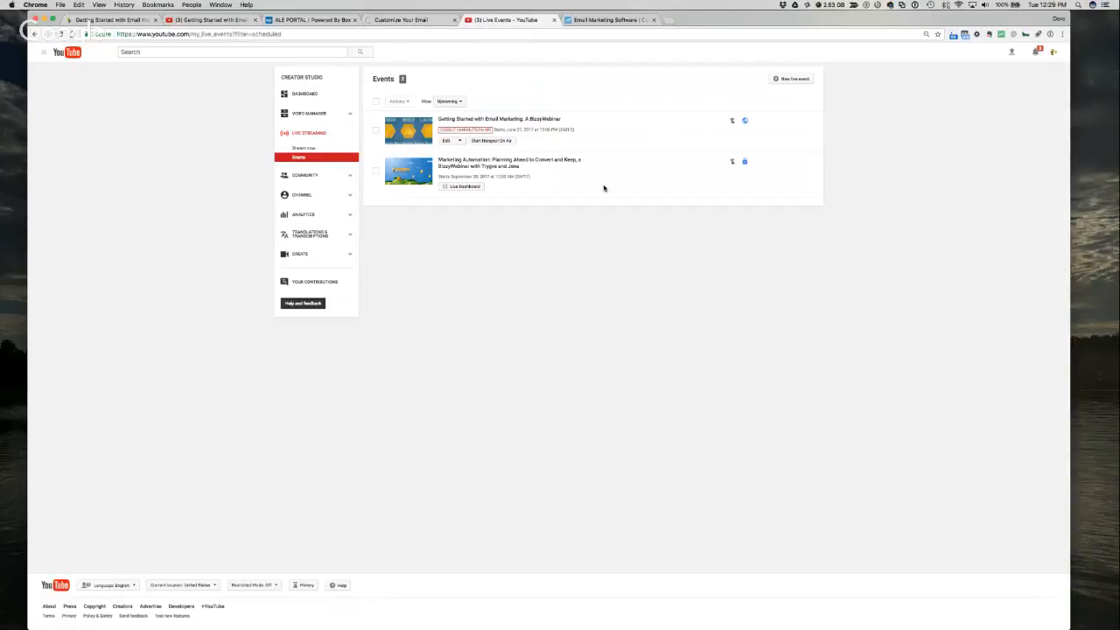
{"action": "left_click", "coordinate": [238, 19]}
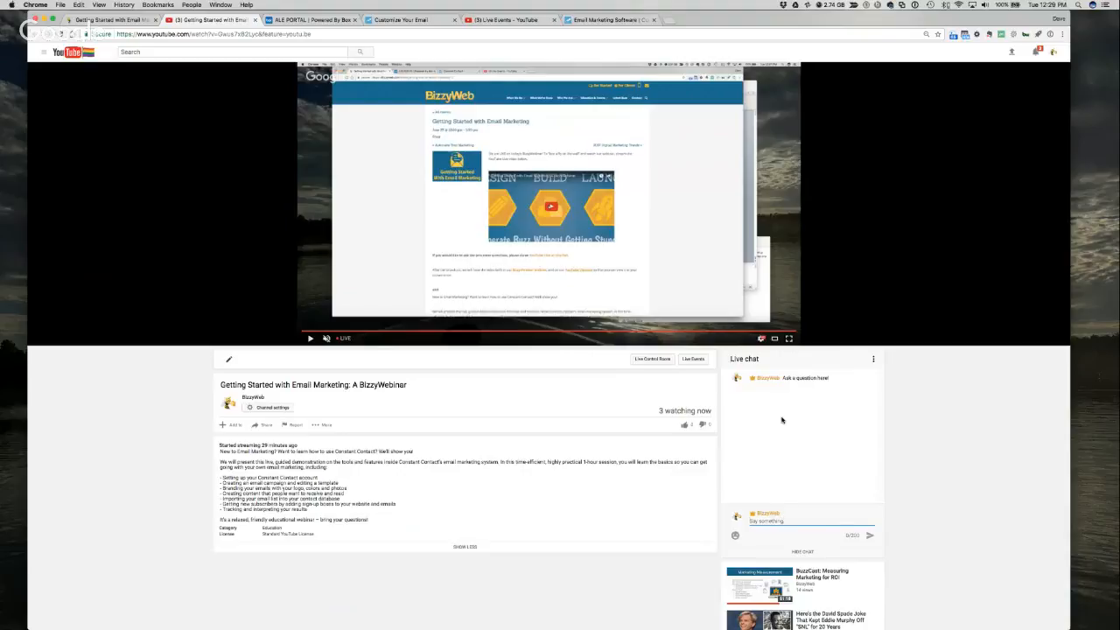
{"action": "left_click", "coordinate": [403, 20]}
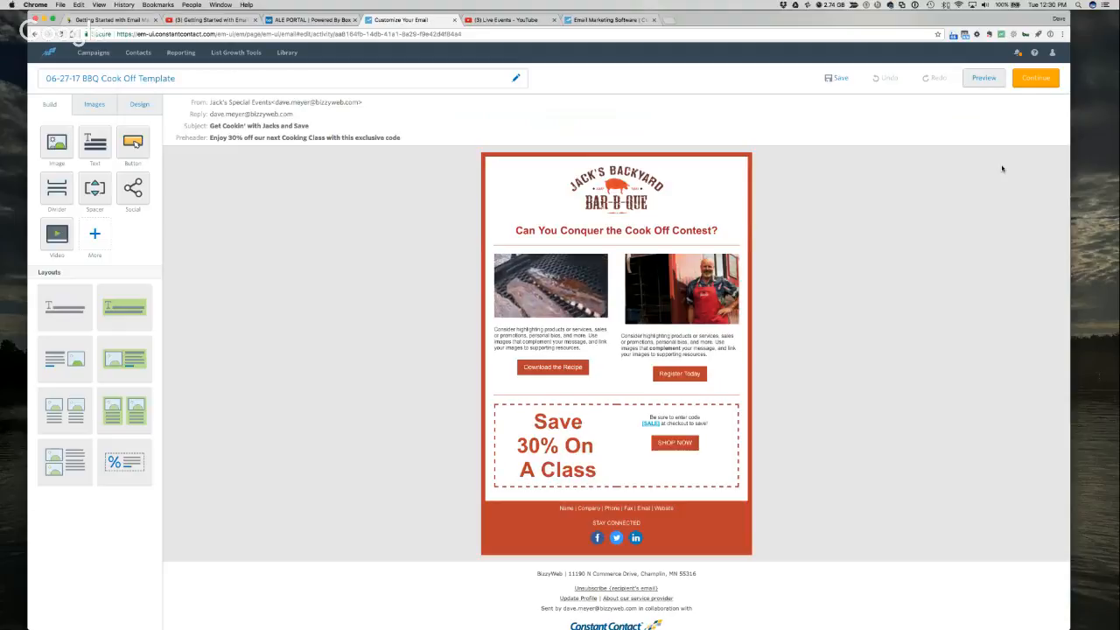
Continue the newsletter to its scheduling page and look through the available email lists
{"action": "left_click", "coordinate": [1036, 79]}
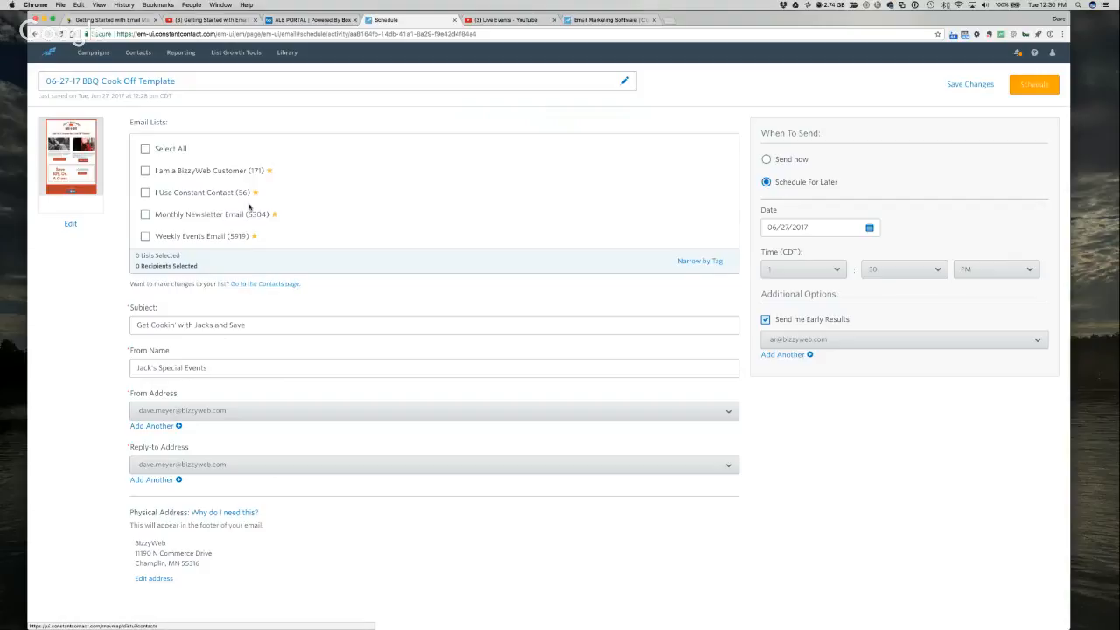
{"action": "scroll", "coordinate": [249, 211], "scroll_direction": "down", "scroll_amount": 3}
{"action": "scroll", "coordinate": [250, 211], "scroll_direction": "down", "scroll_amount": 5}
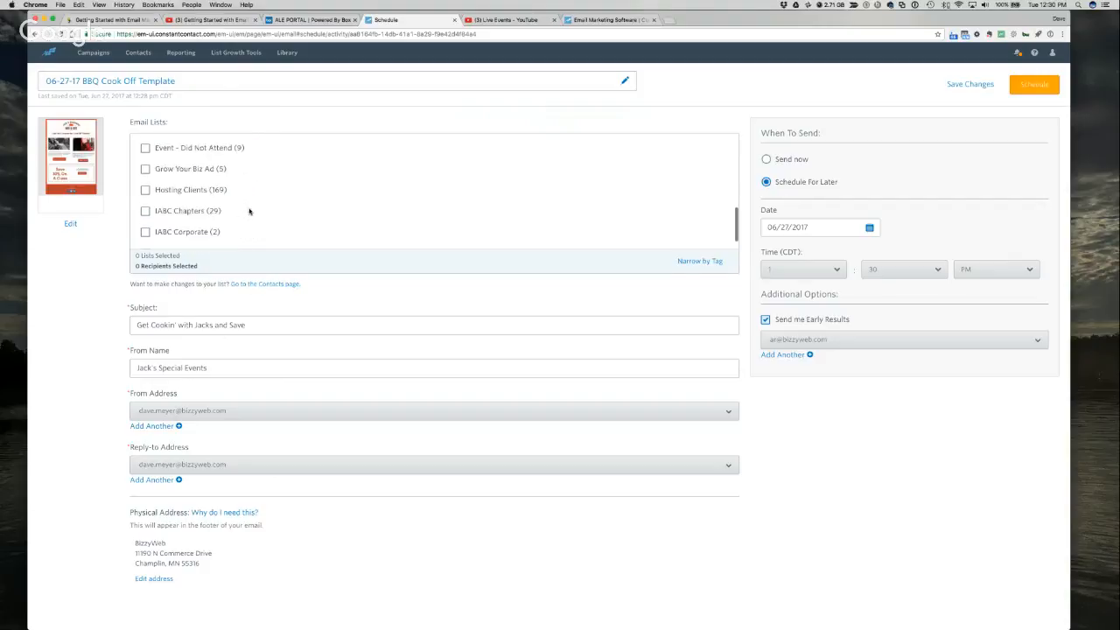
{"action": "scroll", "coordinate": [249, 211], "scroll_direction": "up", "scroll_amount": 10}
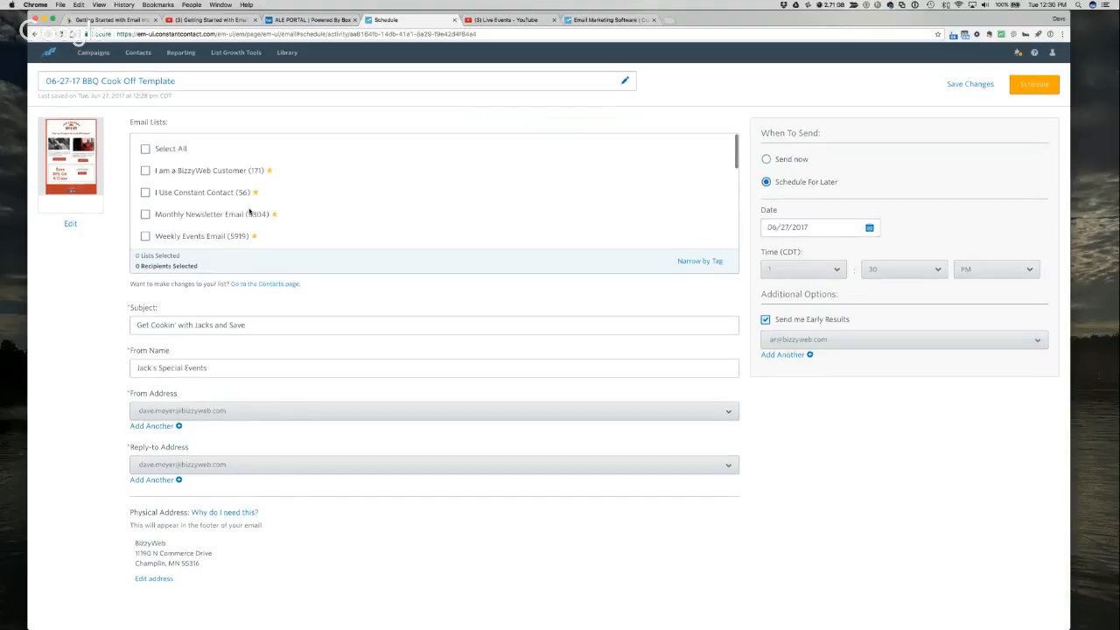
Go to contact management and add contacts by uploading the "Jack's BBQ List.xlsx" file from the desktop assets folder
{"action": "left_click", "coordinate": [269, 285]}
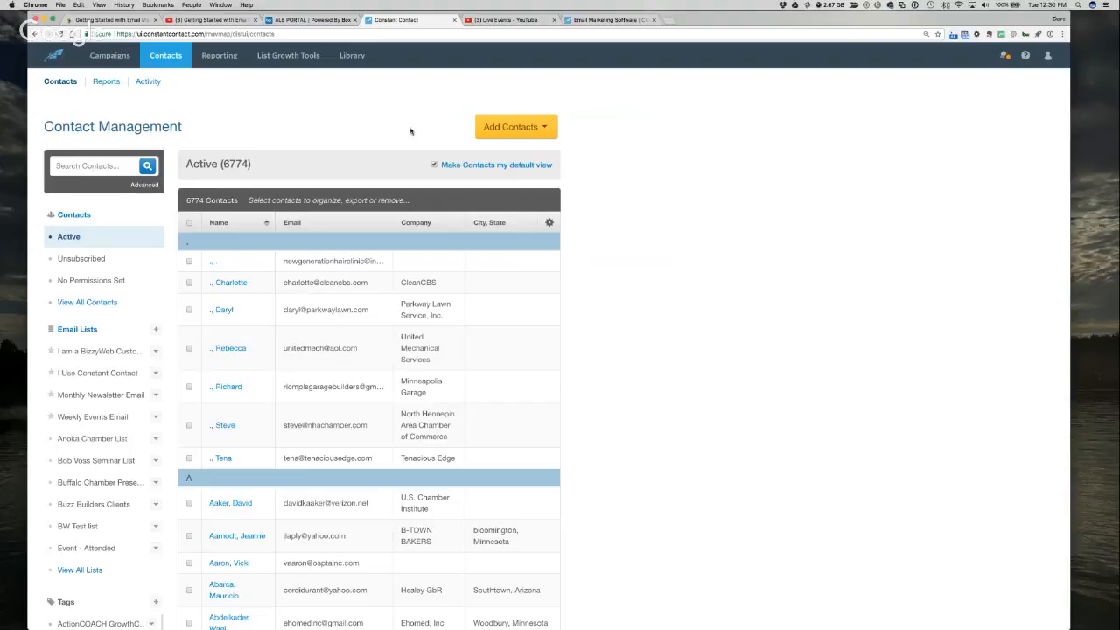
{"action": "left_click", "coordinate": [525, 127]}
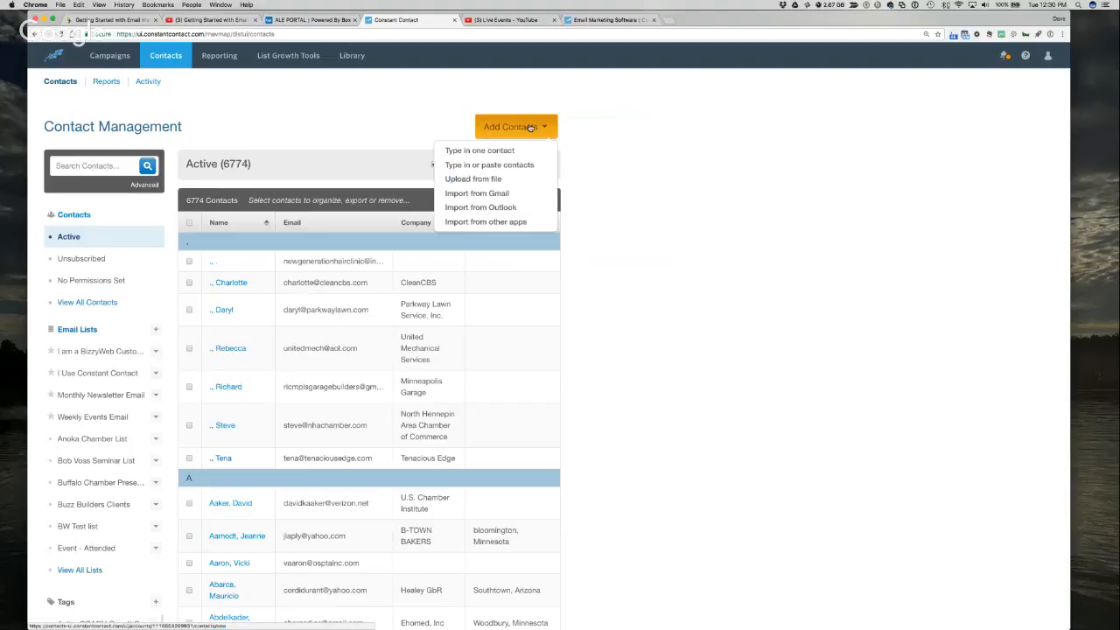
{"action": "left_click", "coordinate": [475, 179]}
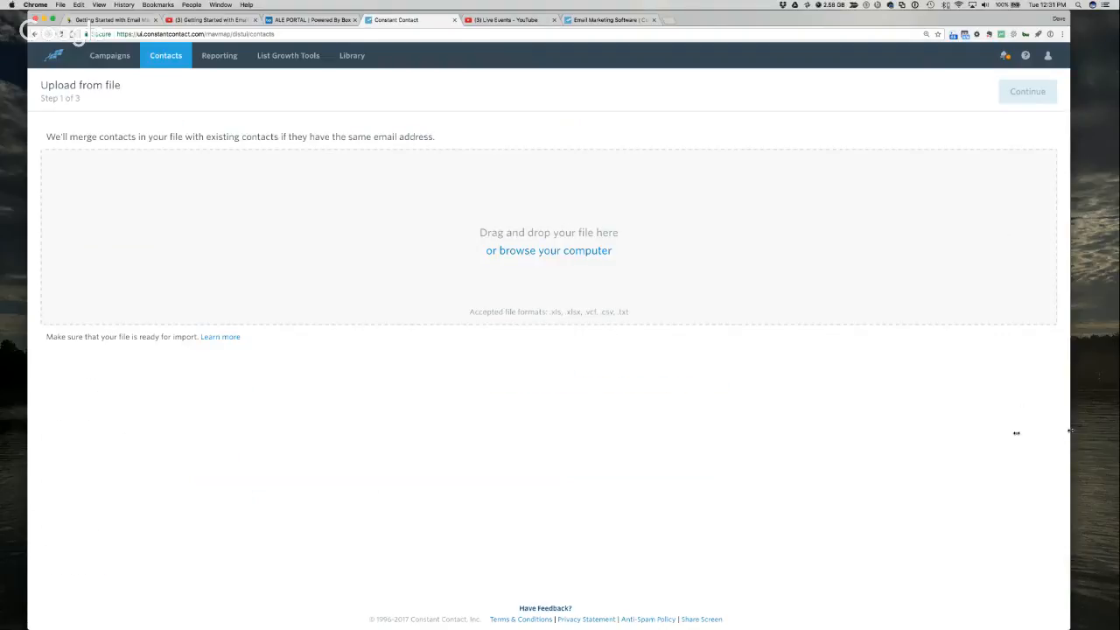
{"action": "left_click_drag", "start_coordinate": [1070, 430], "coordinate": [1016, 432]}
{"action": "left_click", "coordinate": [1041, 473]}
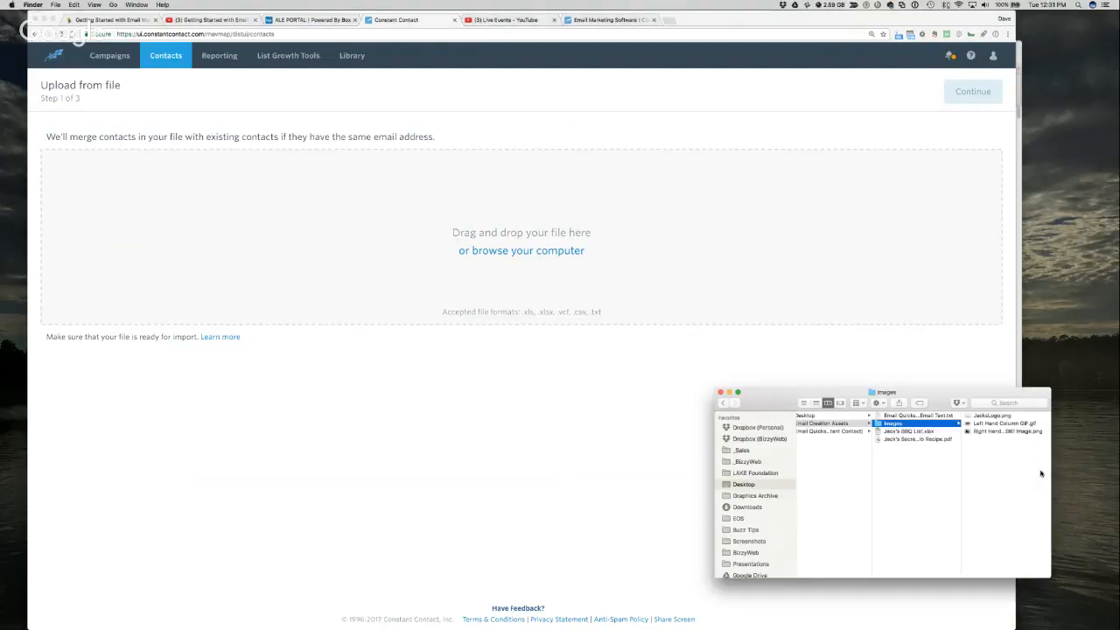
{"action": "left_click_drag", "start_coordinate": [892, 433], "coordinate": [574, 260]}
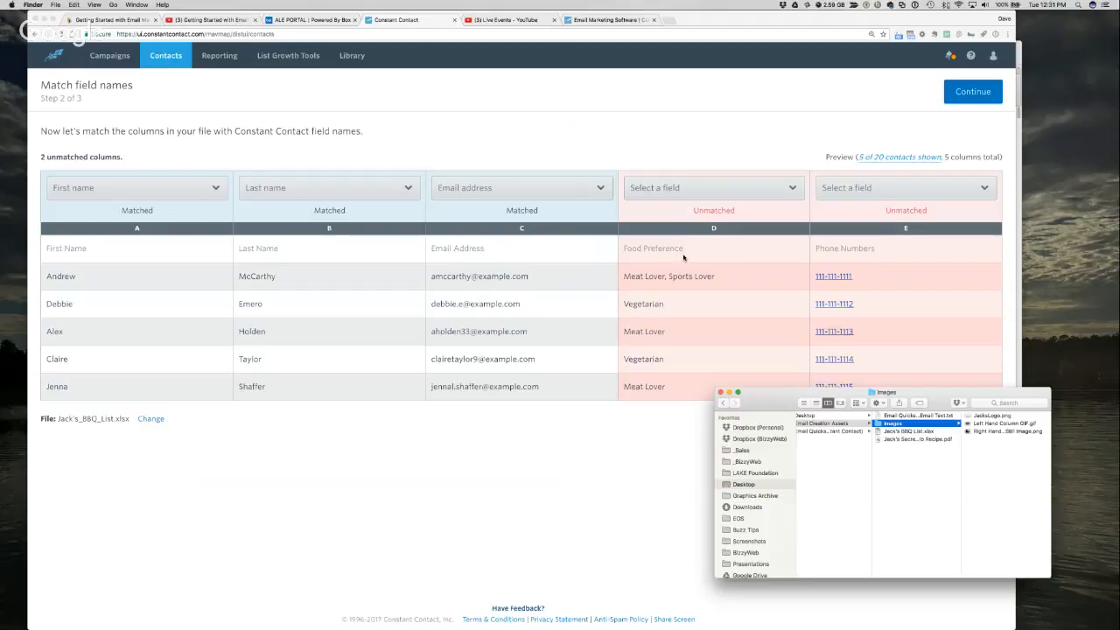
Match the Food Preference column to Notes and the Phone Numbers column to Phone - work, and continue to list selection
{"action": "left_click", "coordinate": [704, 195]}
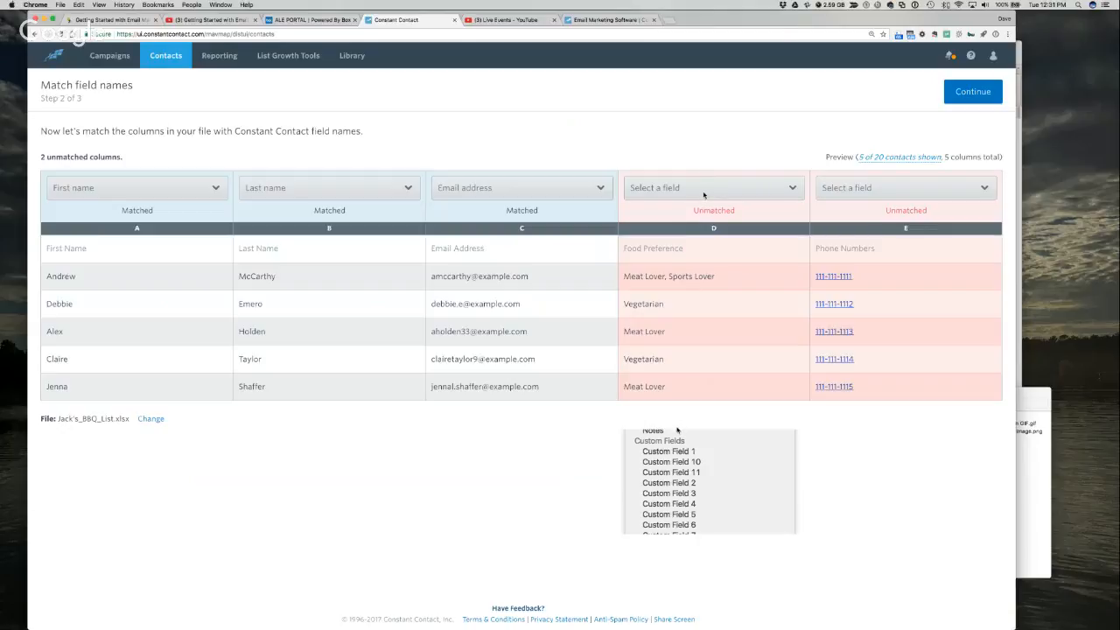
{"action": "left_click", "coordinate": [677, 429]}
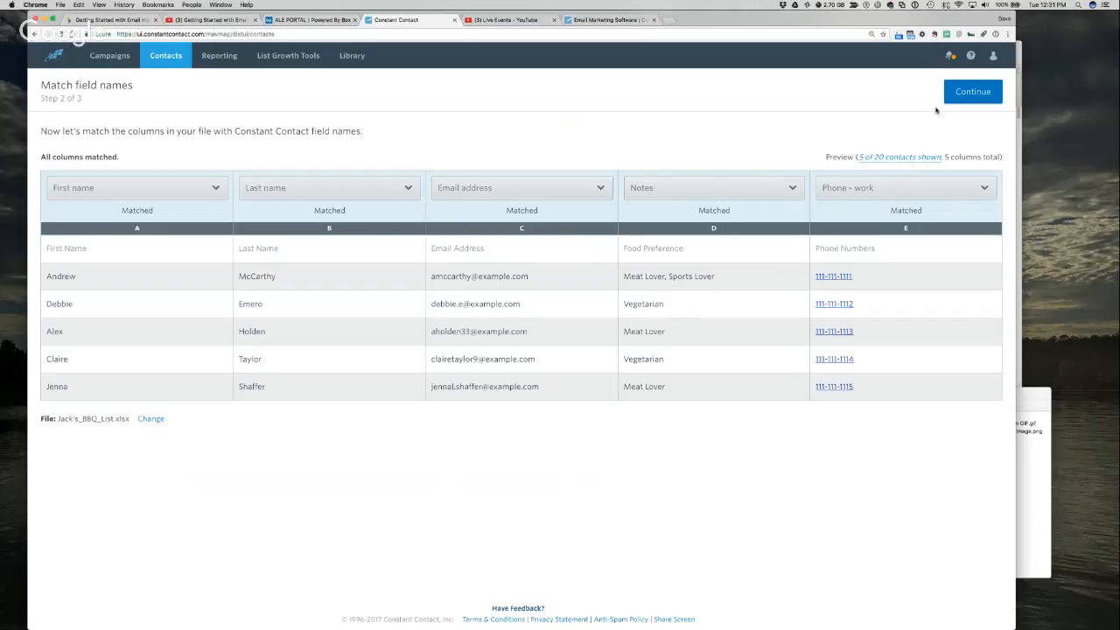
{"action": "left_click", "coordinate": [969, 92]}
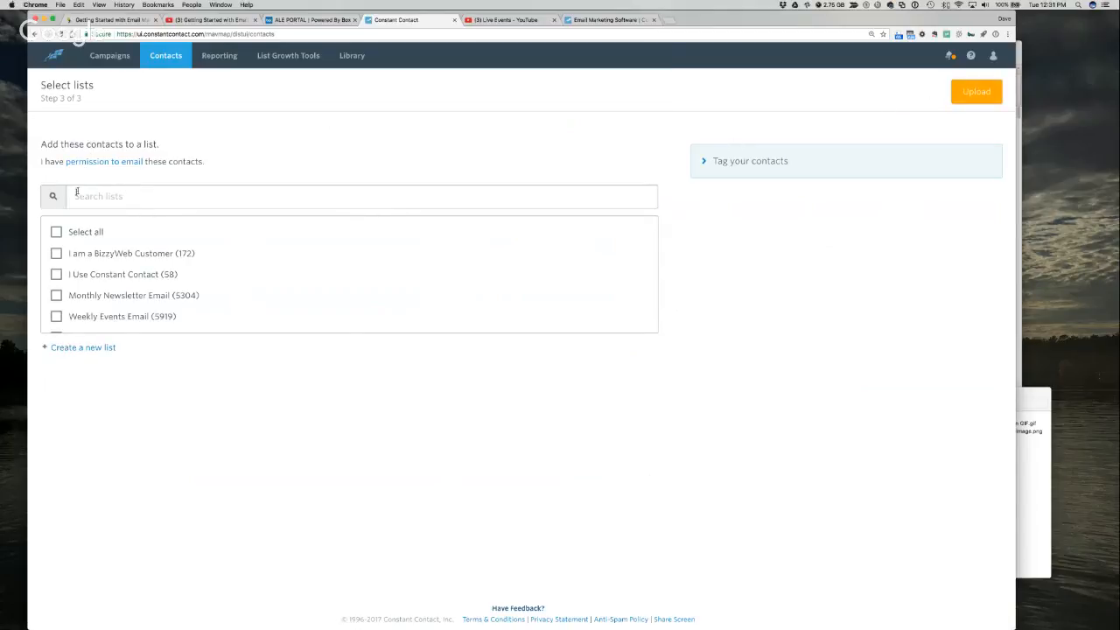
Create a new list named "Jack's Test List" and upload the imported contacts to it
{"action": "left_click", "coordinate": [70, 349]}
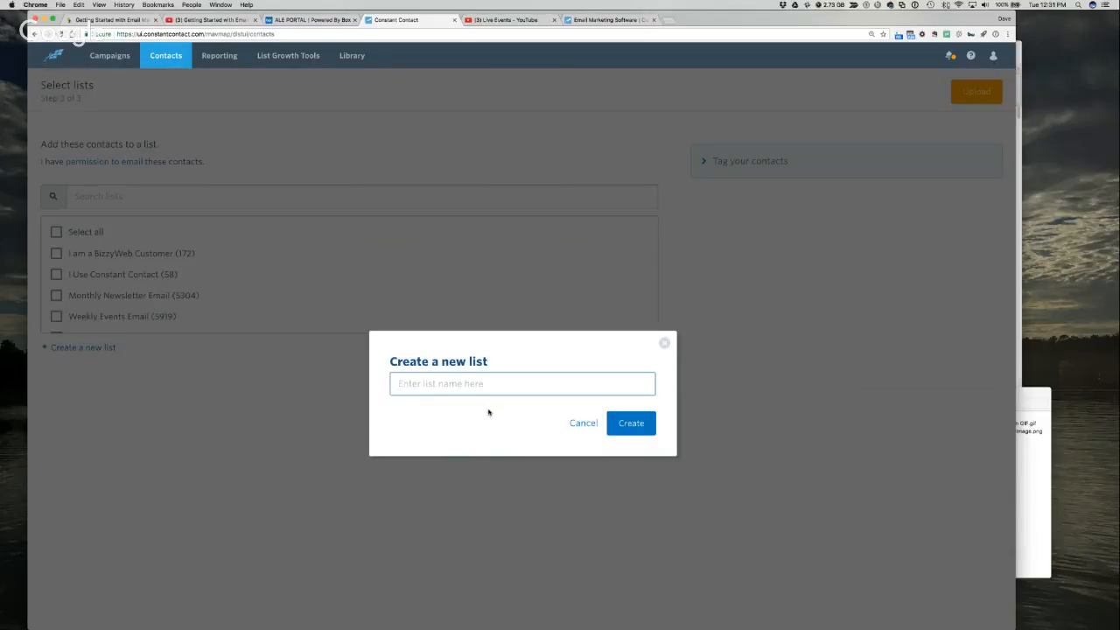
{"action": "type", "text": "Jack's Test List"}
{"action": "left_click", "coordinate": [638, 424]}
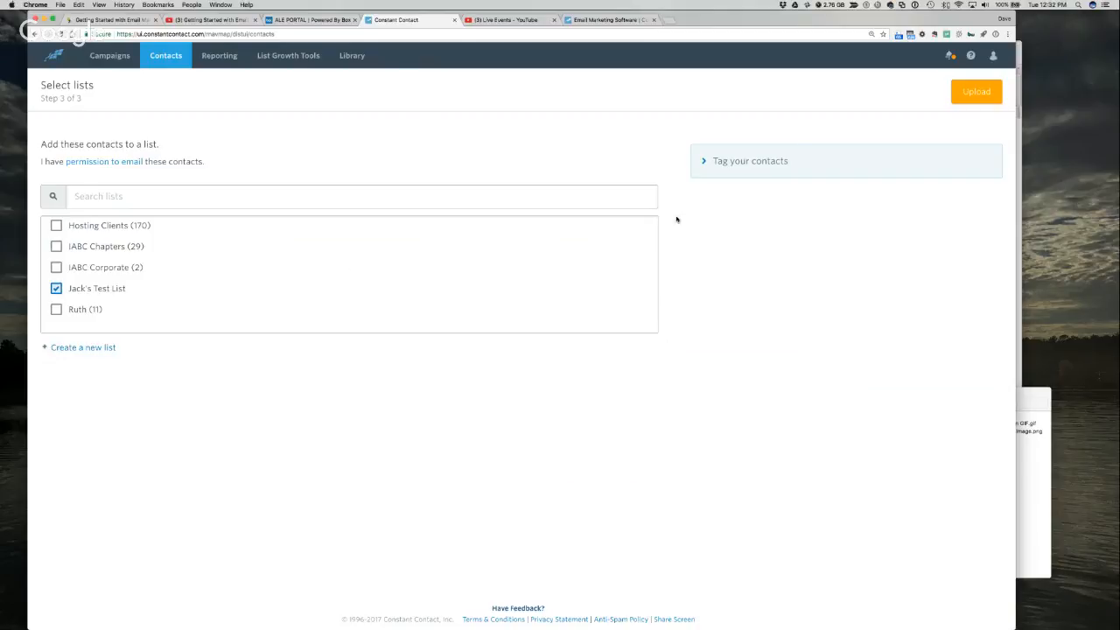
{"action": "left_click", "coordinate": [967, 93]}
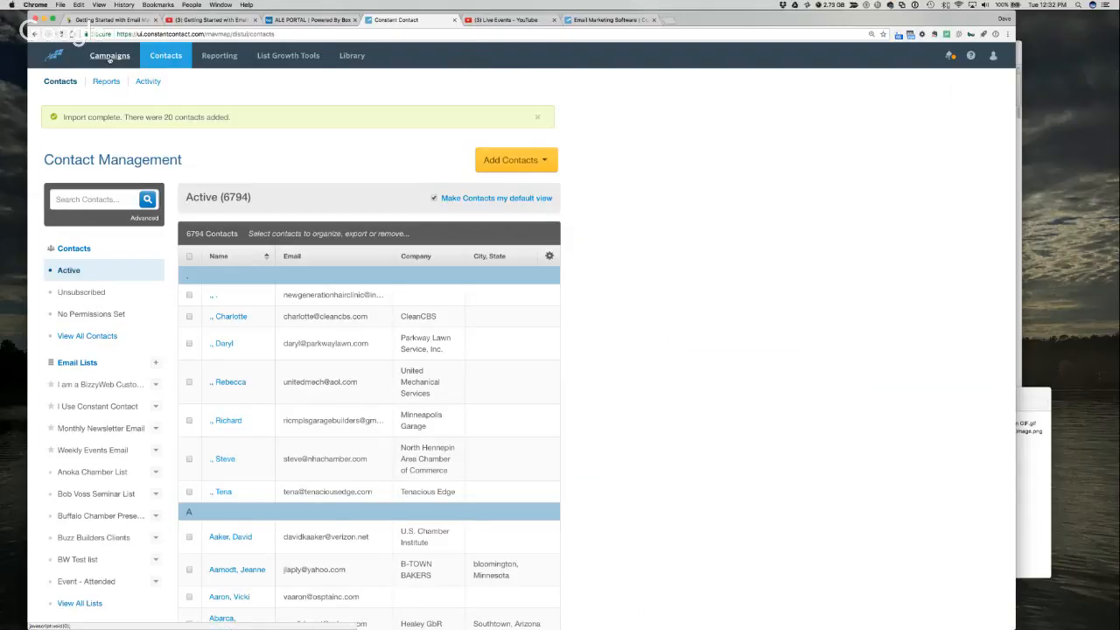
Return to the "06-27-17 BBQ Cook Off Template" draft's scheduling page and select Jack's Test List as the recipient list
{"action": "left_click", "coordinate": [110, 56]}
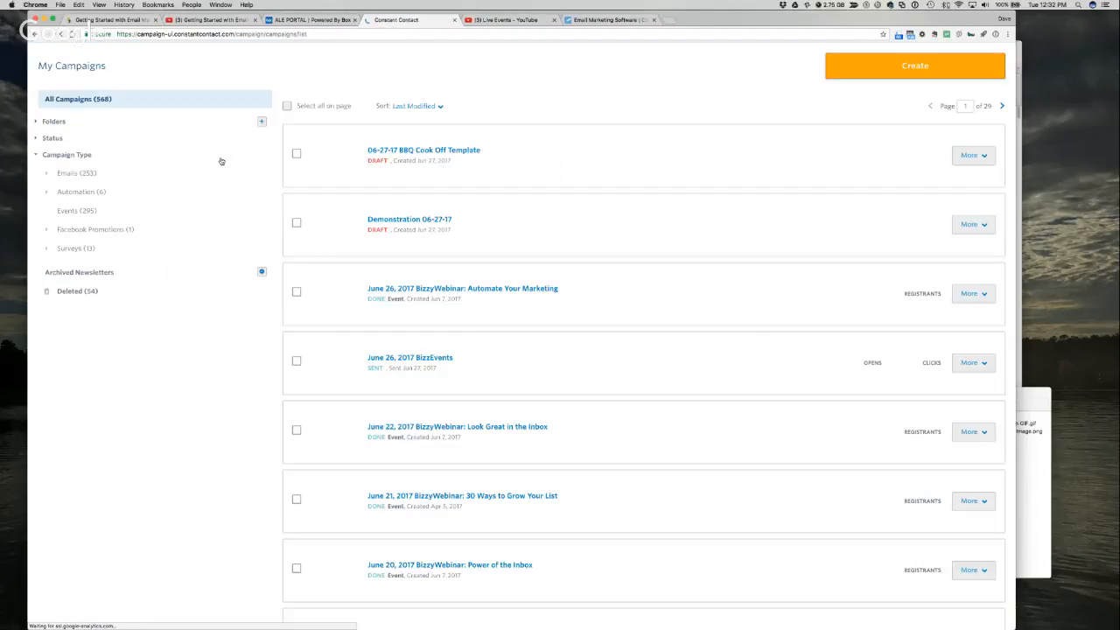
{"action": "left_click", "coordinate": [404, 152]}
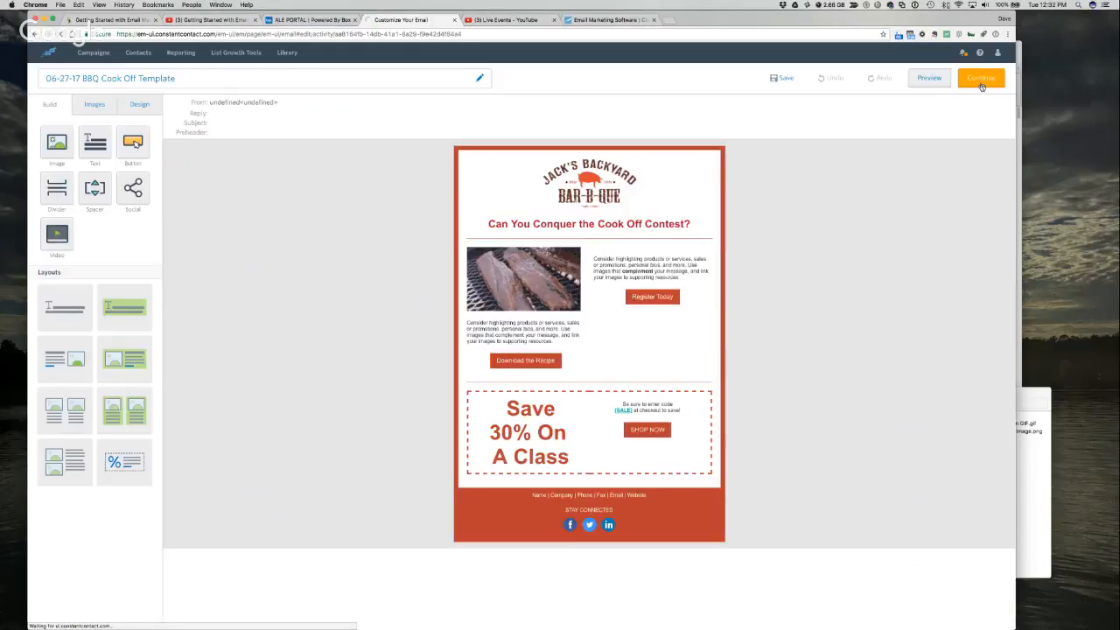
{"action": "left_click", "coordinate": [980, 79]}
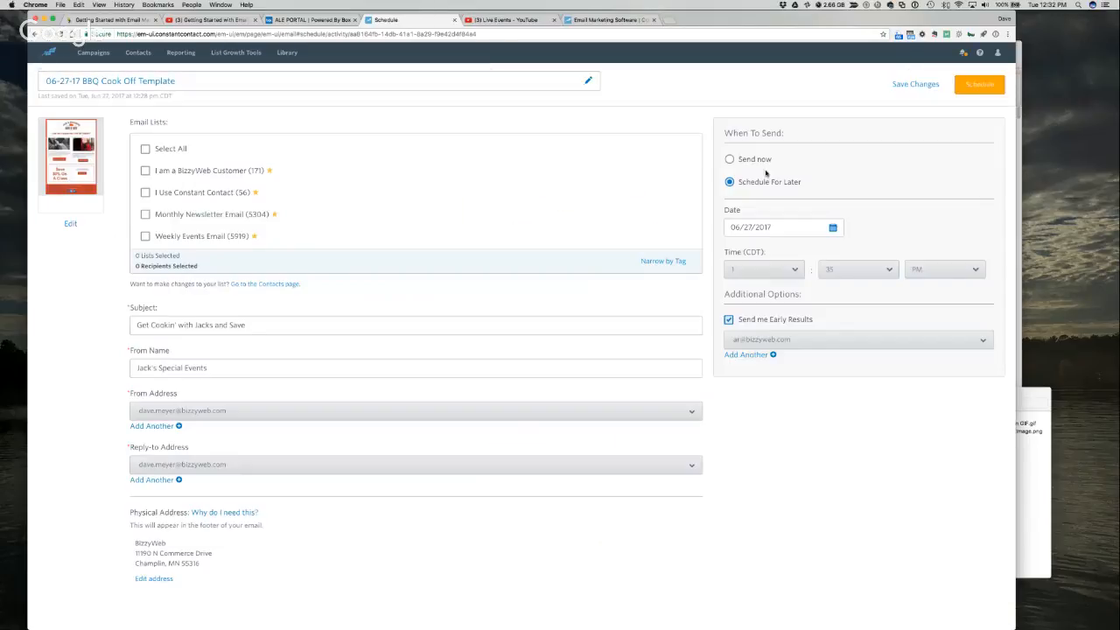
{"action": "scroll", "coordinate": [194, 208], "scroll_direction": "down", "scroll_amount": 5}
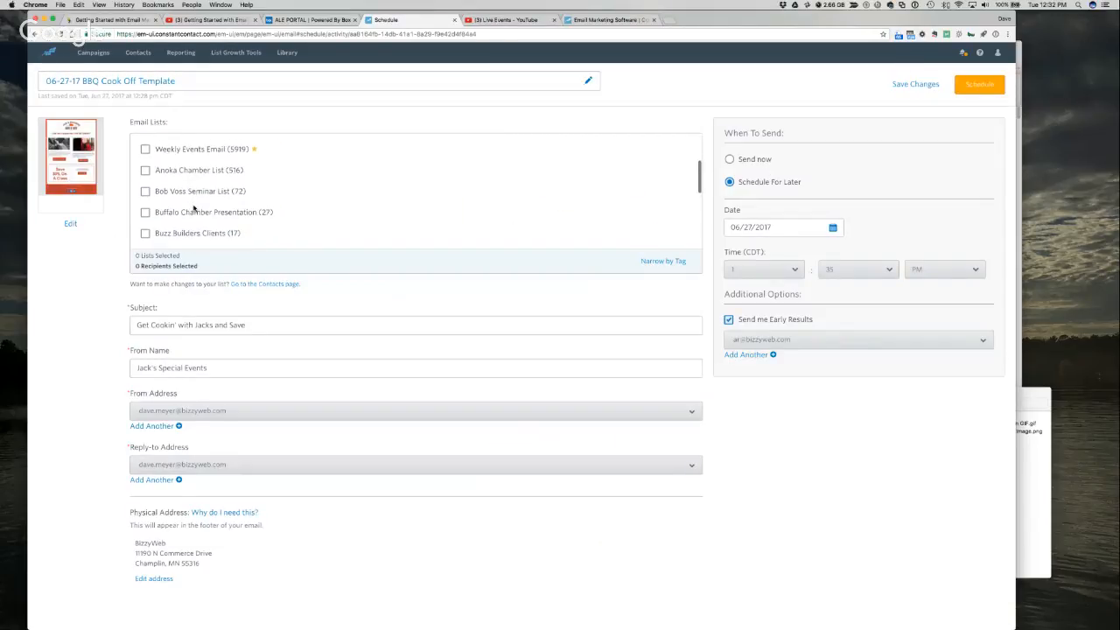
{"action": "scroll", "coordinate": [194, 208], "scroll_direction": "down", "scroll_amount": 3}
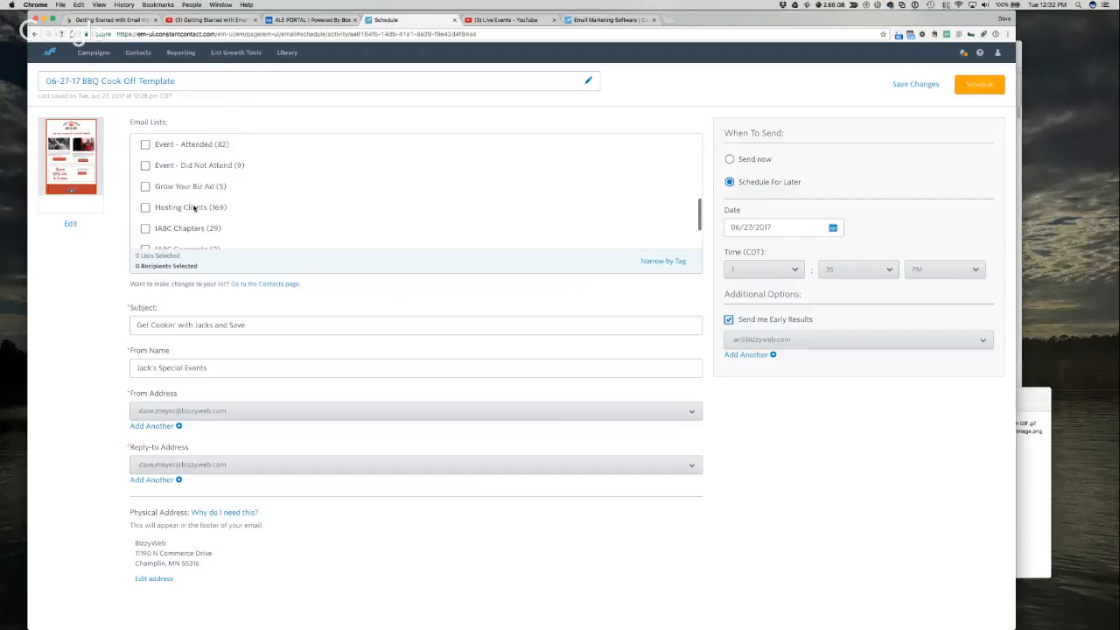
{"action": "scroll", "coordinate": [193, 208], "scroll_direction": "down", "scroll_amount": 3}
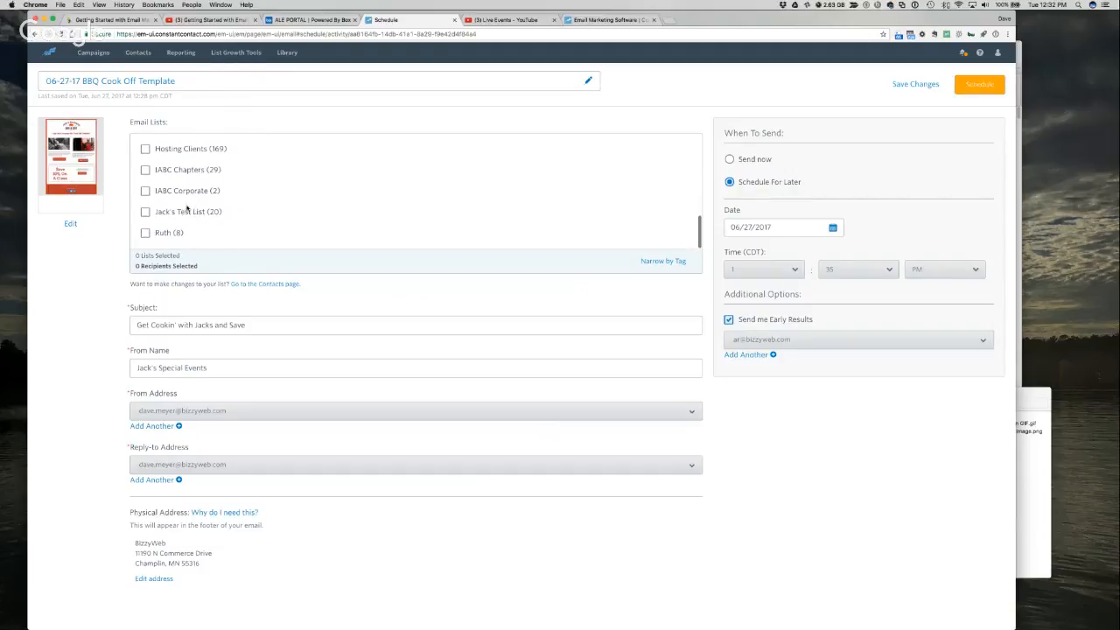
{"action": "left_click", "coordinate": [145, 212]}
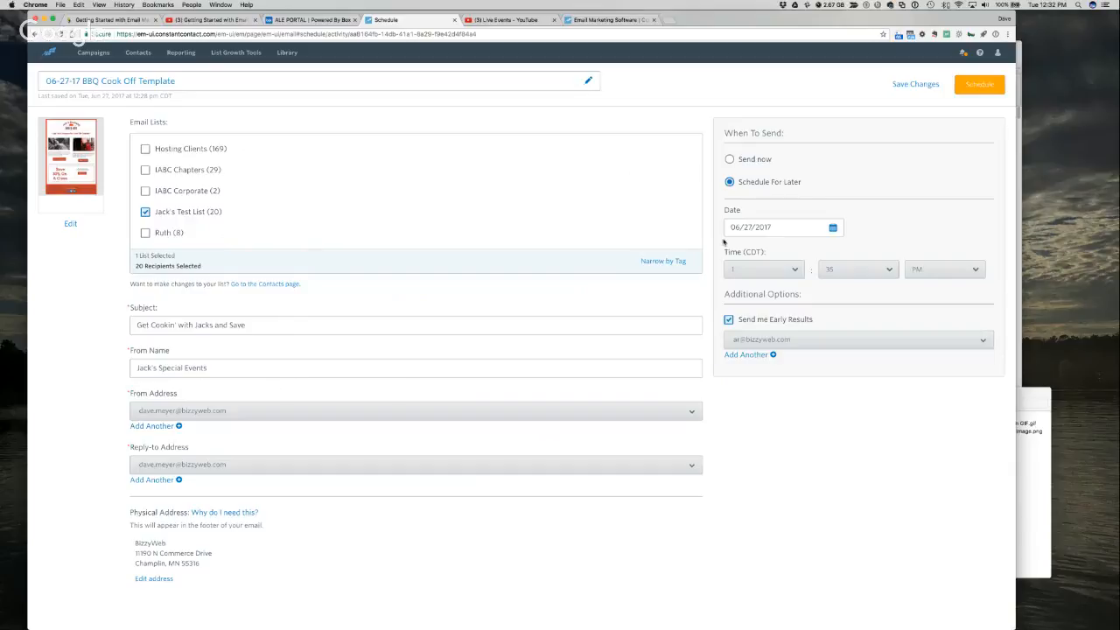
Set the BBQ email to be scheduled for a later send, with 06/29/2017 as the send date
{"action": "left_click", "coordinate": [731, 160]}
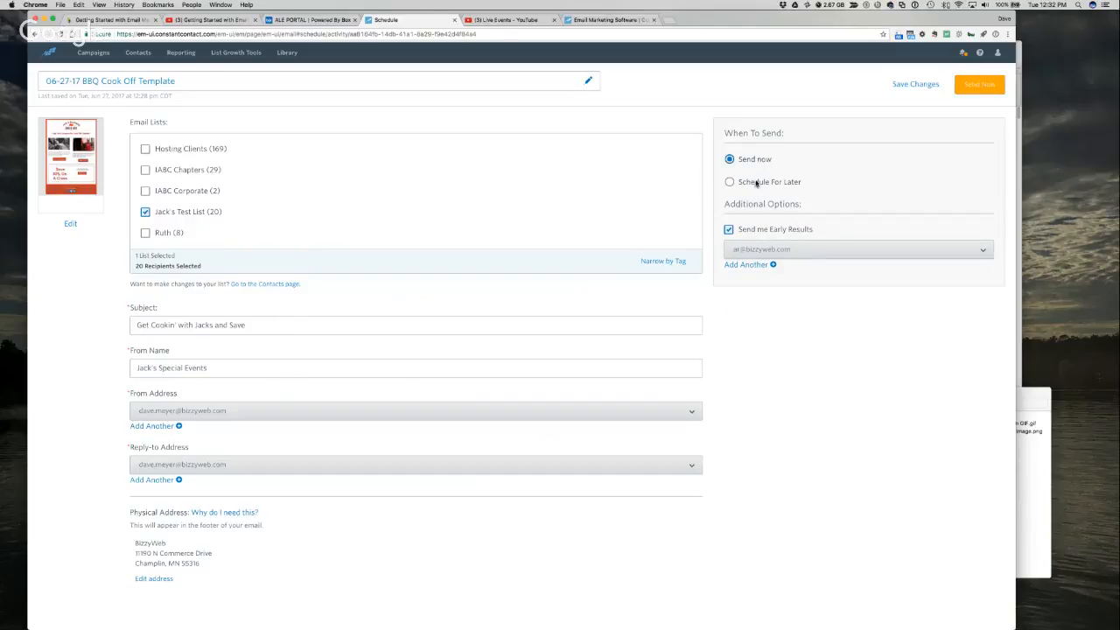
{"action": "left_click", "coordinate": [756, 185]}
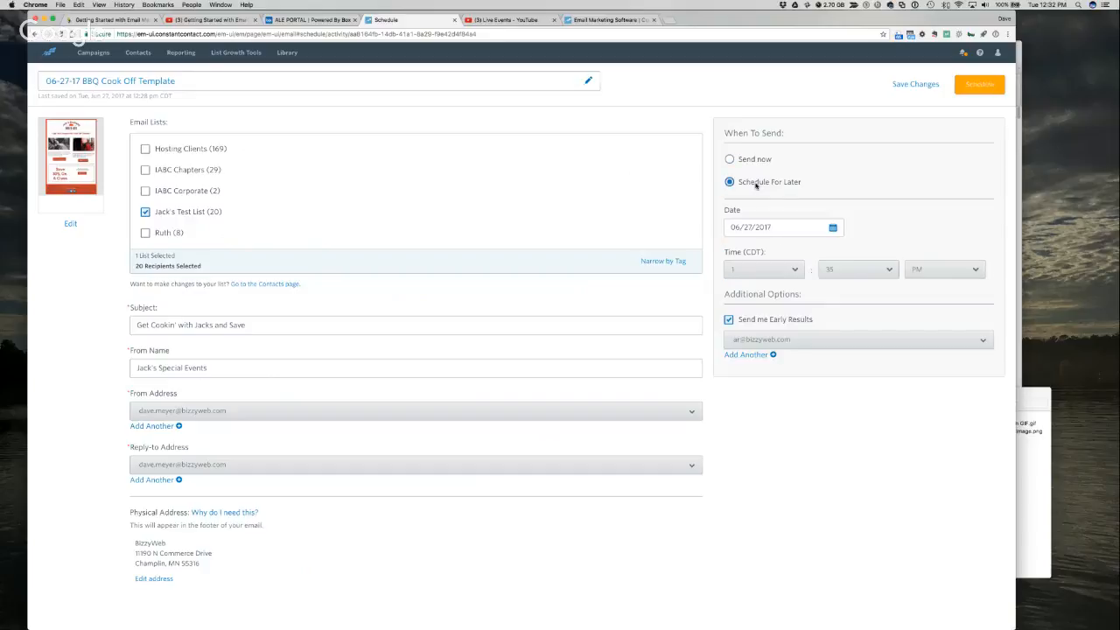
{"action": "left_click", "coordinate": [790, 230]}
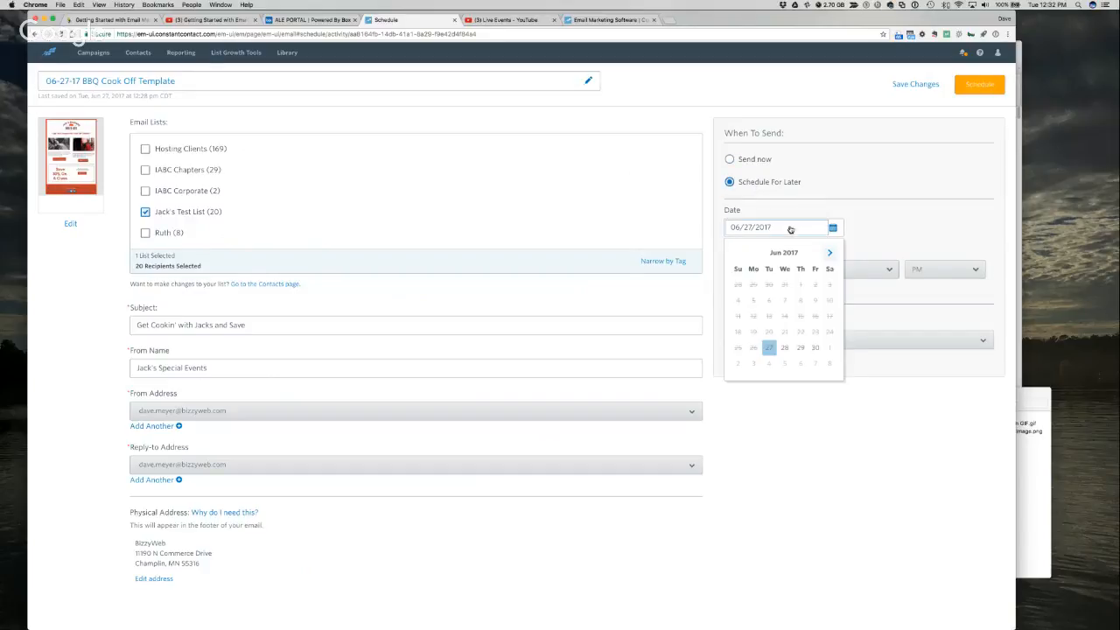
{"action": "left_click", "coordinate": [800, 349]}
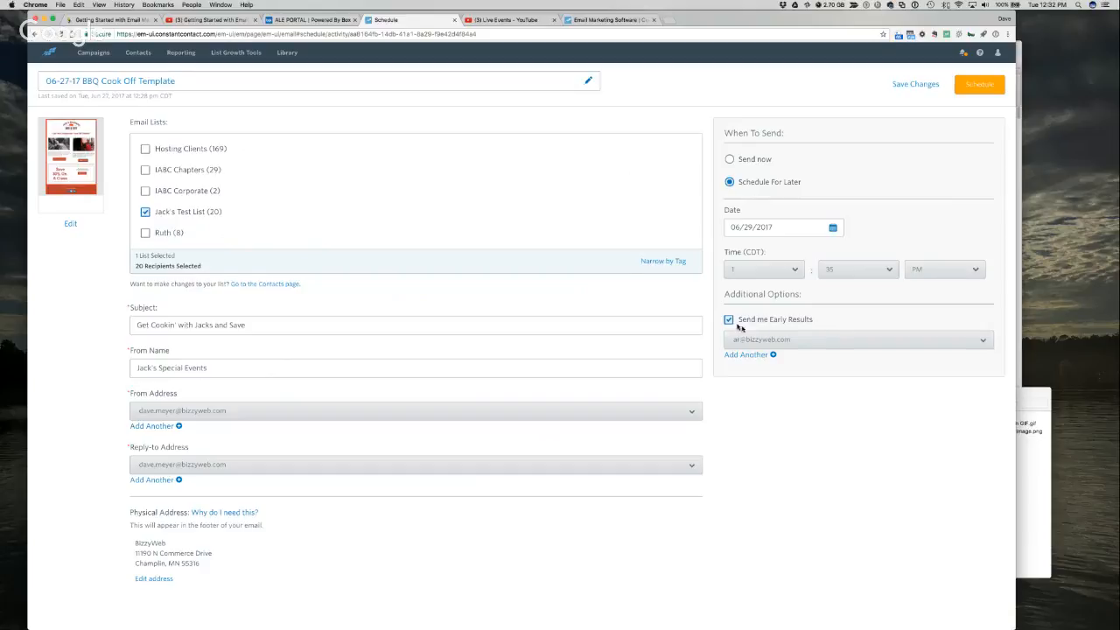
Choose the sender's own e-mail address as the recipient of early results and schedule the email
{"action": "left_click", "coordinate": [788, 340]}
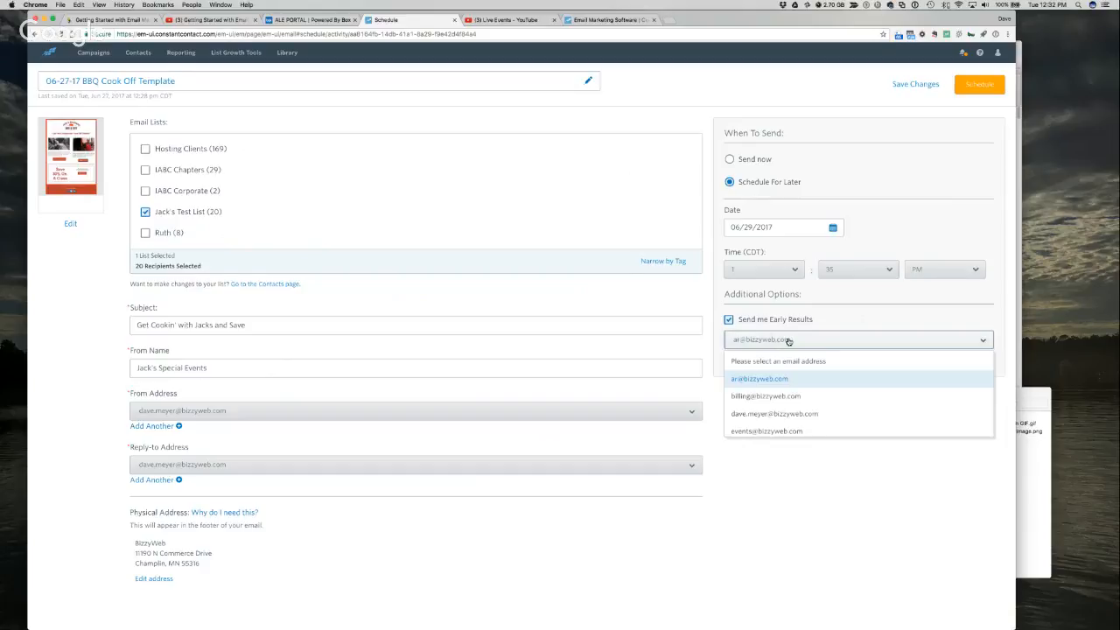
{"action": "left_click", "coordinate": [774, 413]}
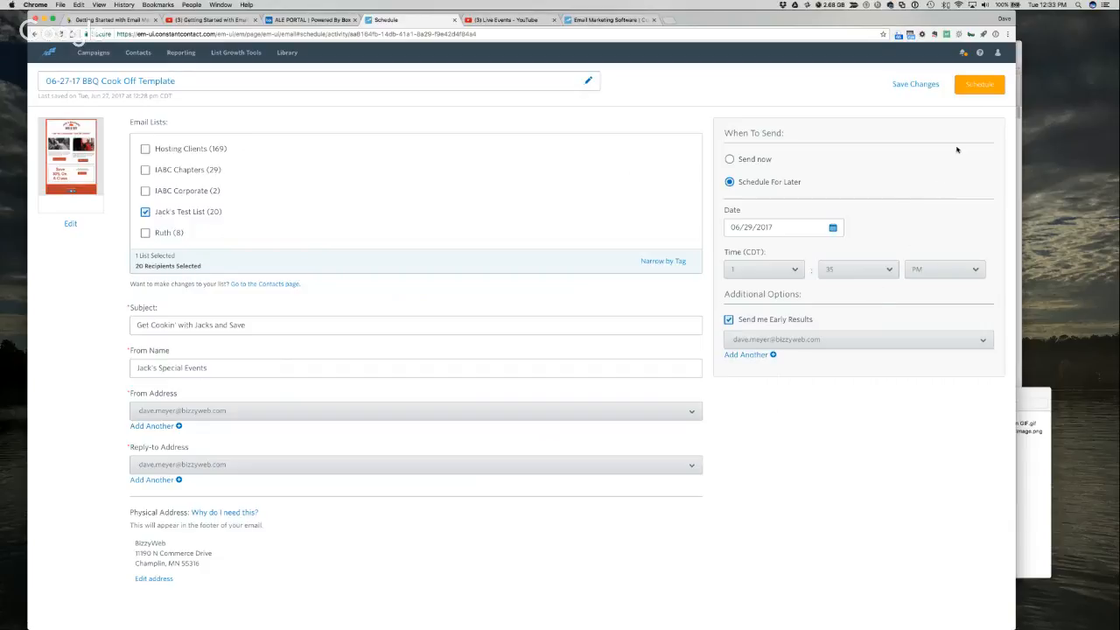
{"action": "left_click", "coordinate": [977, 85]}
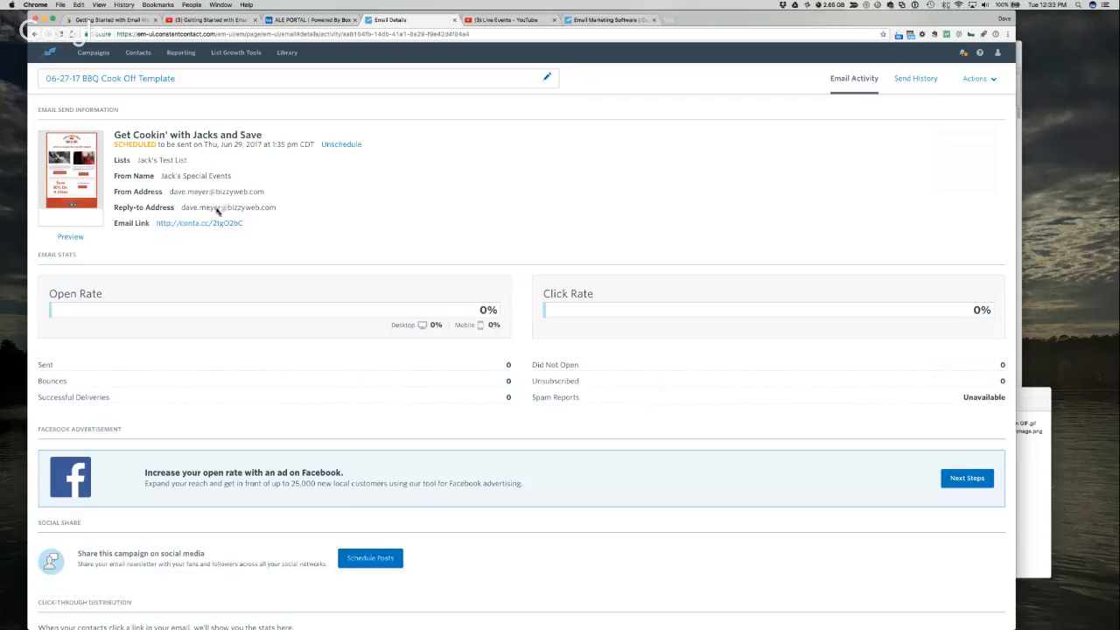
Examine the scheduled email's shareable link and its details page, view the social post scheduling page, and return to the email details
{"action": "left_click_drag", "start_coordinate": [244, 224], "coordinate": [156, 224]}
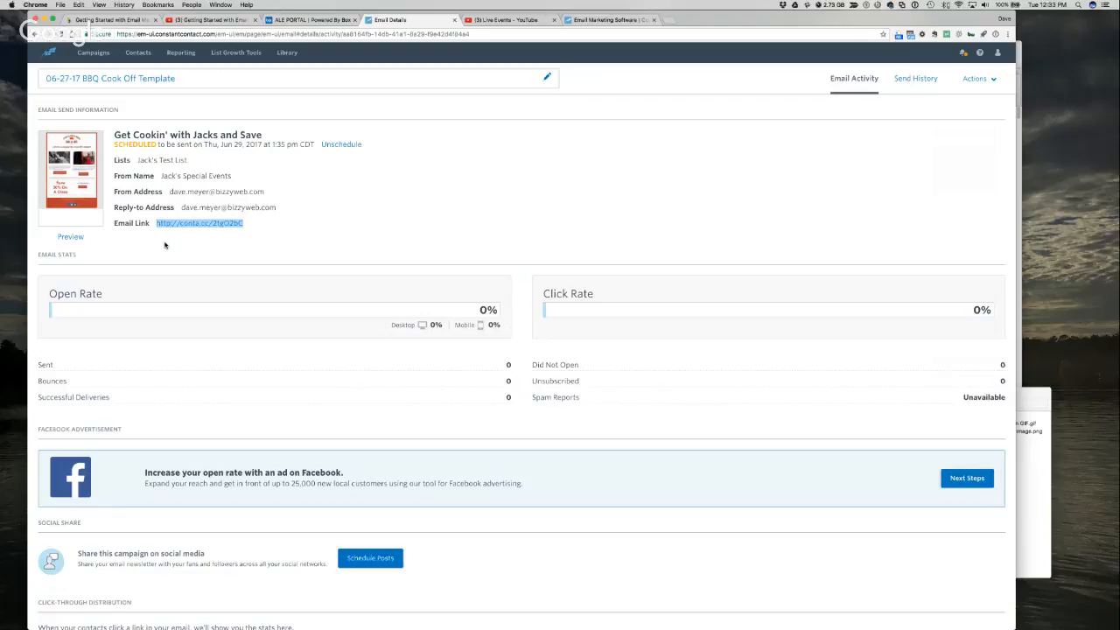
{"action": "left_click", "coordinate": [165, 245]}
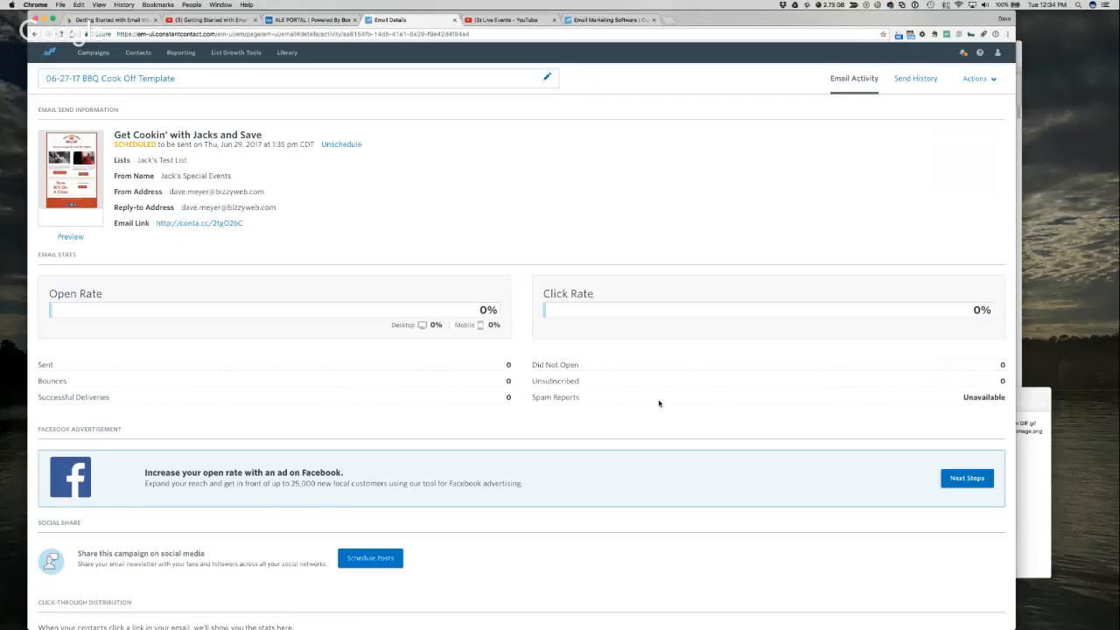
{"action": "scroll", "coordinate": [557, 435], "scroll_direction": "down", "scroll_amount": 2}
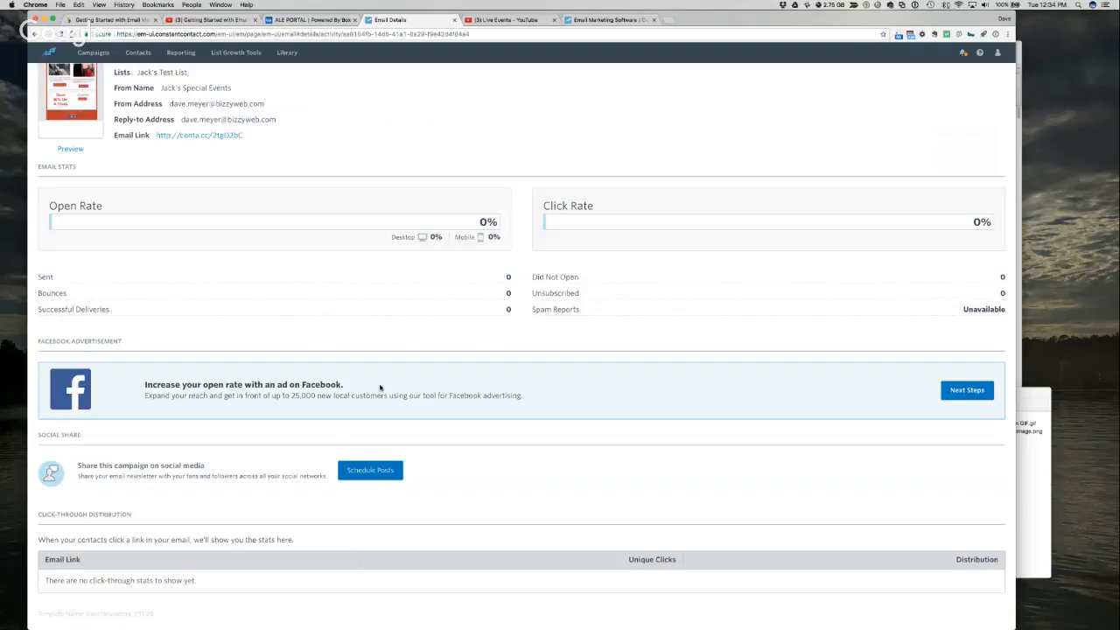
{"action": "scroll", "coordinate": [380, 386], "scroll_direction": "down", "scroll_amount": 1}
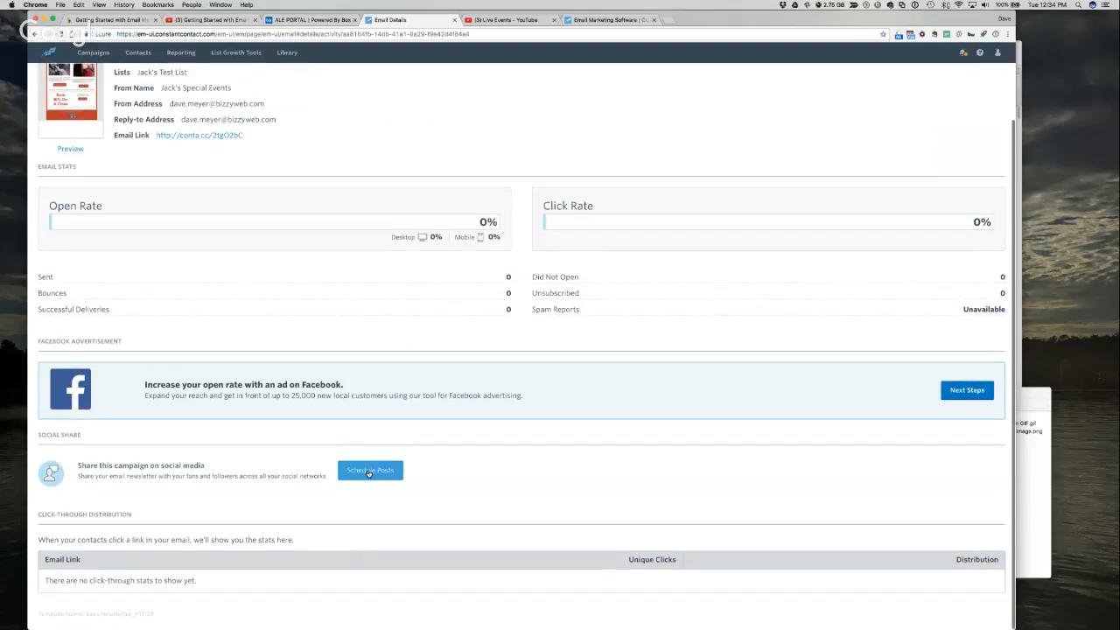
{"action": "left_click", "coordinate": [368, 471]}
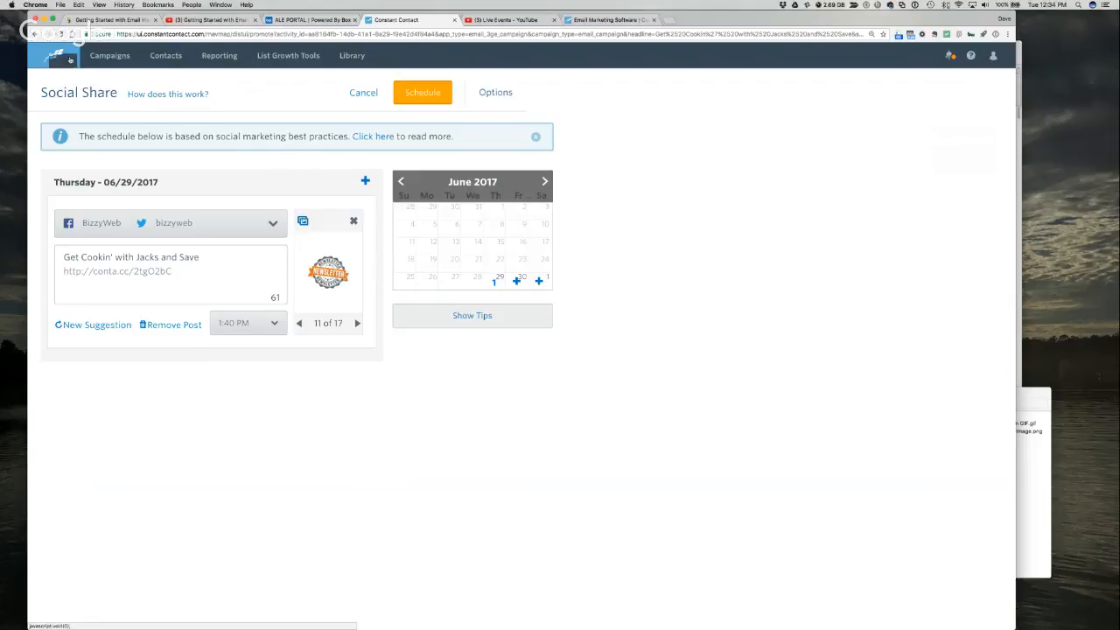
{"action": "left_click", "coordinate": [37, 35]}
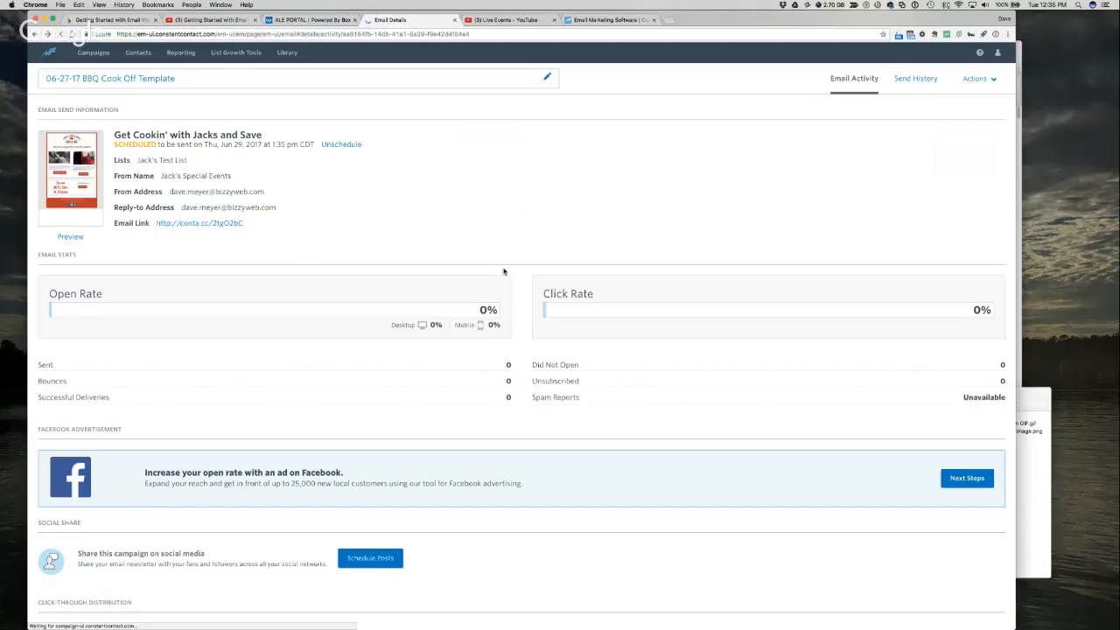
Look over the email's statistics and click-through sections and unschedule the email
{"action": "scroll", "coordinate": [514, 334], "scroll_direction": "down", "scroll_amount": 1}
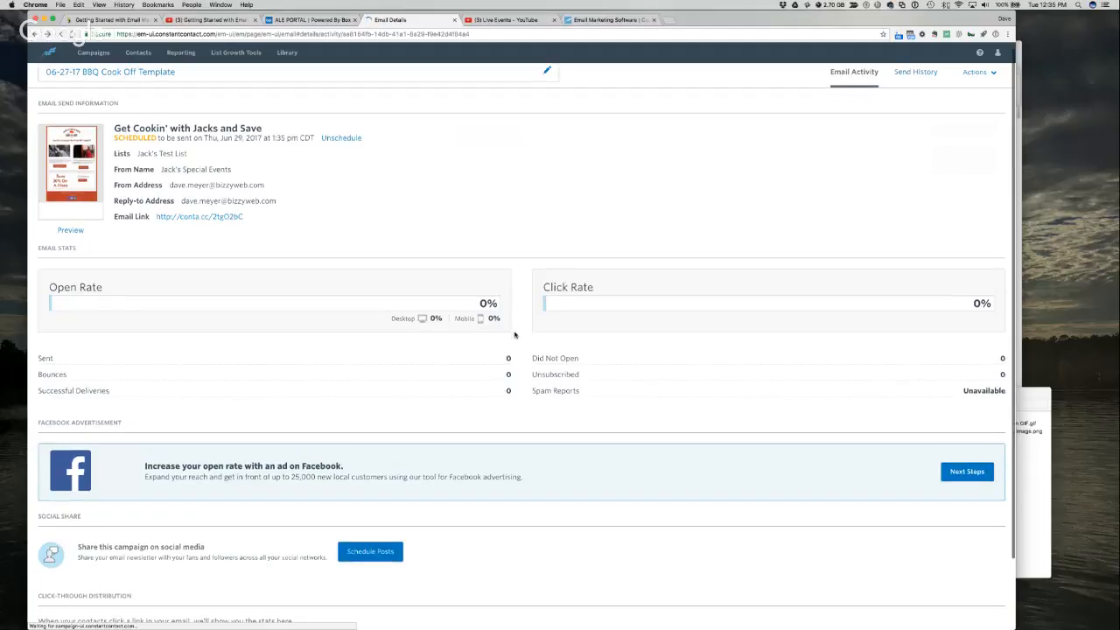
{"action": "scroll", "coordinate": [515, 335], "scroll_direction": "down", "scroll_amount": 3}
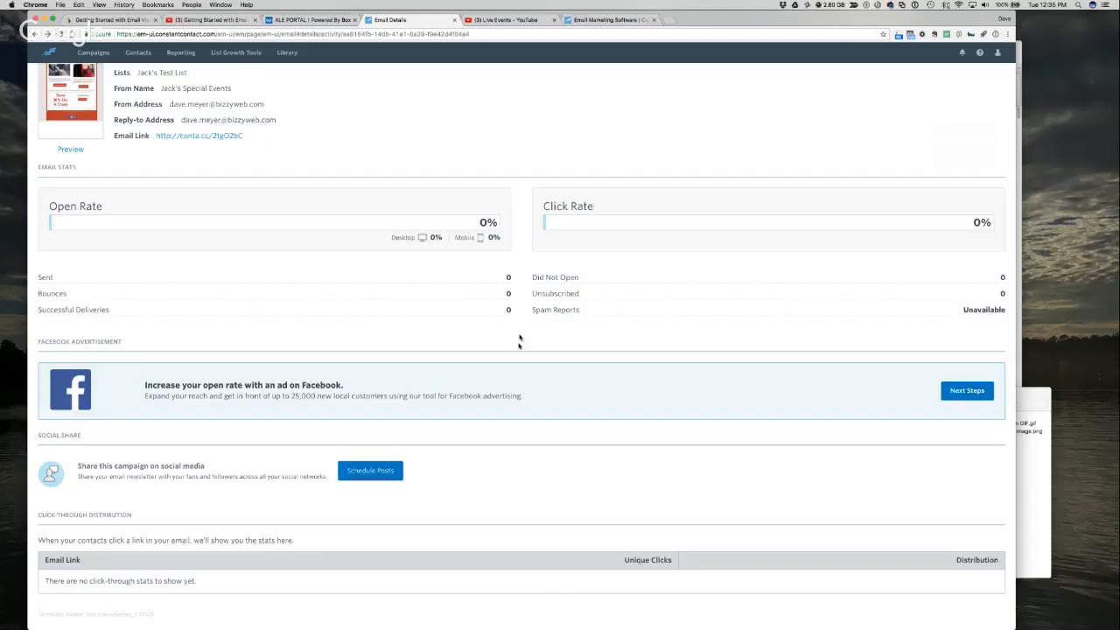
{"action": "scroll", "coordinate": [490, 173], "scroll_direction": "up", "scroll_amount": 2}
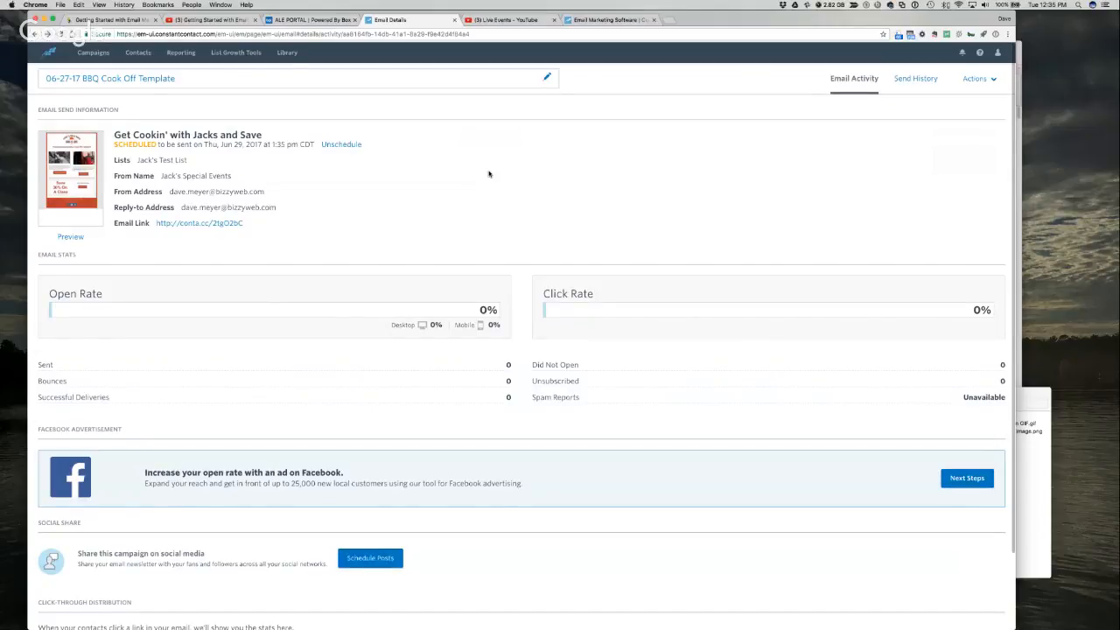
{"action": "left_click", "coordinate": [341, 144]}
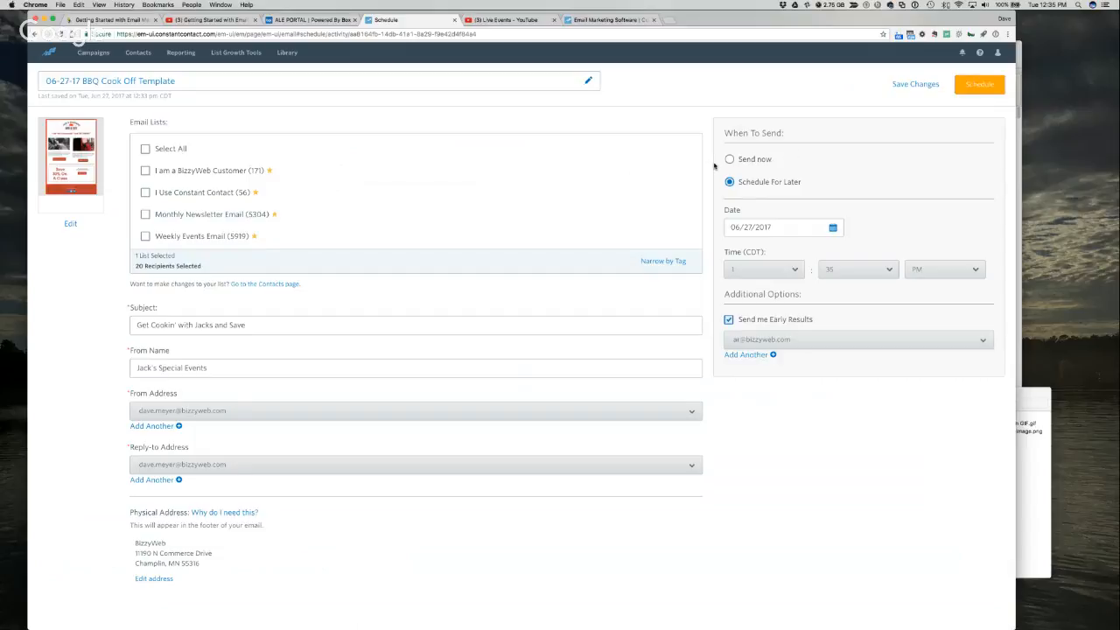
Check the webinar's live chat on YouTube, and switch to the presentation slideshow and advance it to the "Next Steps" slide
{"action": "left_click", "coordinate": [188, 20]}
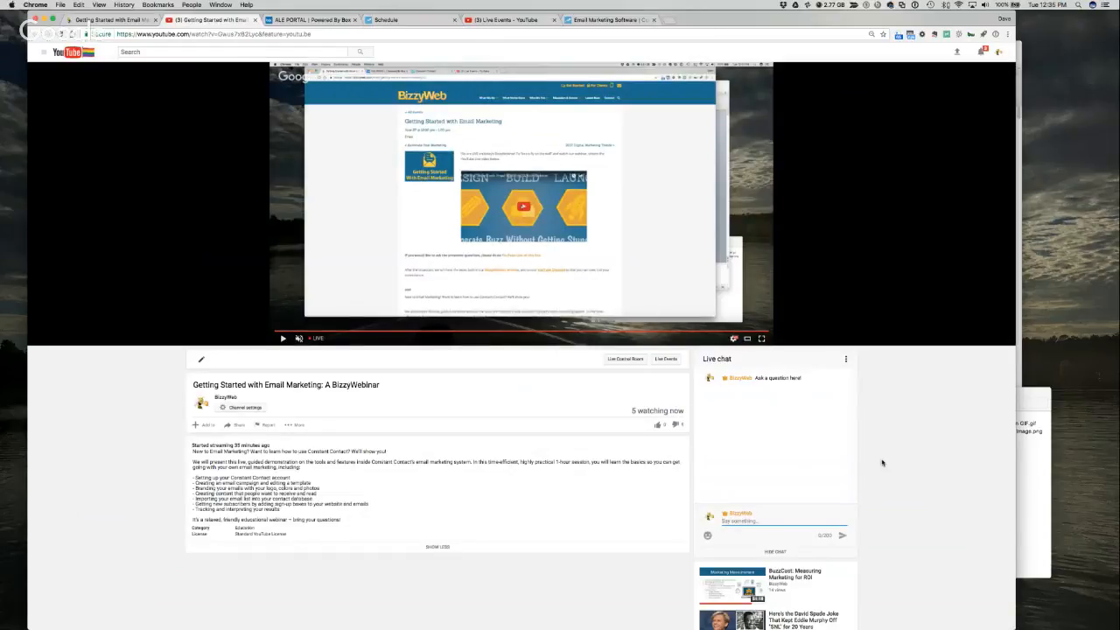
{"action": "key", "text": "super+Tab"}
{"action": "key", "text": "super+Tab"}
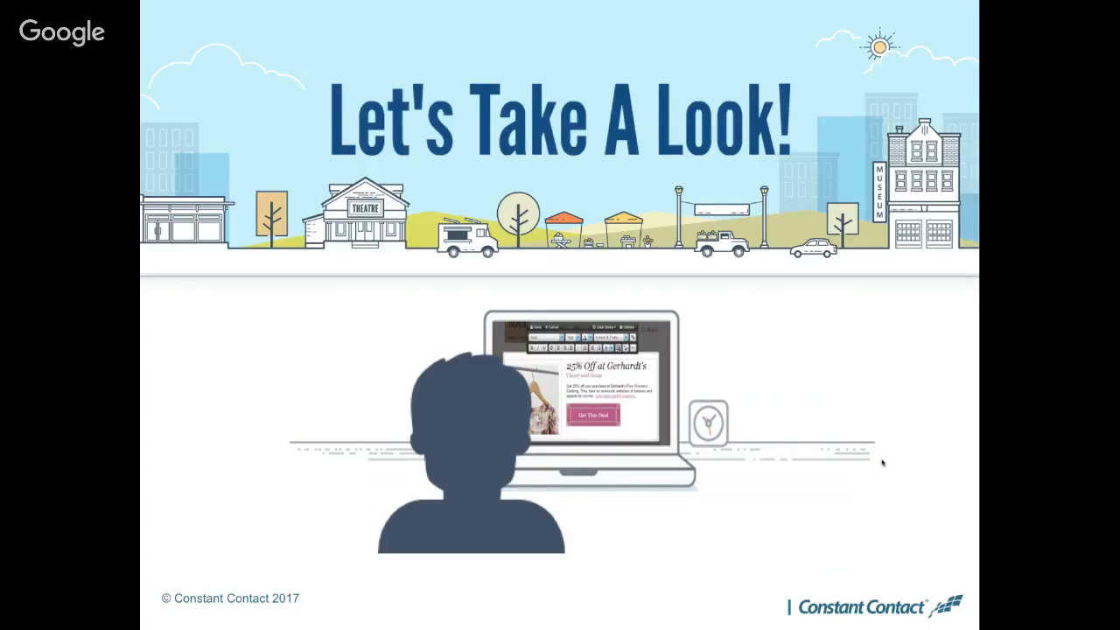
{"action": "key", "text": "Right"}
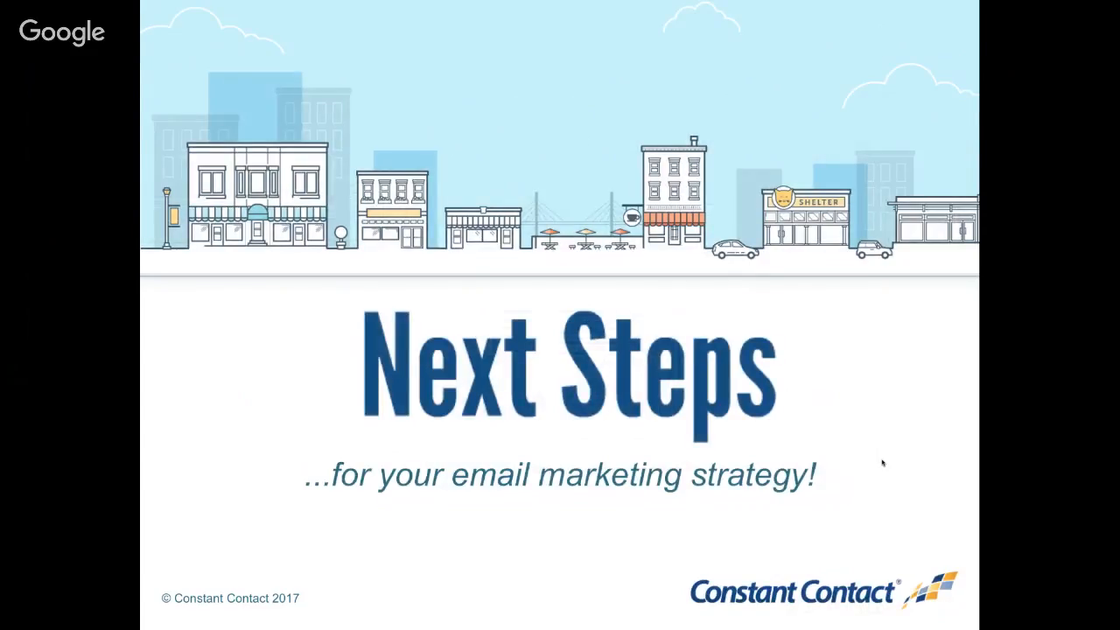